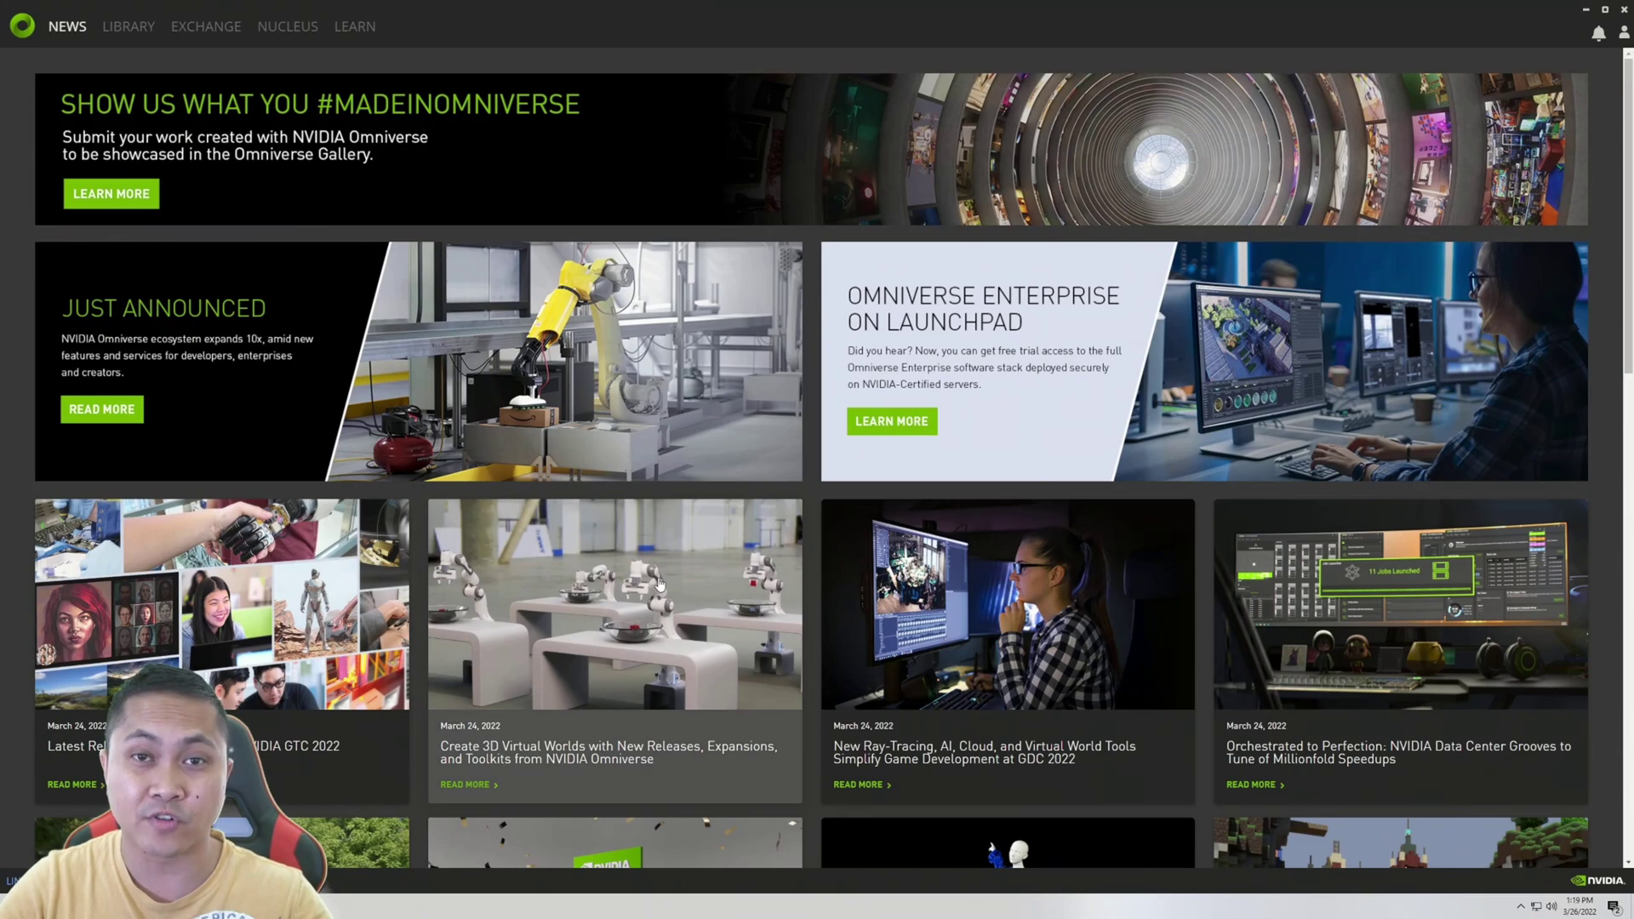
Step: Open the Epic Games Unreal Engine 5.0 Omniverse Connector in the Exchange and choose version 104.1.145 Beta
click(207, 28)
click(89, 182)
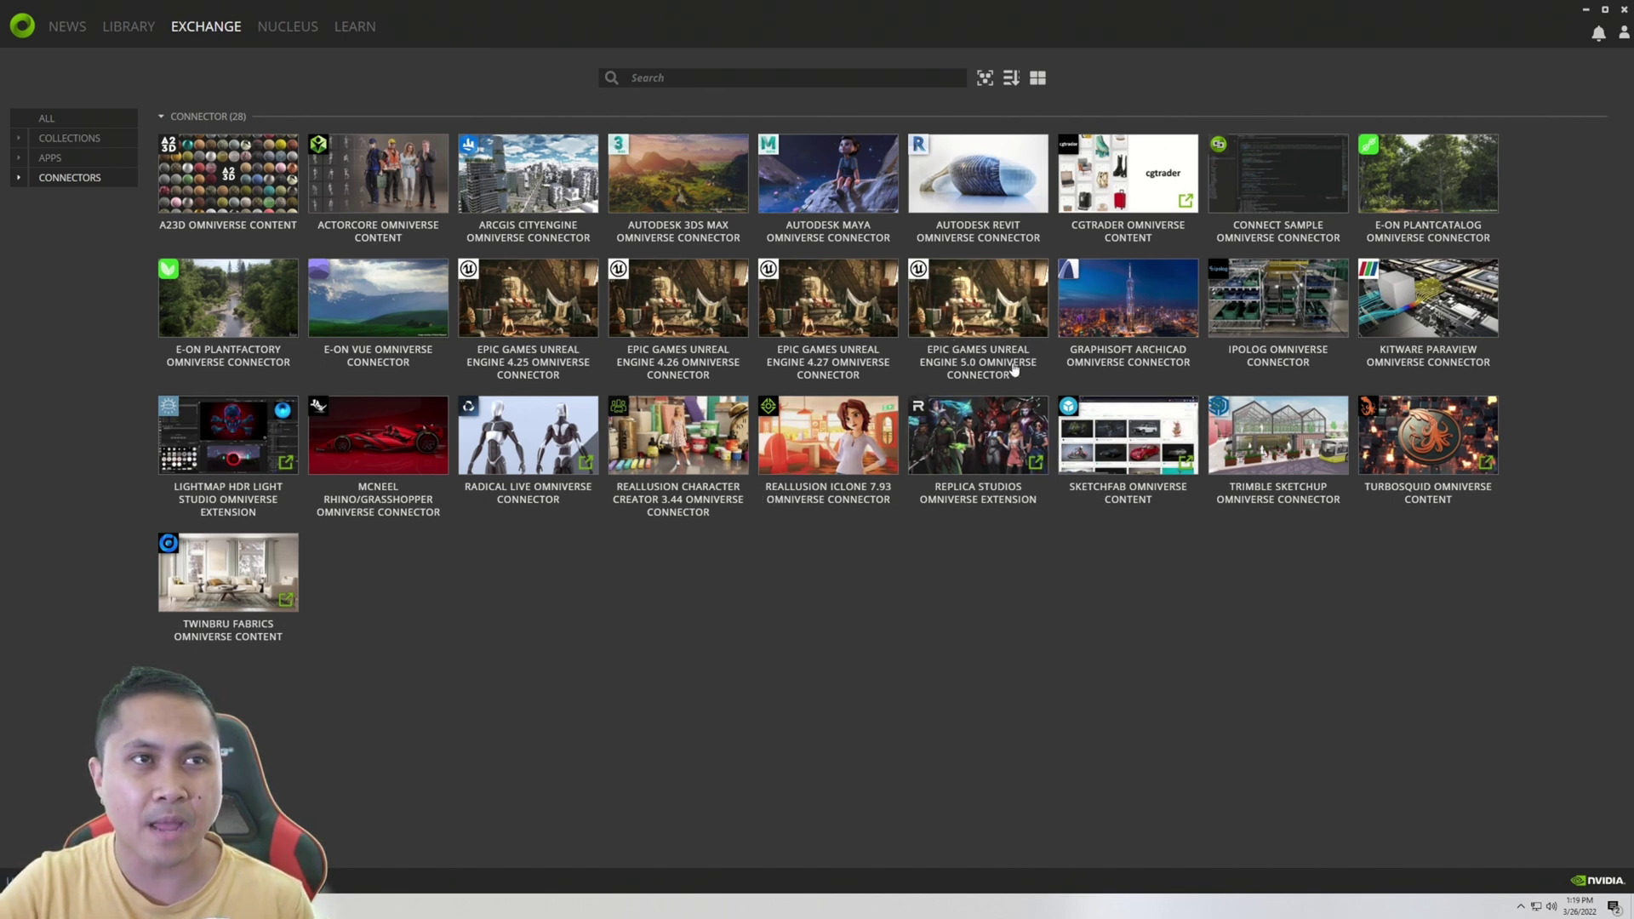
click(989, 332)
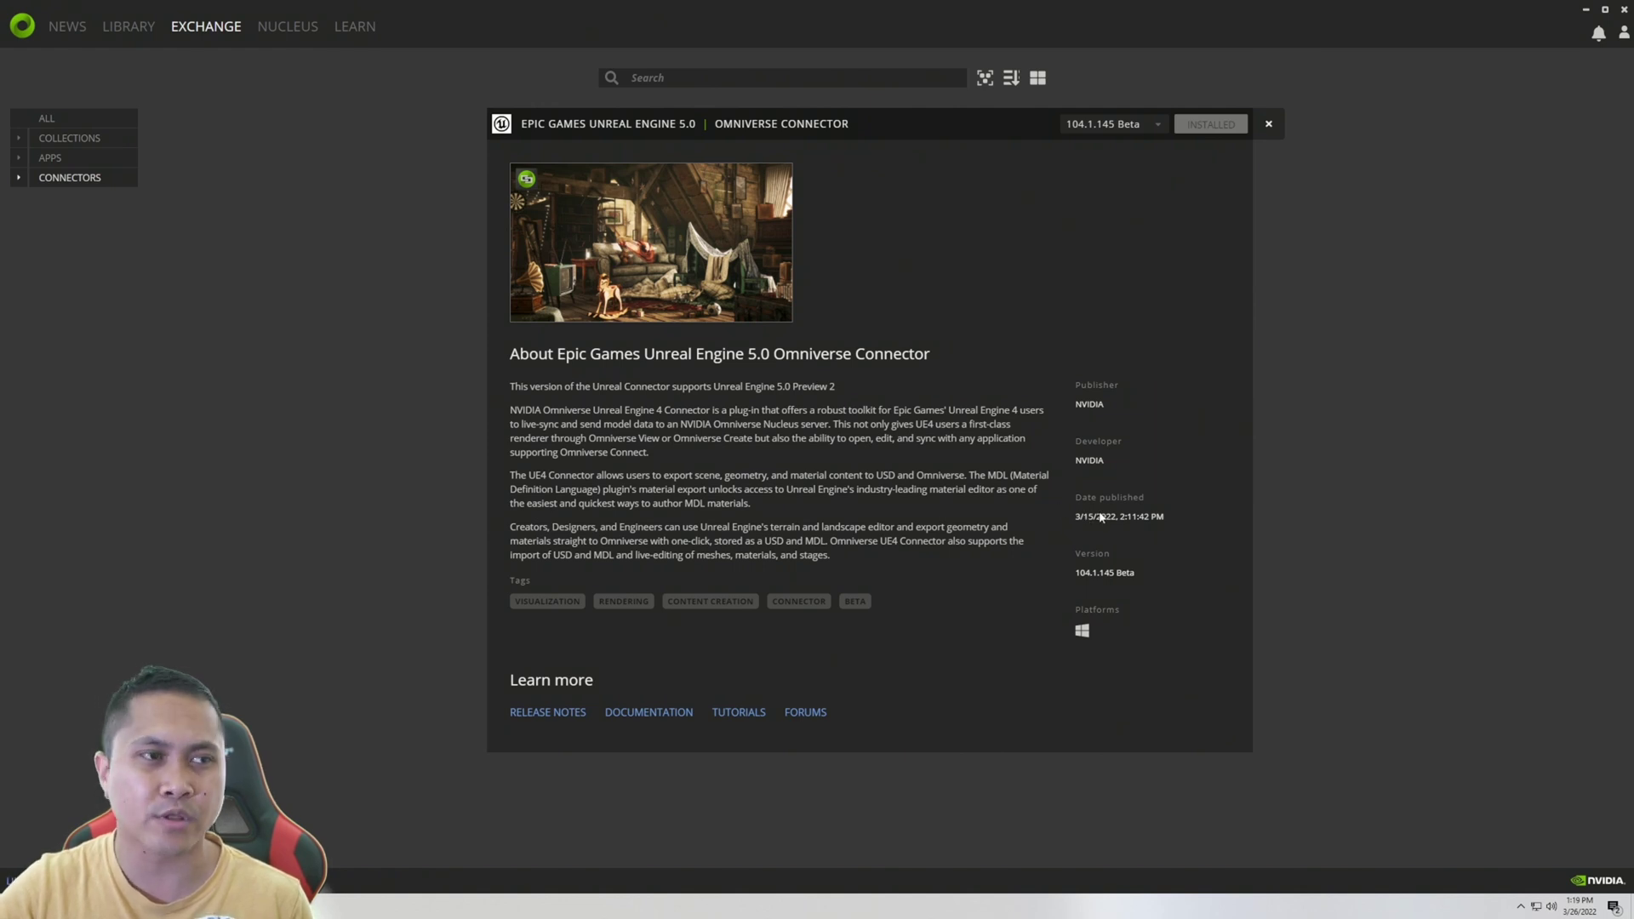
click(1157, 124)
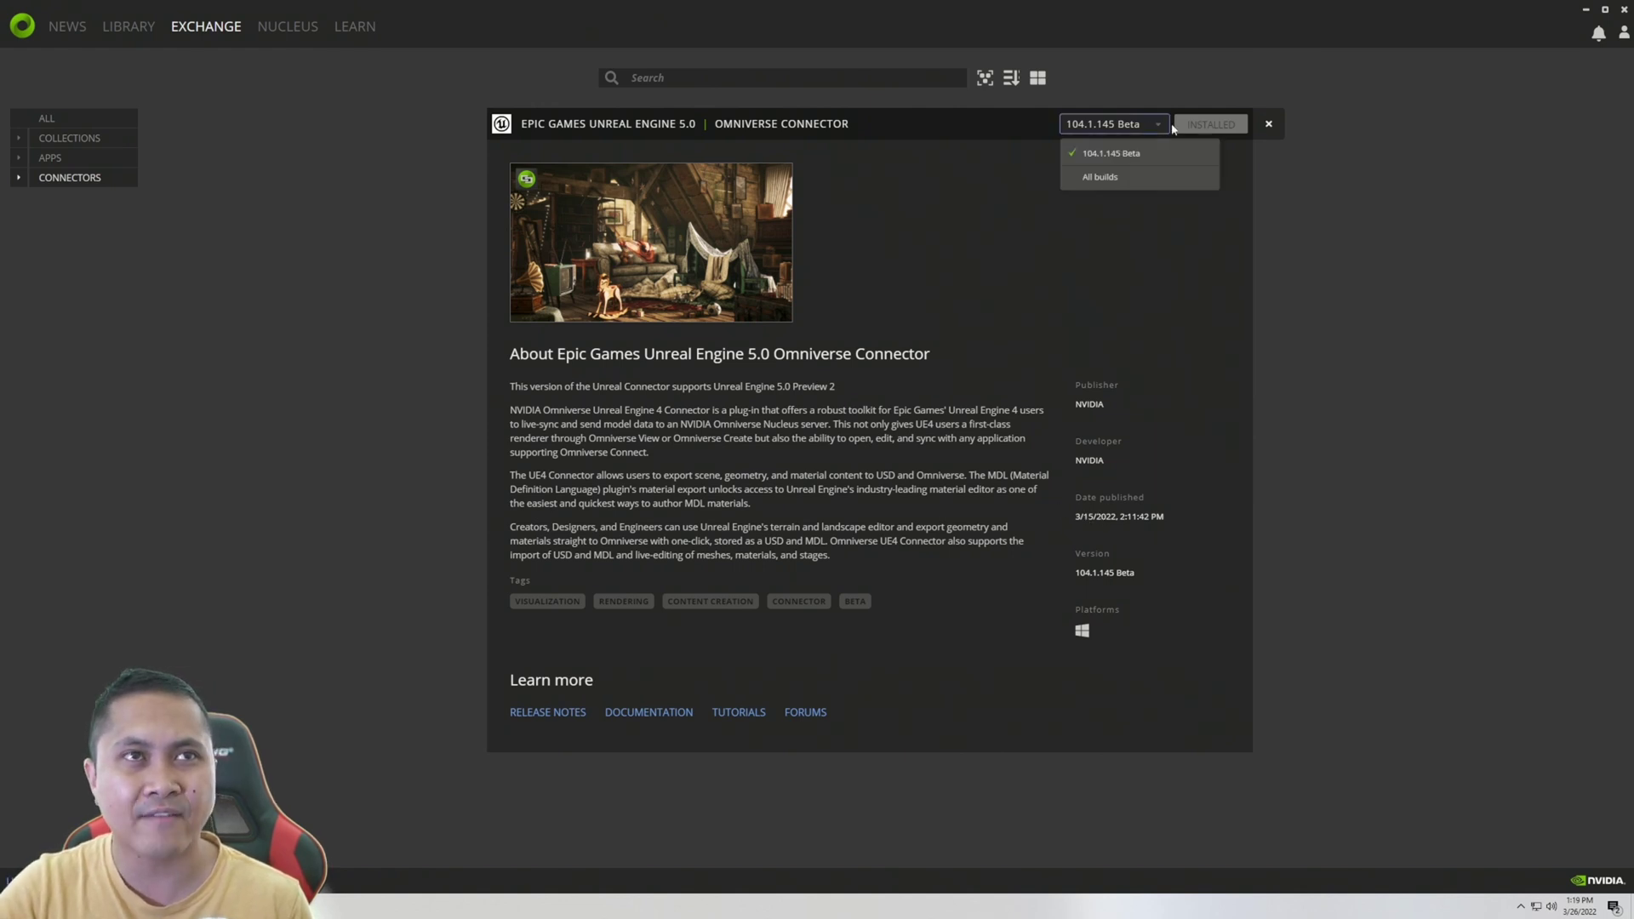
click(1106, 151)
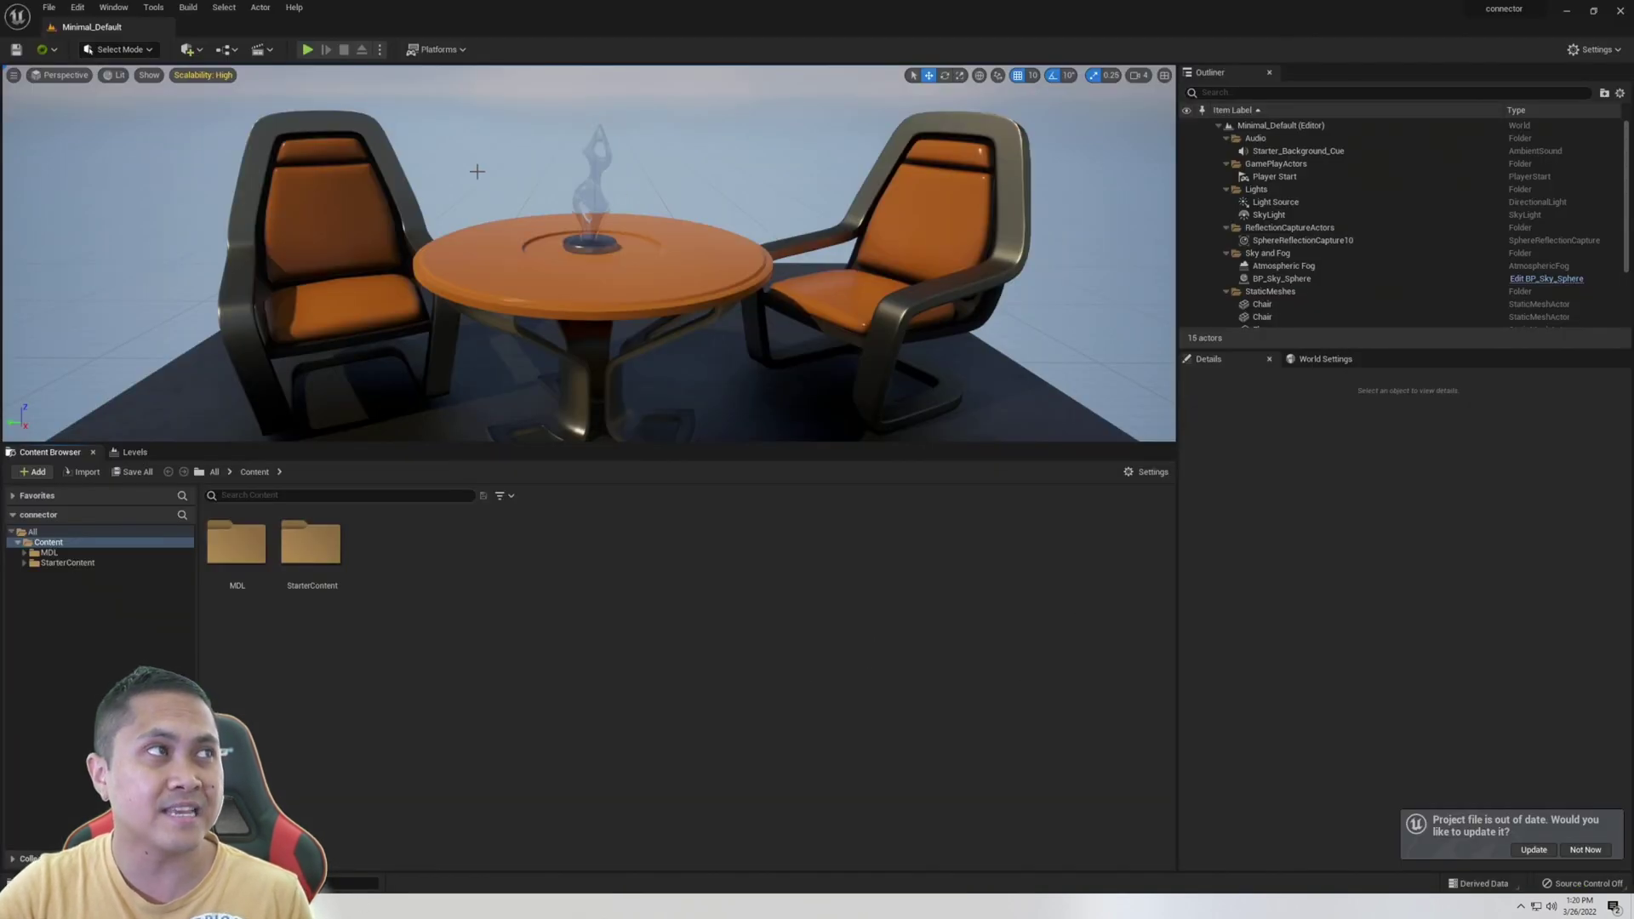
Step: Switch to Unreal Engine and add the localhost Omniverse server, then check Nucleus in the Omniverse Launcher
click(57, 53)
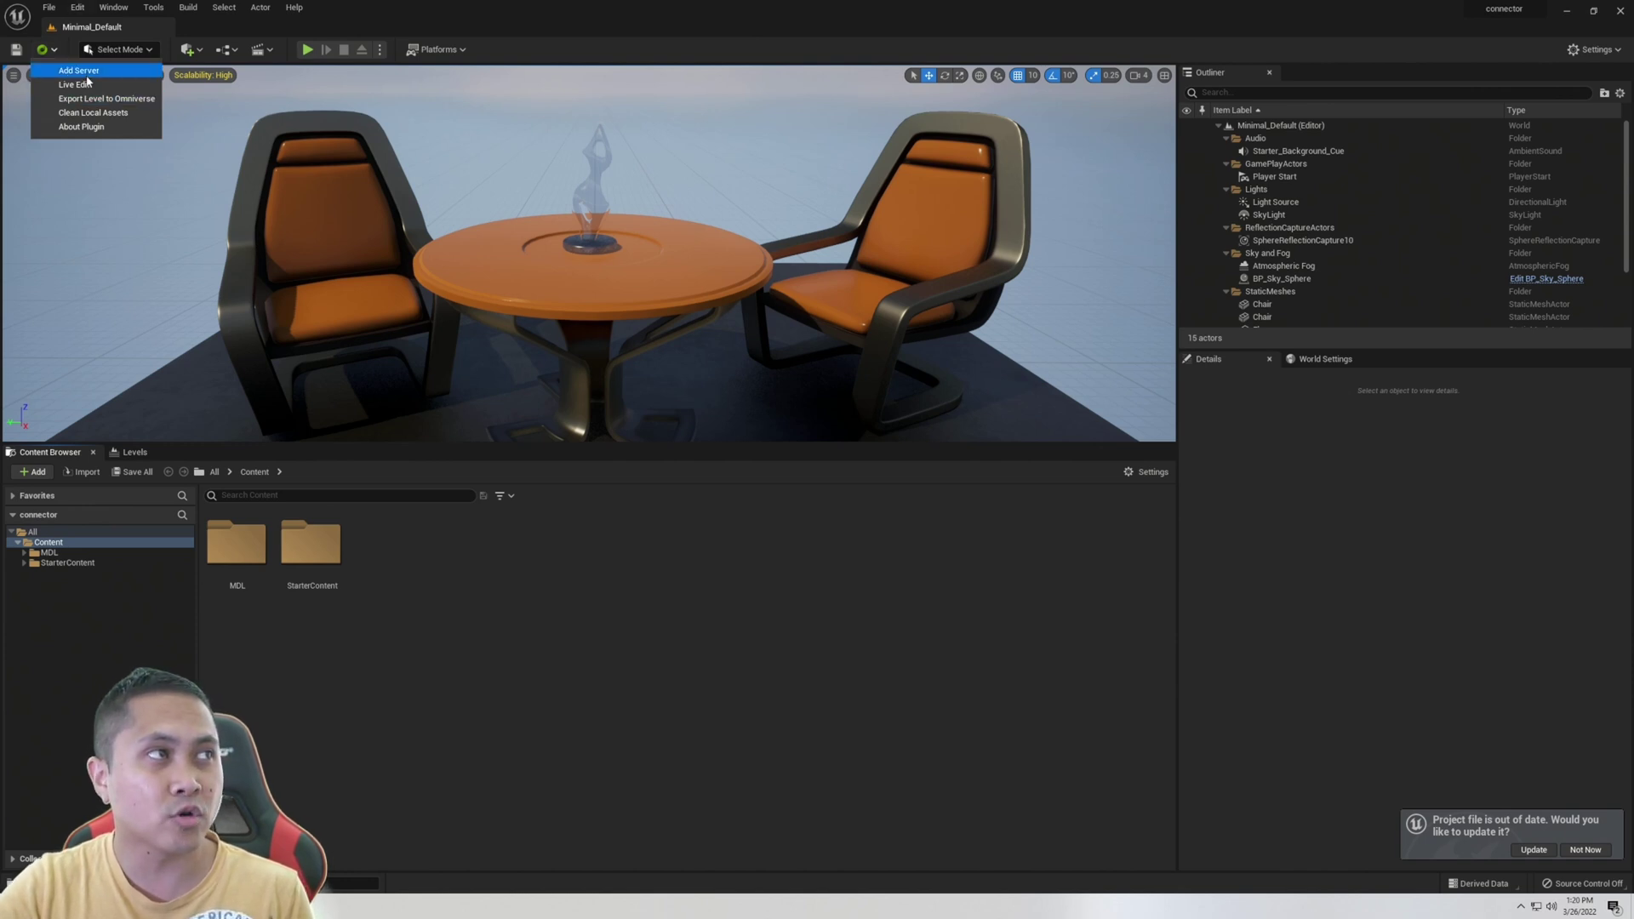
click(79, 70)
click(811, 468)
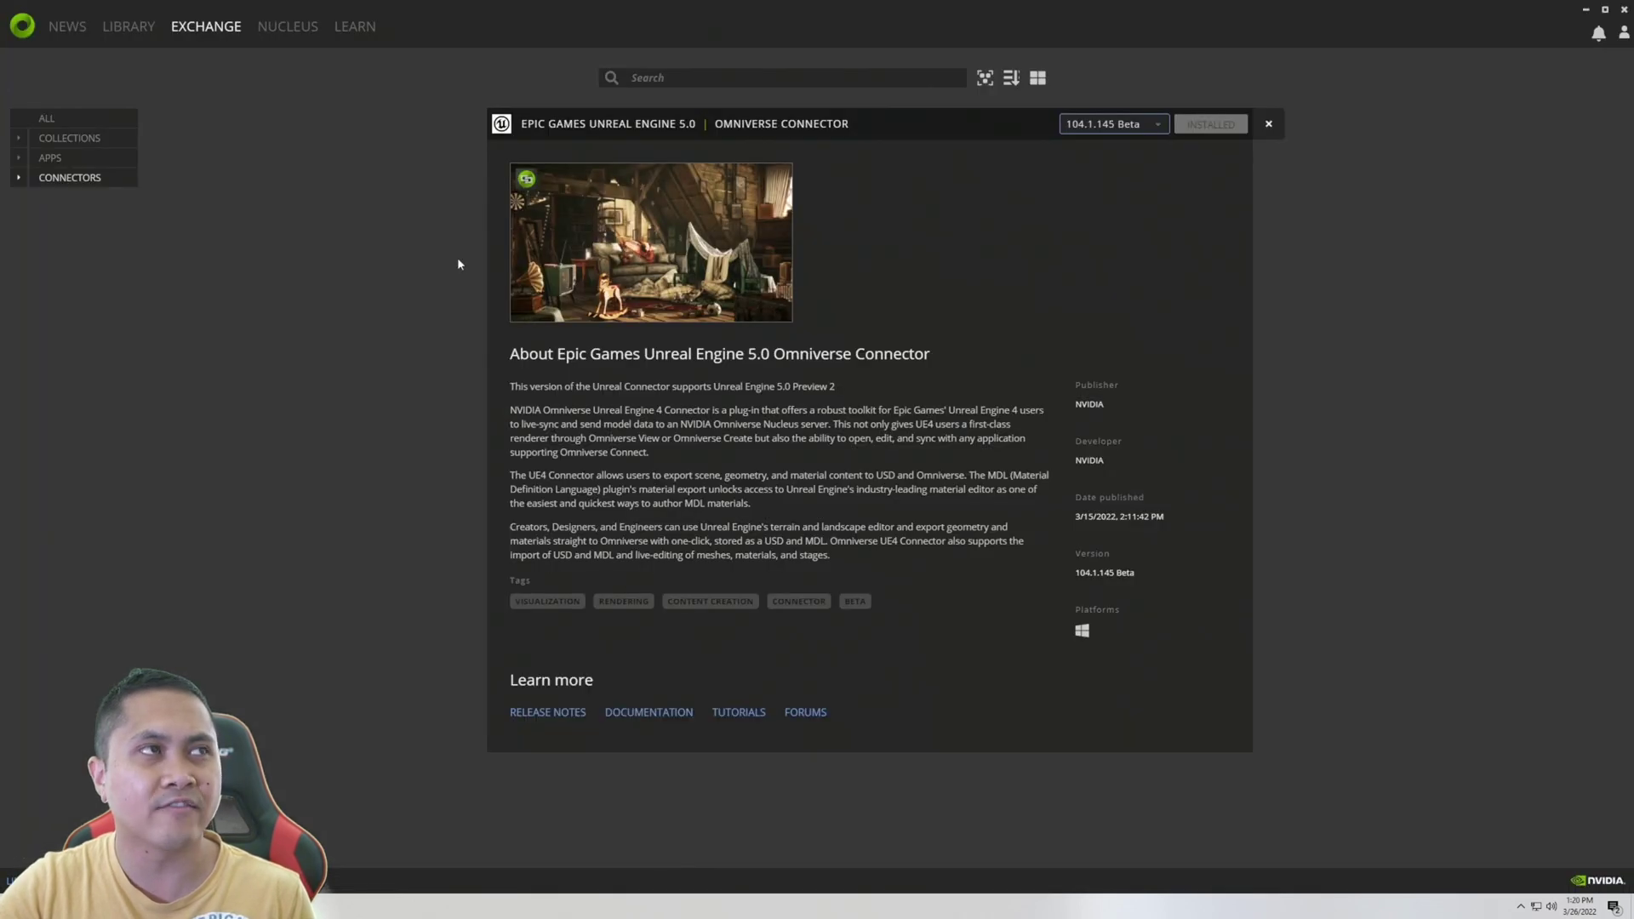
click(289, 28)
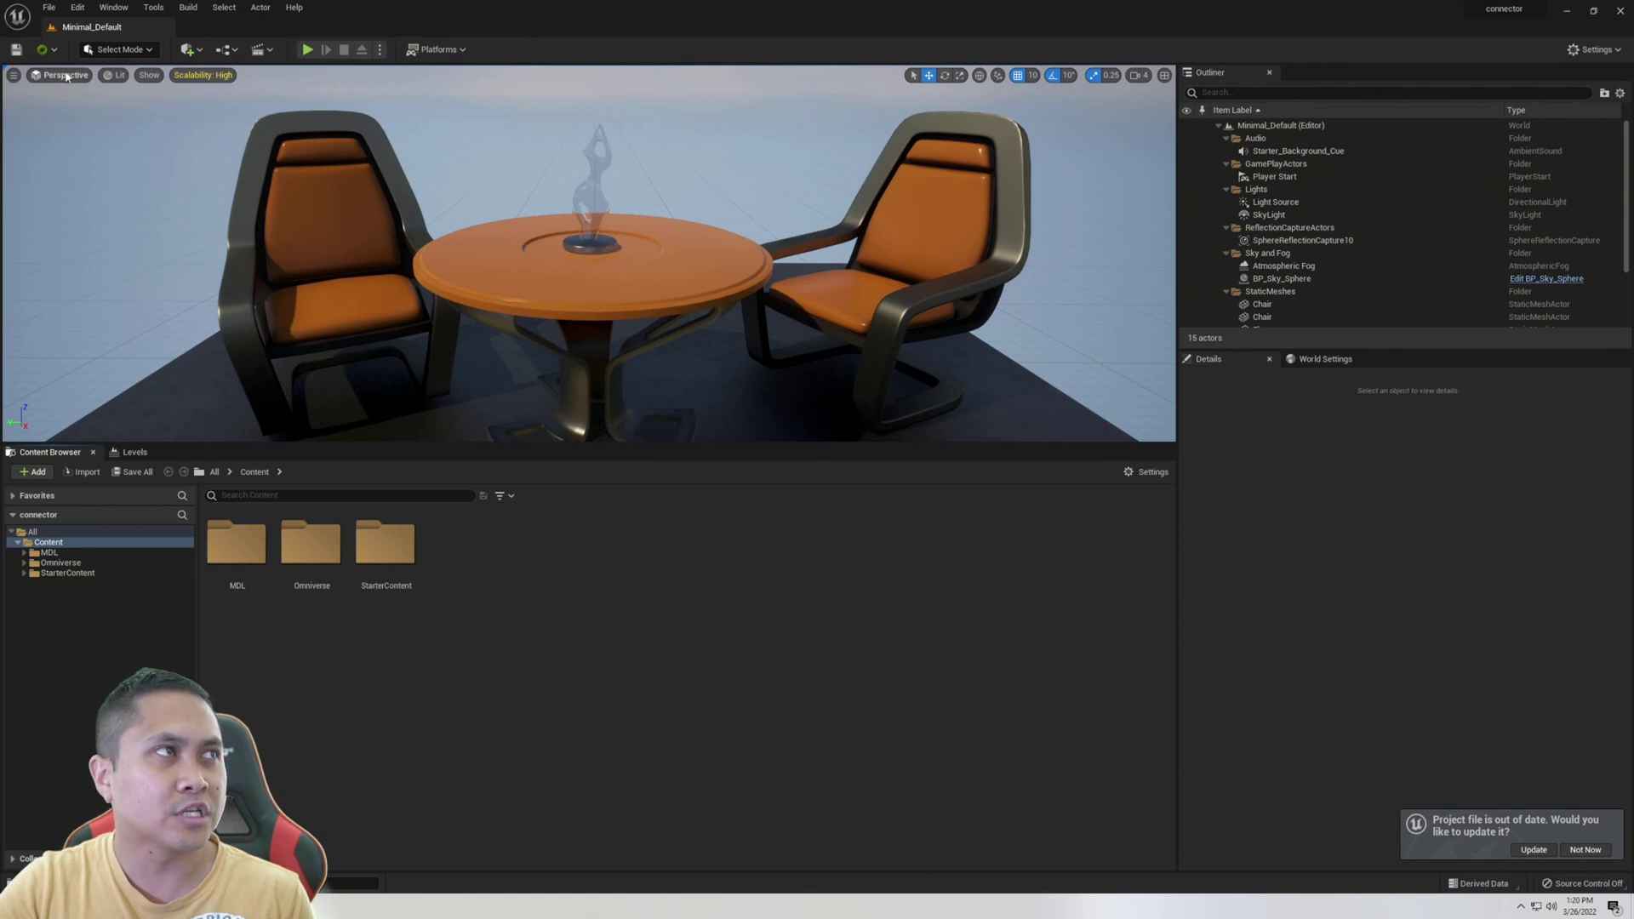
Step: Create a new level in Unreal Engine from the Empty Level template
click(49, 8)
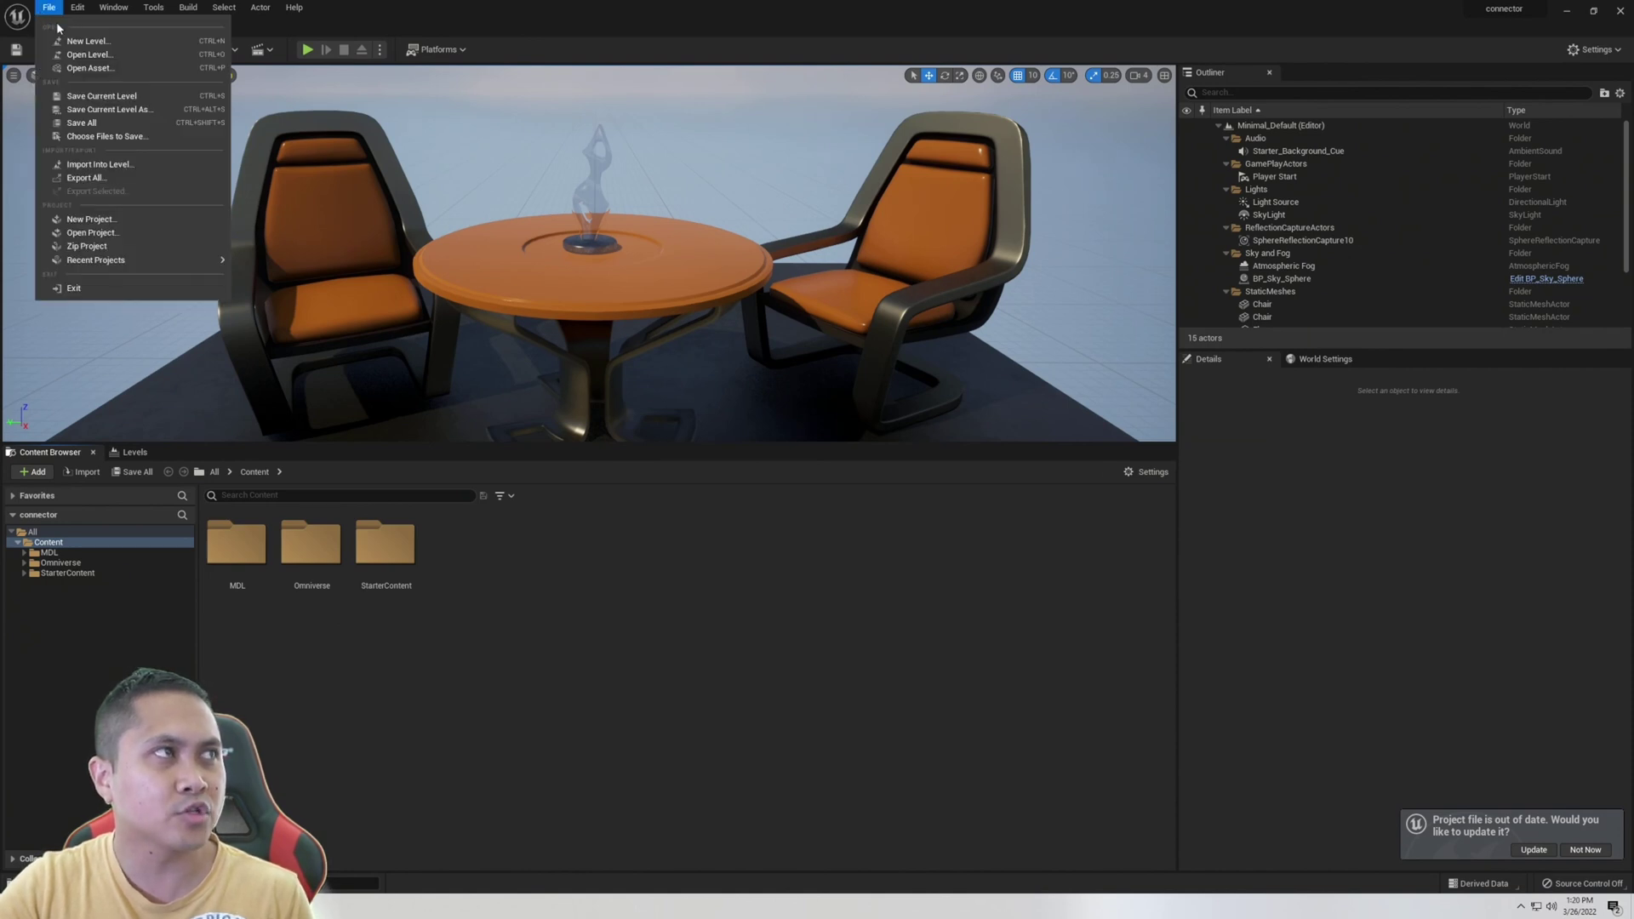
click(73, 41)
click(879, 406)
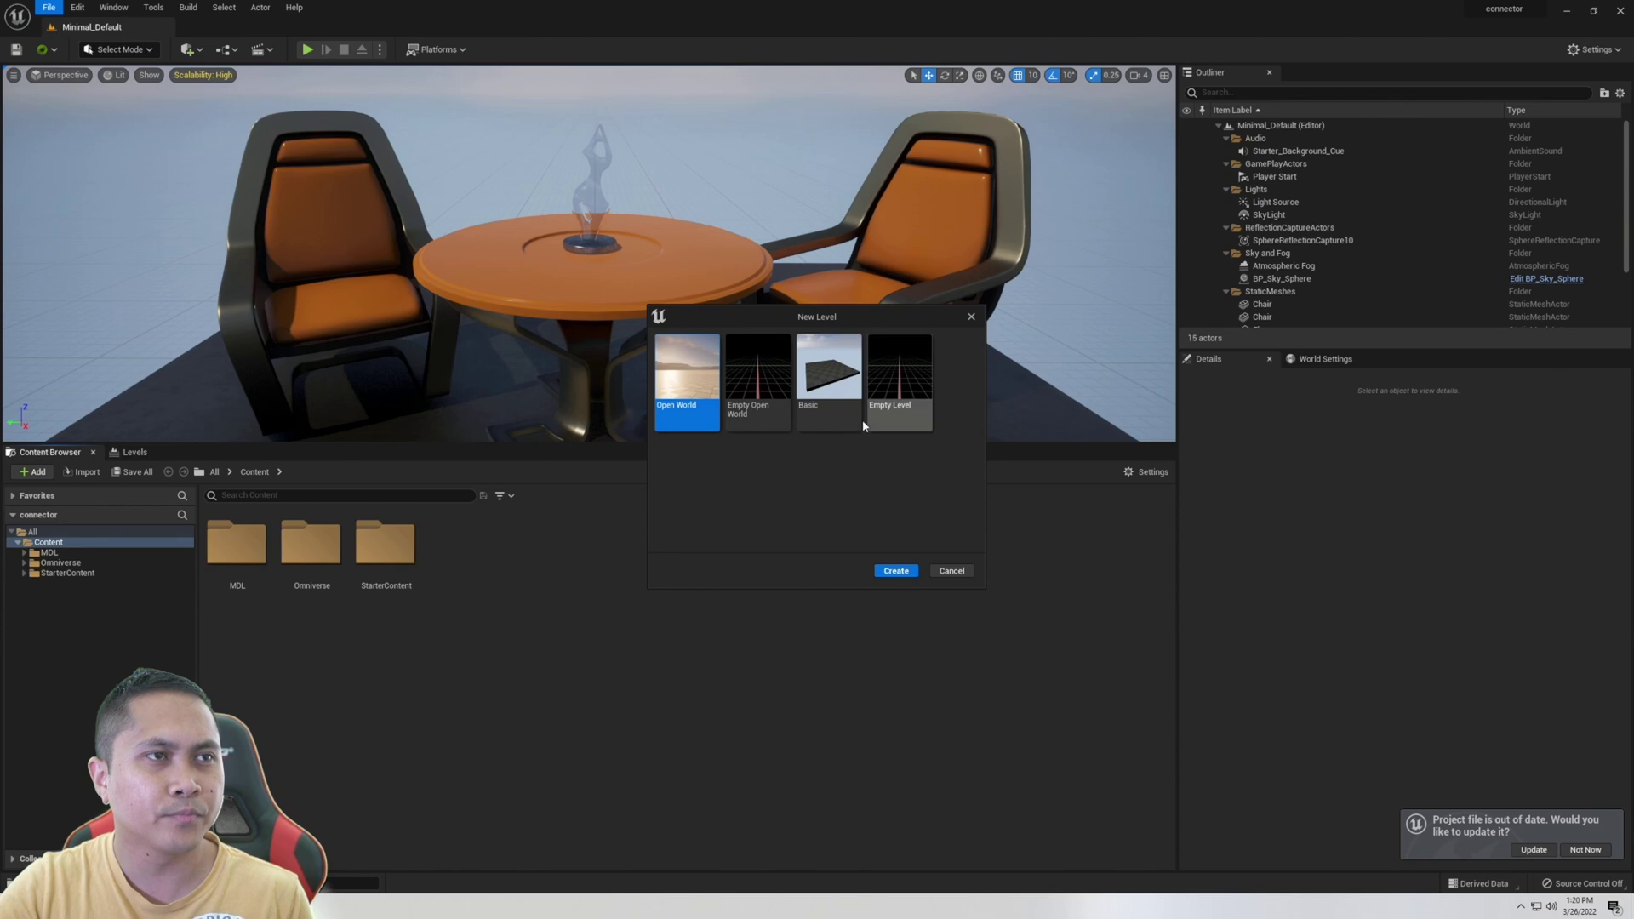
Step: Create a folder named asset inside the project's Content folder and open it
right_click(491, 713)
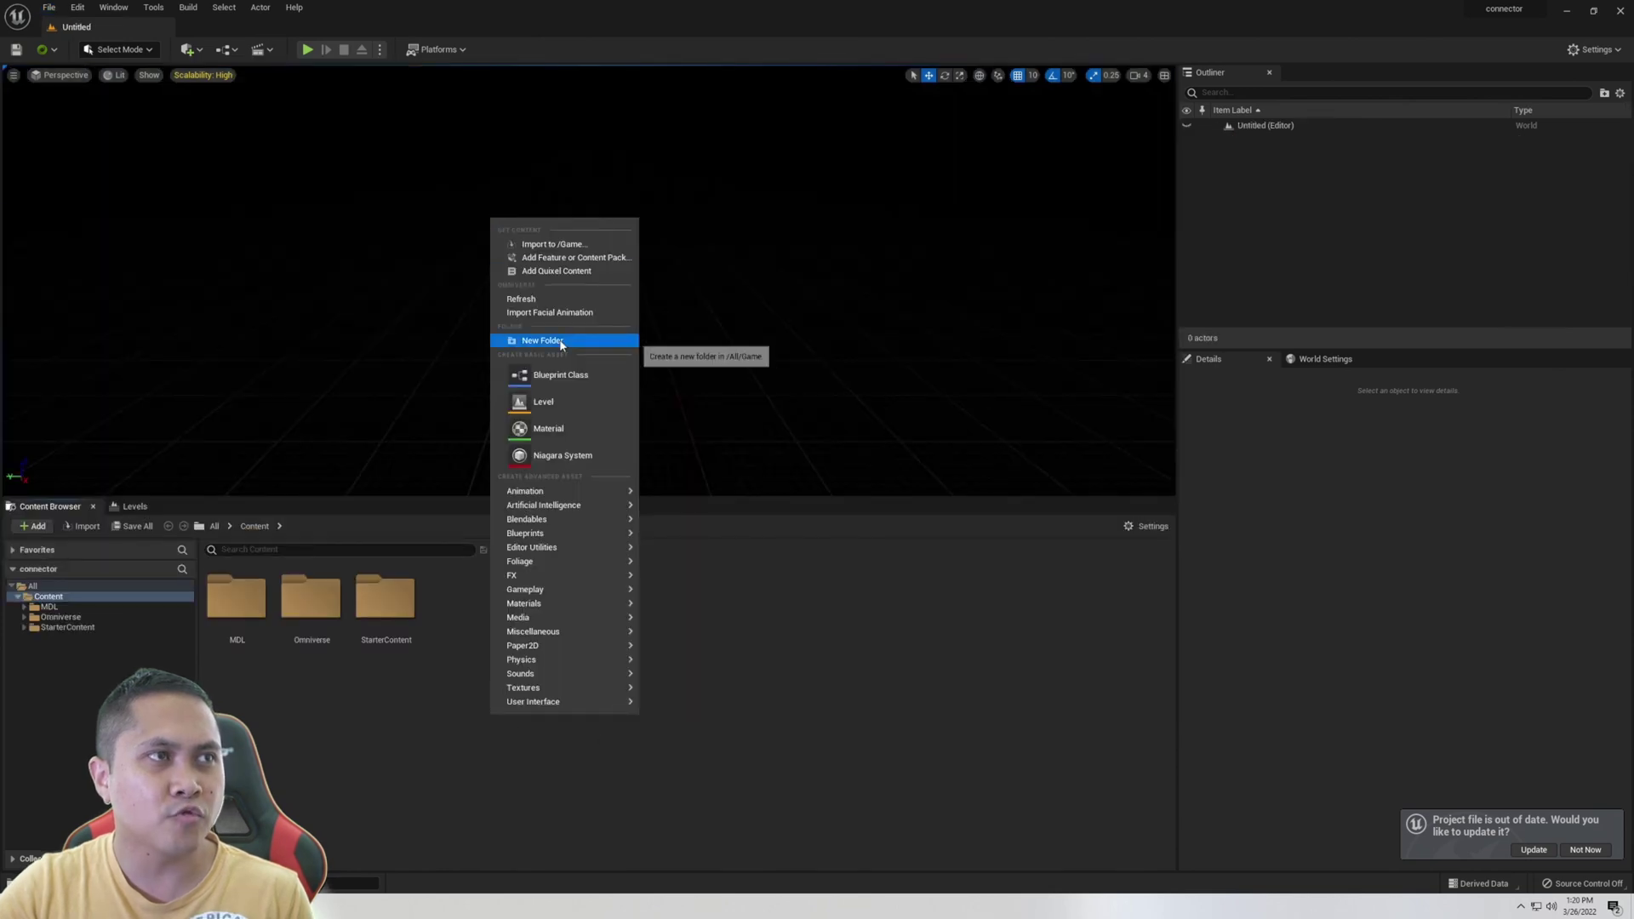
click(559, 342)
text(asset)
key(Return)
double_click(310, 599)
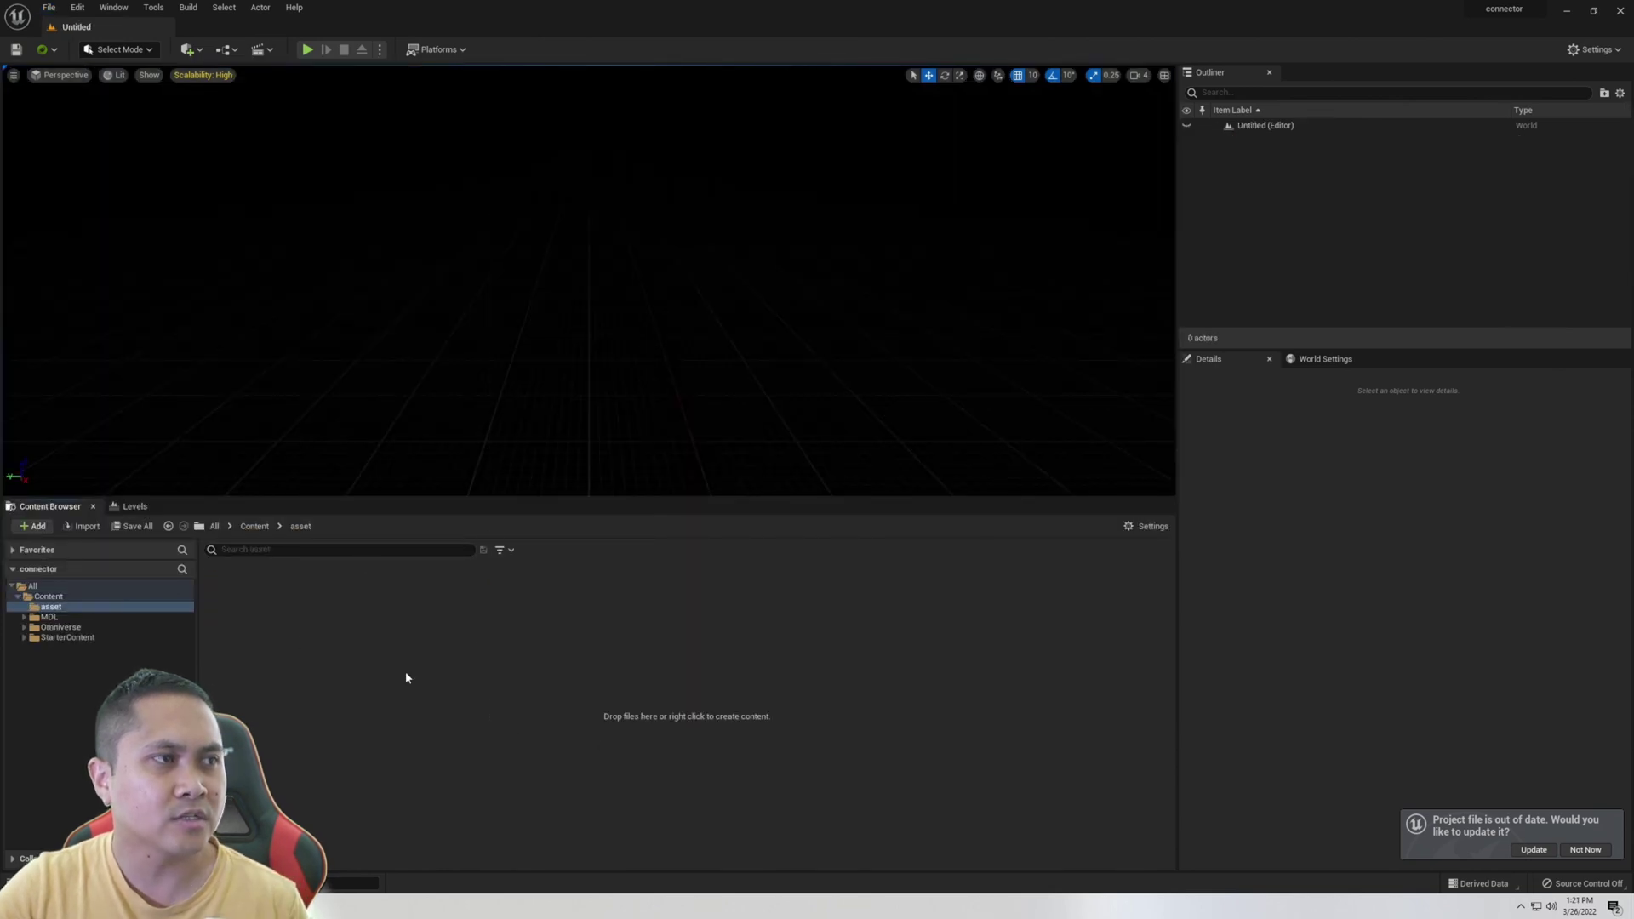
Step: Import the 3D_Cliff_fWUbPm_Mesh_LOD0 static mesh from File Explorer into the asset folder with Build Nanite enabled
key(alt+Tab)
drag(1102, 8, 838, 217)
drag(1270, 272, 462, 667)
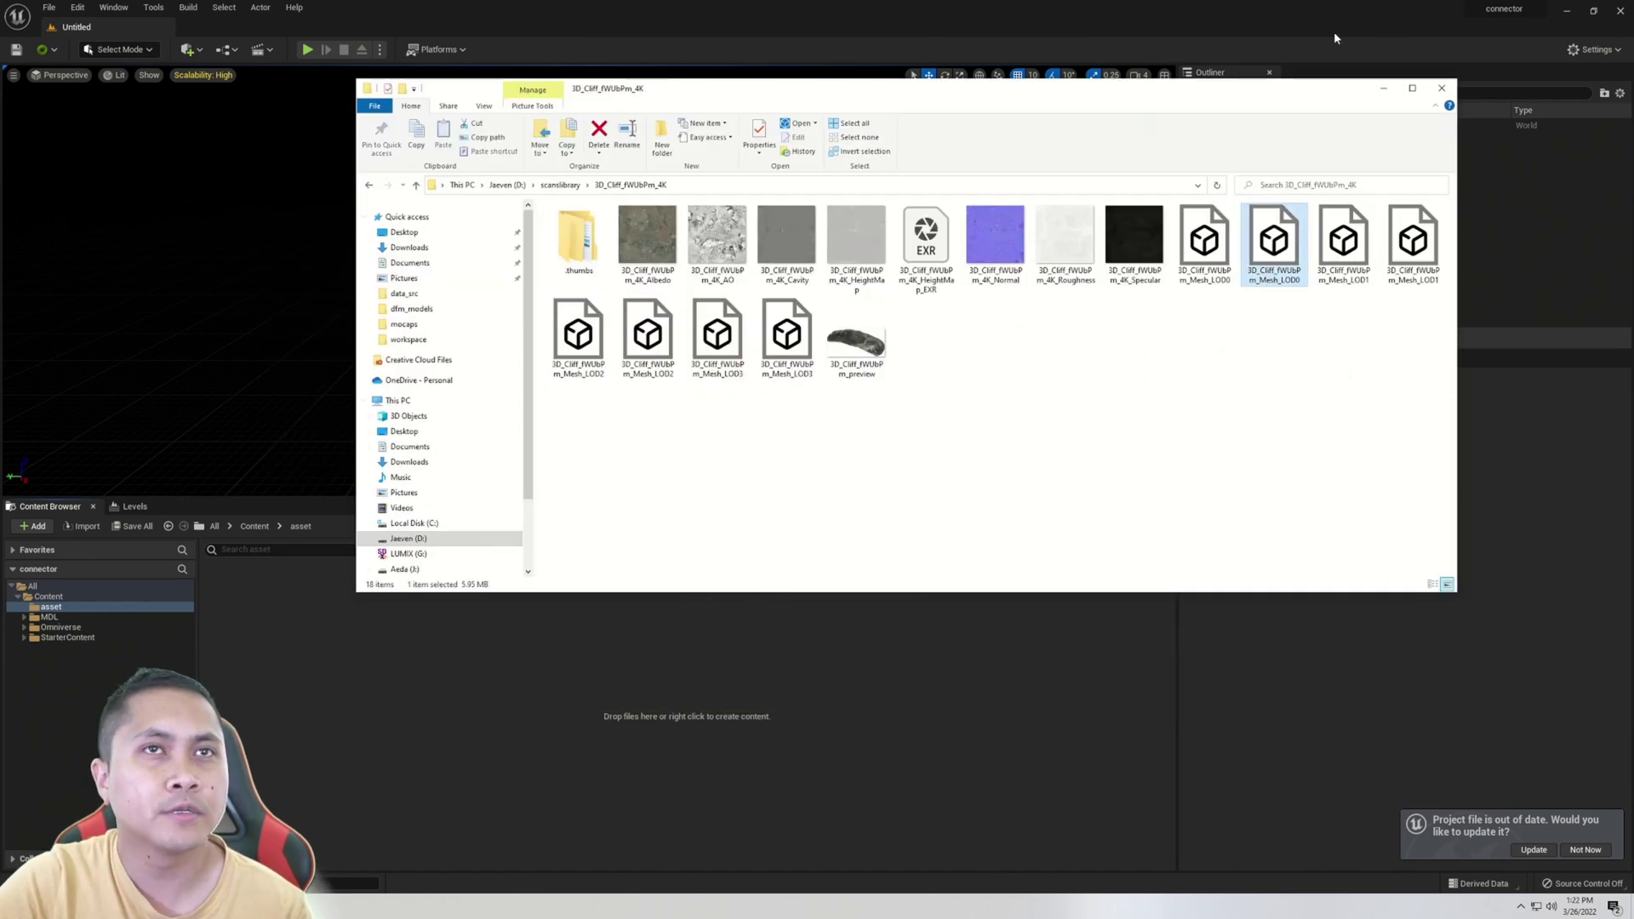
click(1383, 88)
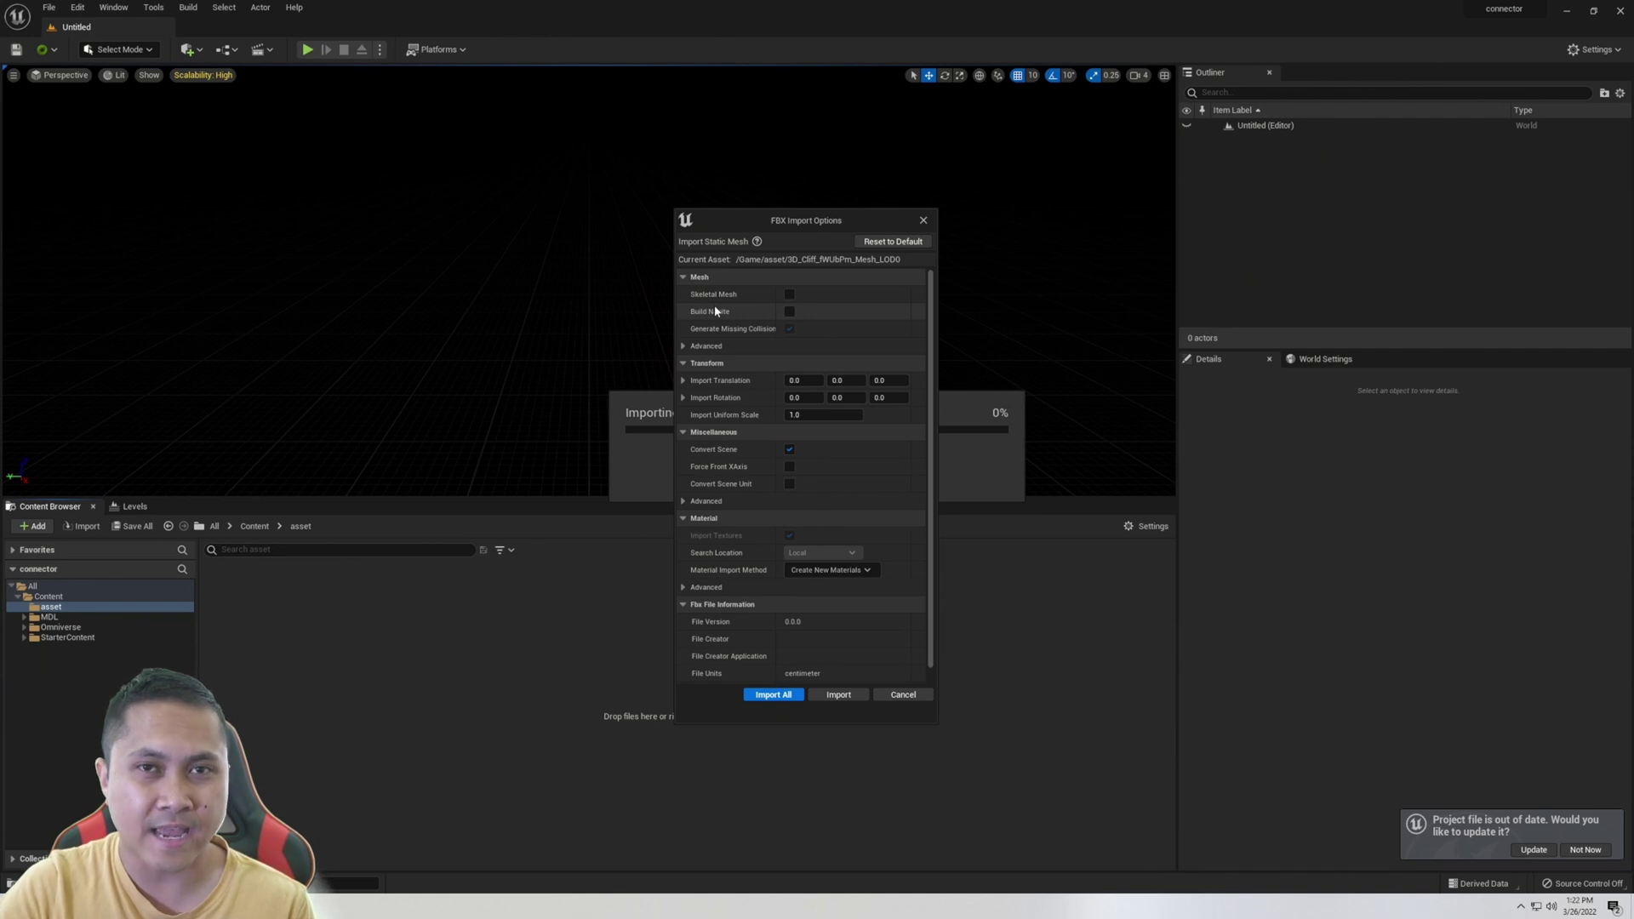
click(791, 312)
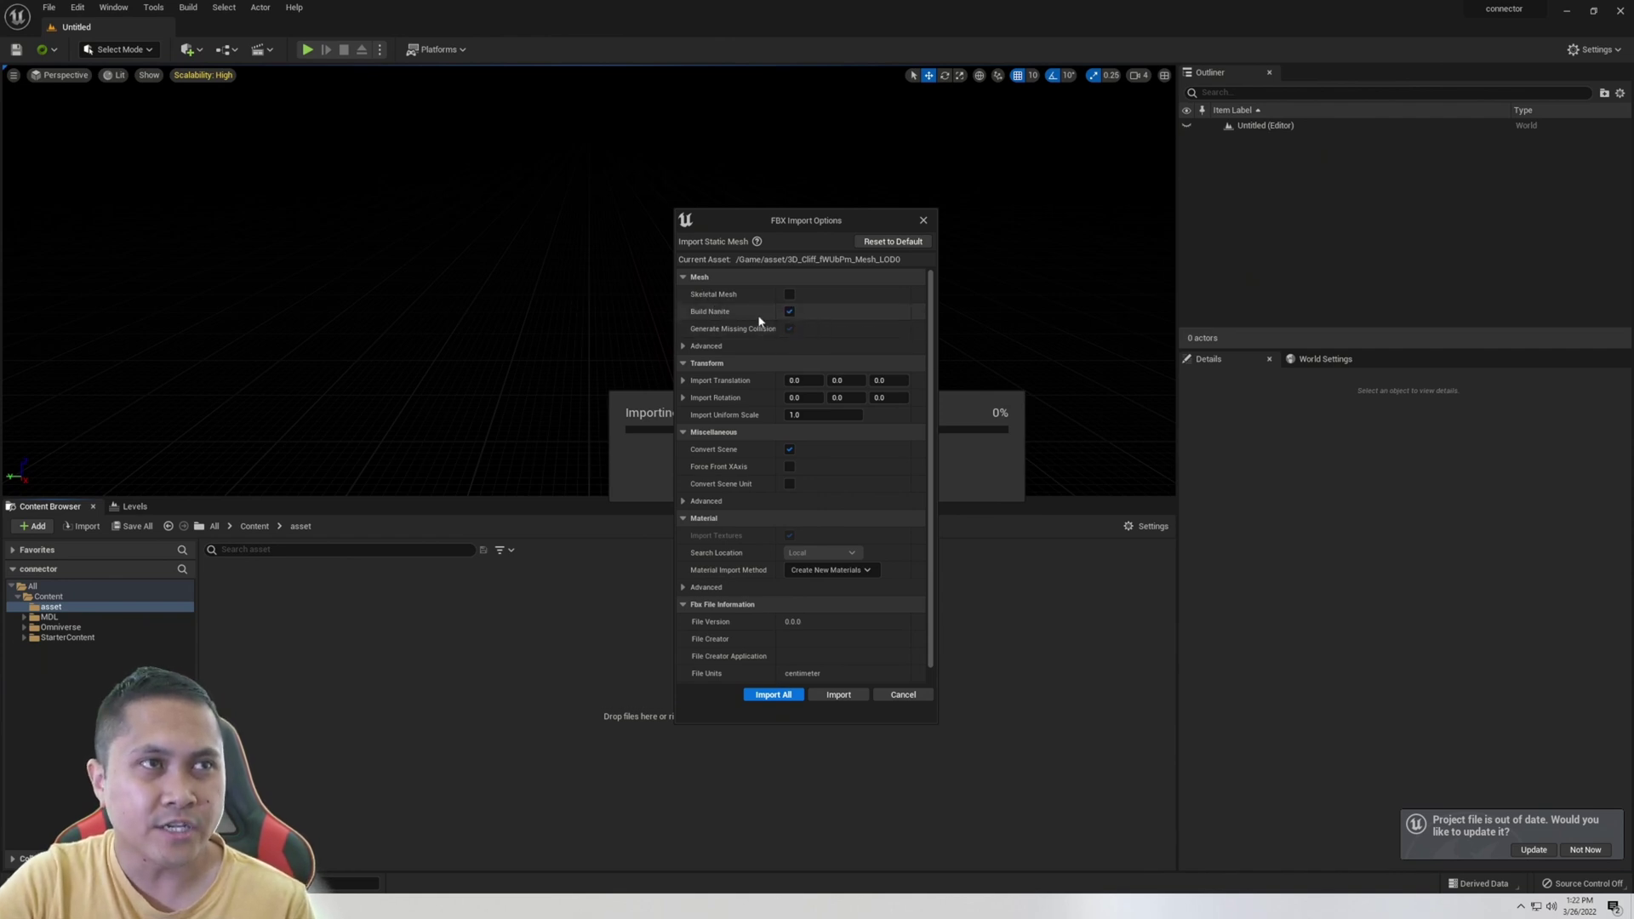
click(859, 697)
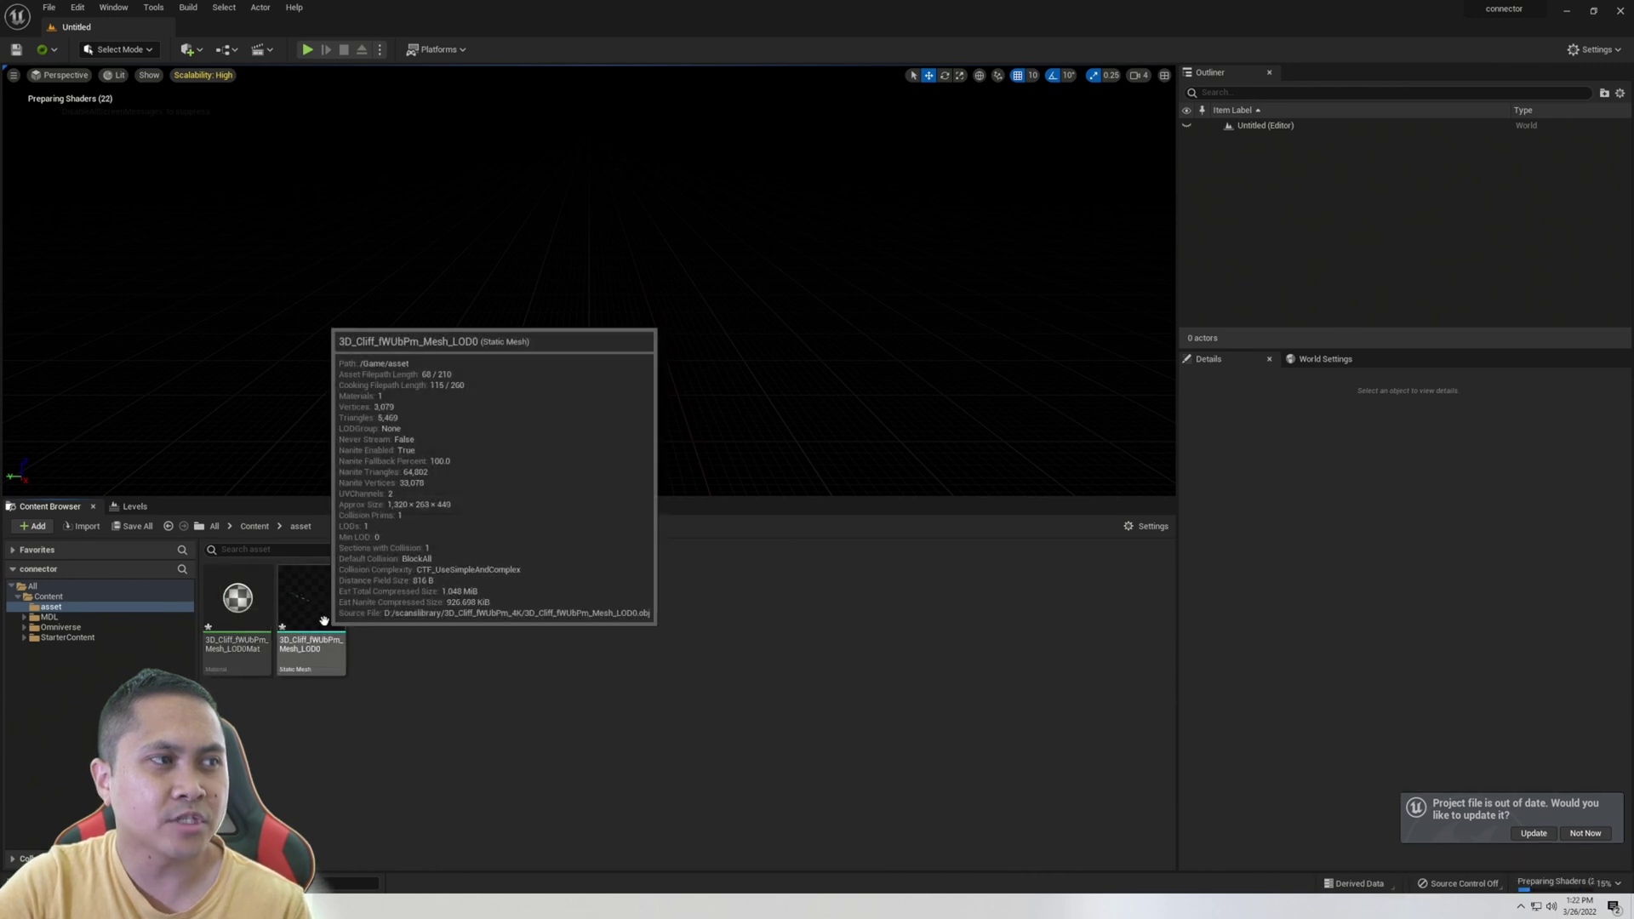
Step: Place the imported cliff mesh in the empty level and raise it to a Z location of 110
drag(310, 606, 598, 382)
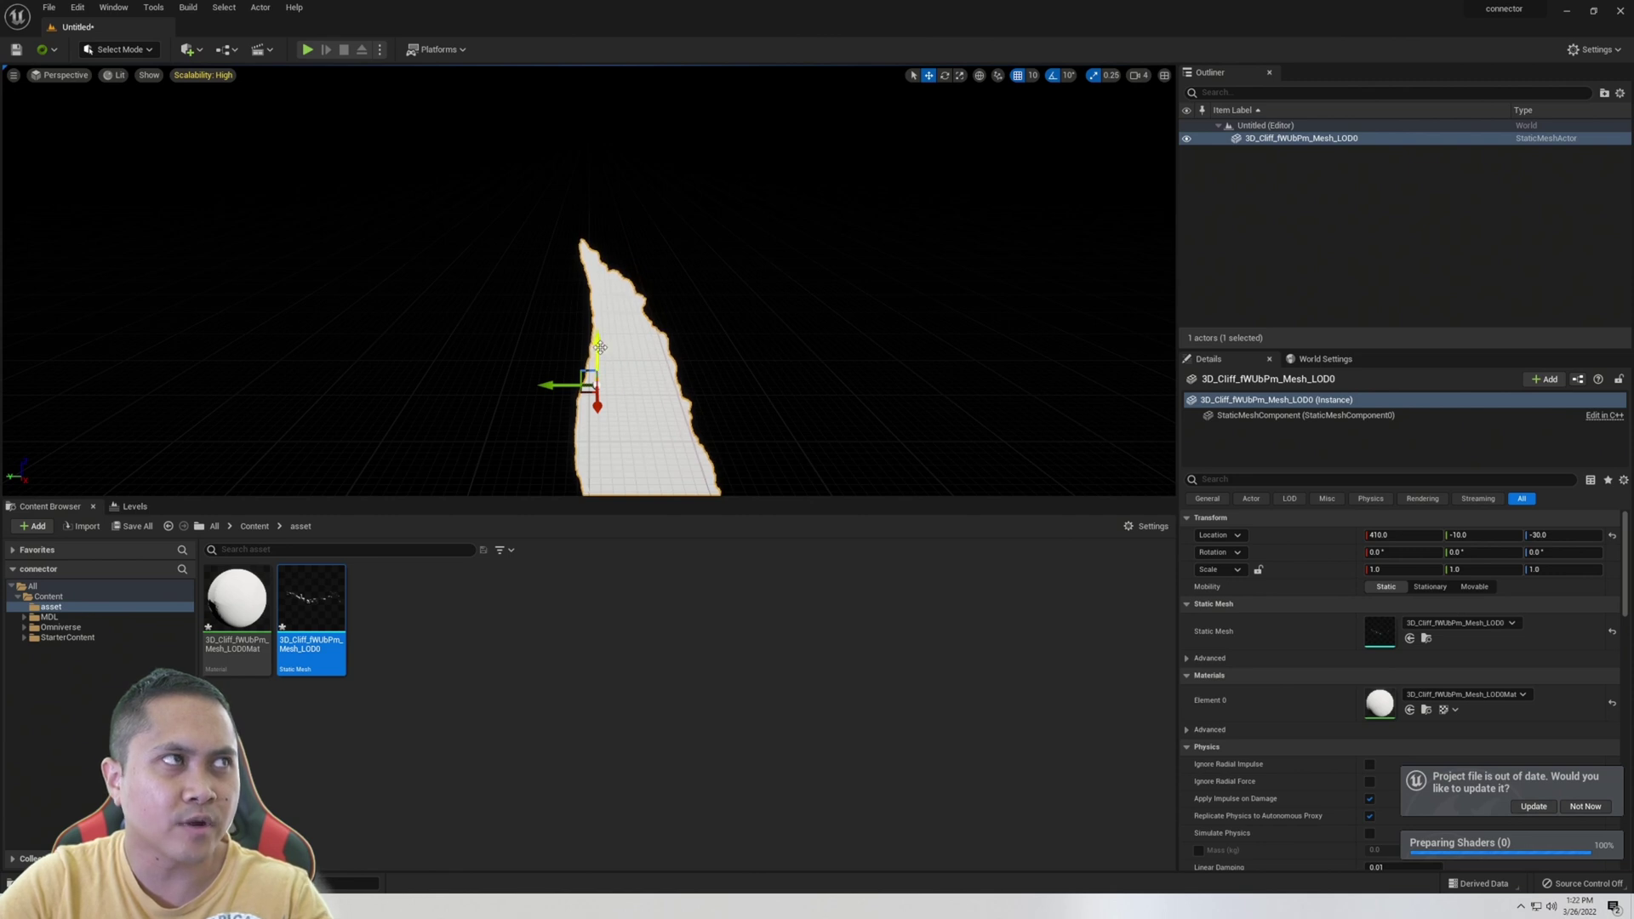
drag(596, 344, 593, 233)
right_drag(594, 233, 255, 162)
Step: Switch the viewport to Unlit shading and raise the cliff mesh further above the grid
click(116, 74)
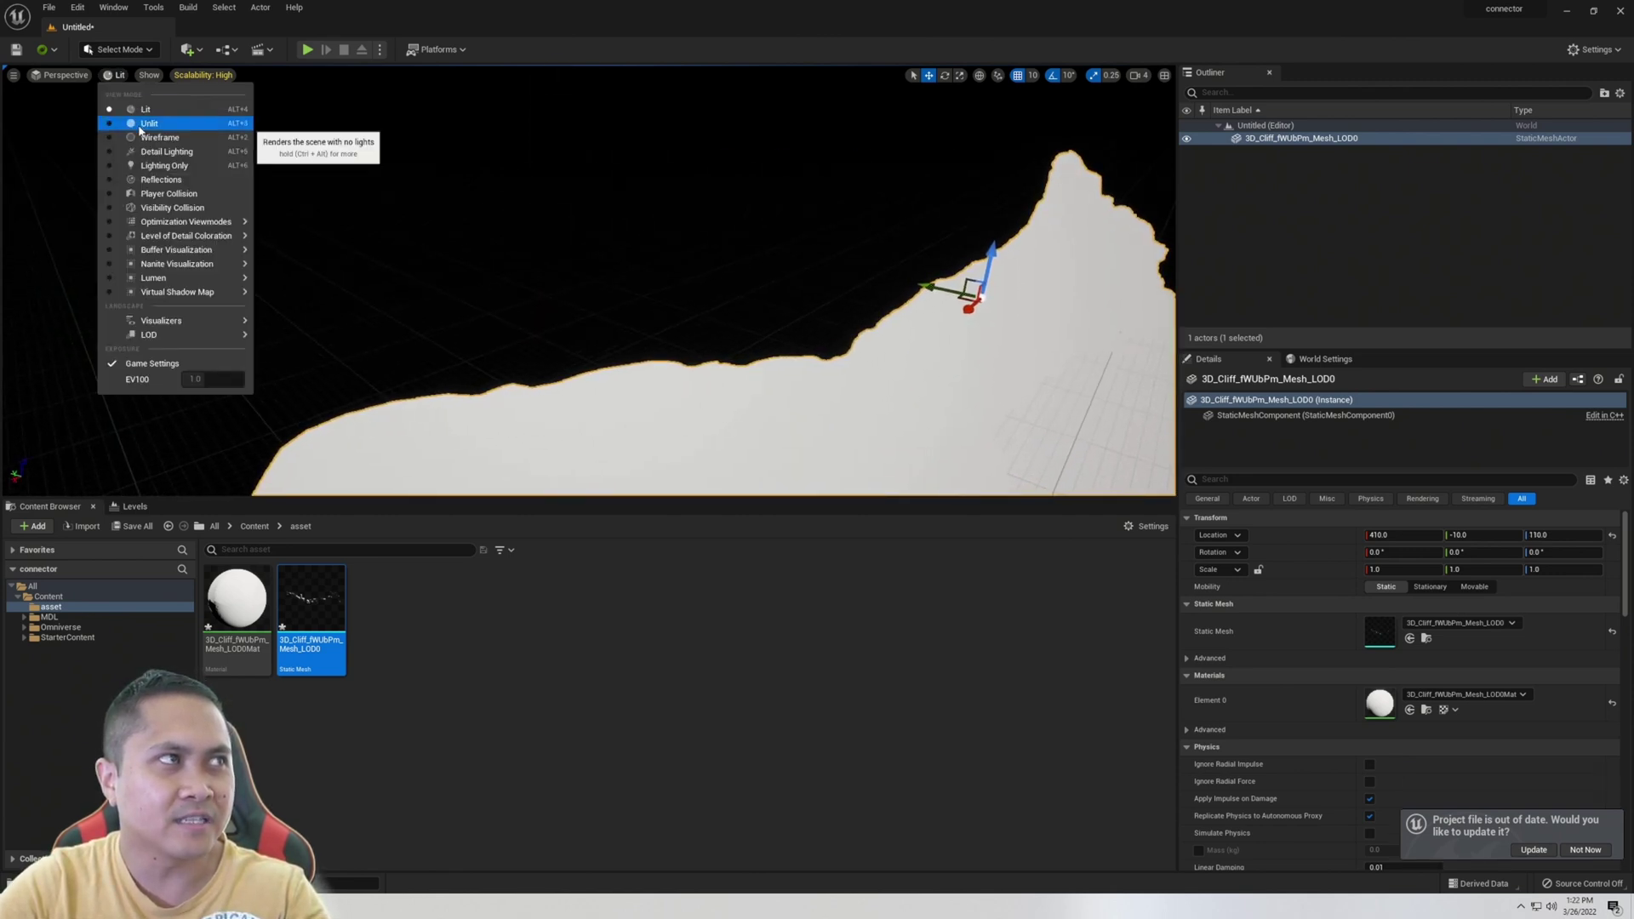
click(140, 125)
right_drag(383, 246, 408, 281)
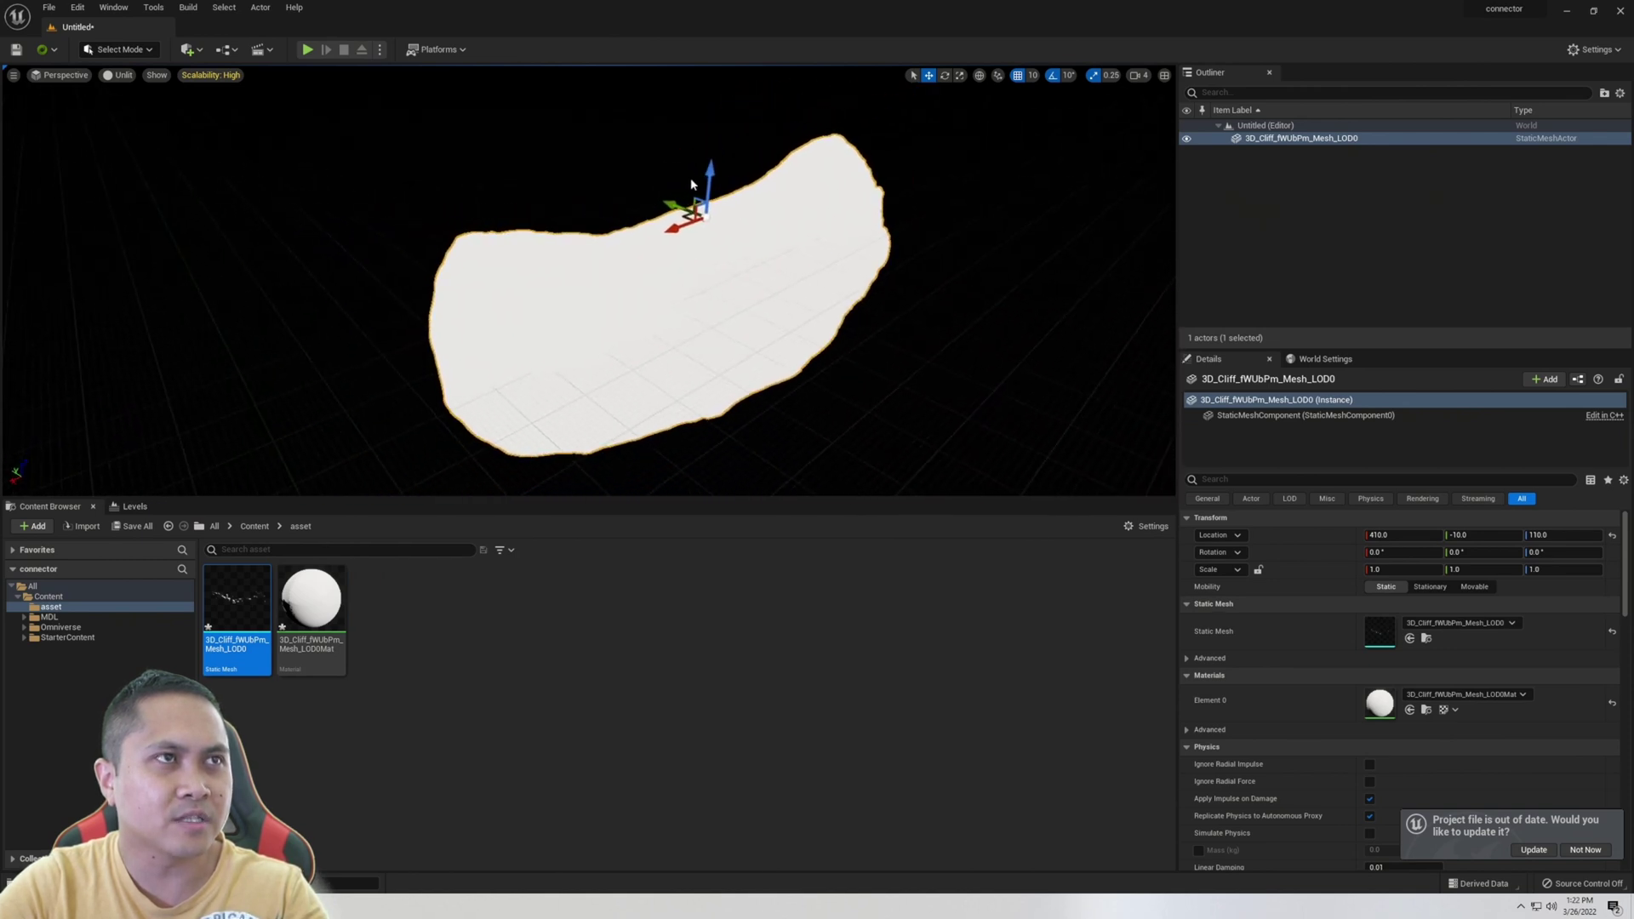
drag(708, 175, 716, 111)
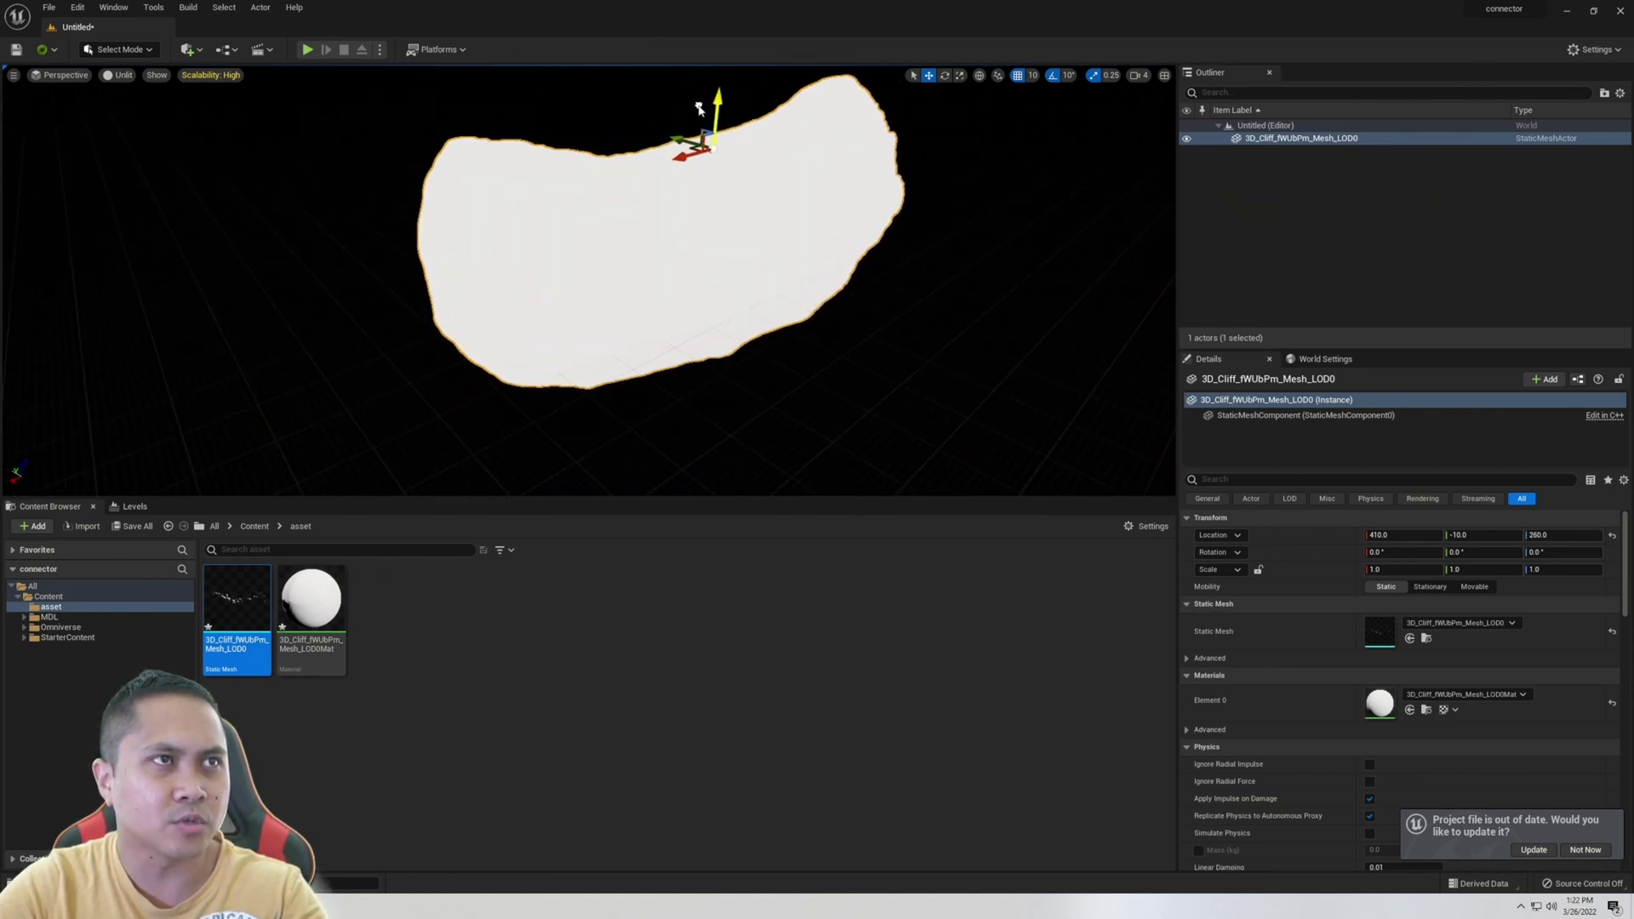
right_drag(716, 111, 766, 123)
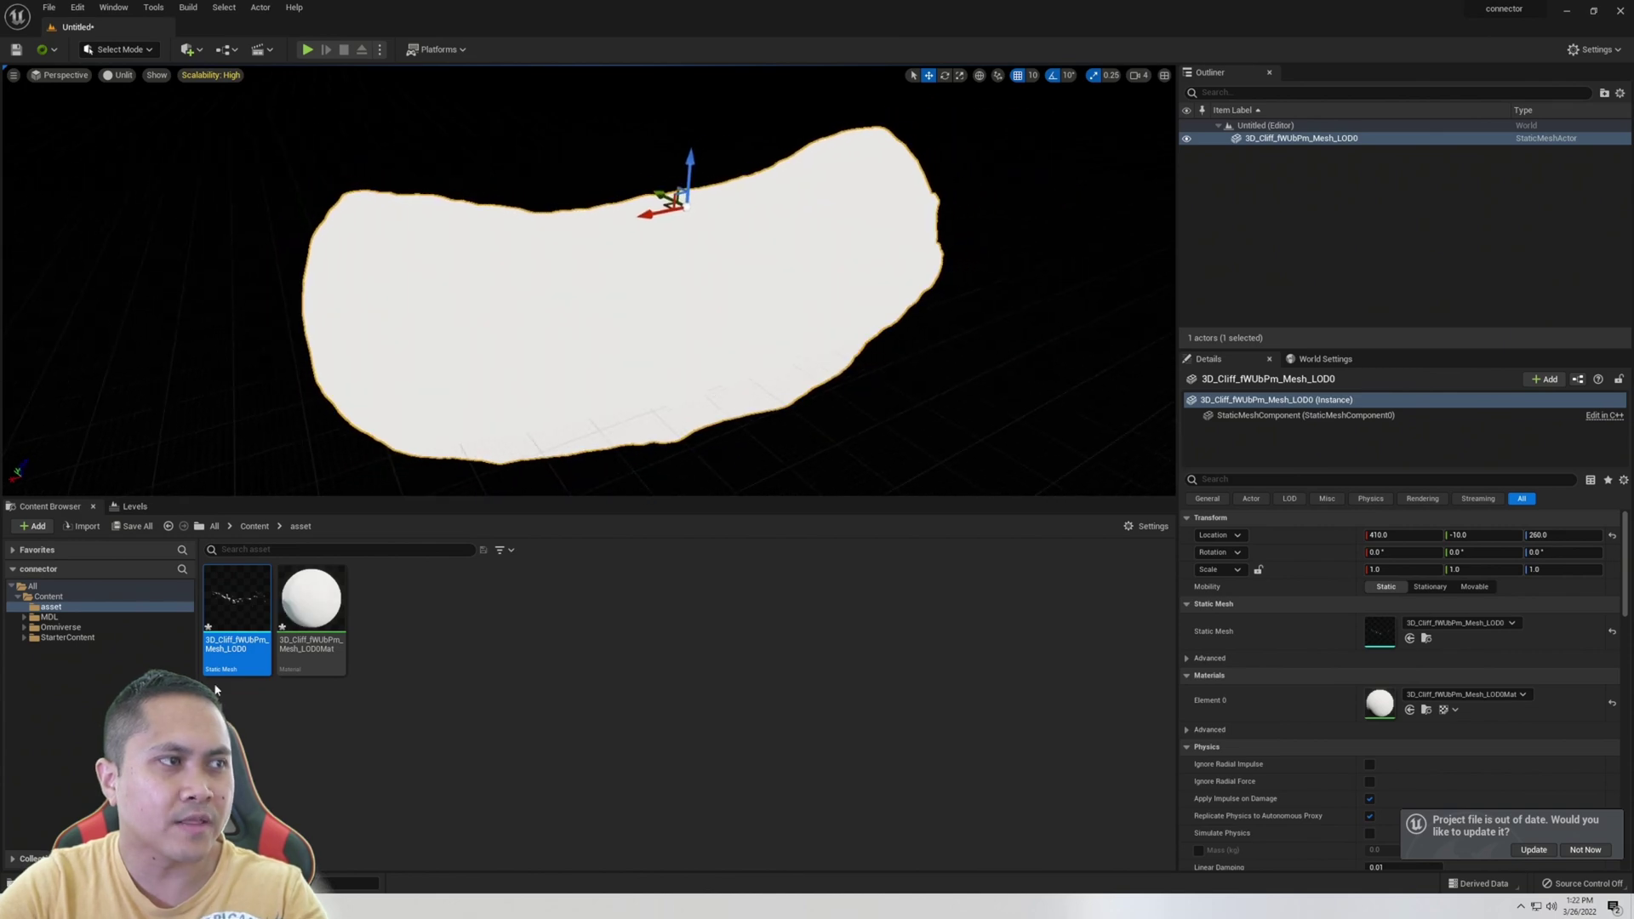
Step: Open the material 3D_Cliff_fWUbPm_Mesh_LOD0Mat in a smaller editor window and delete its Param color node
double_click(323, 606)
click(810, 238)
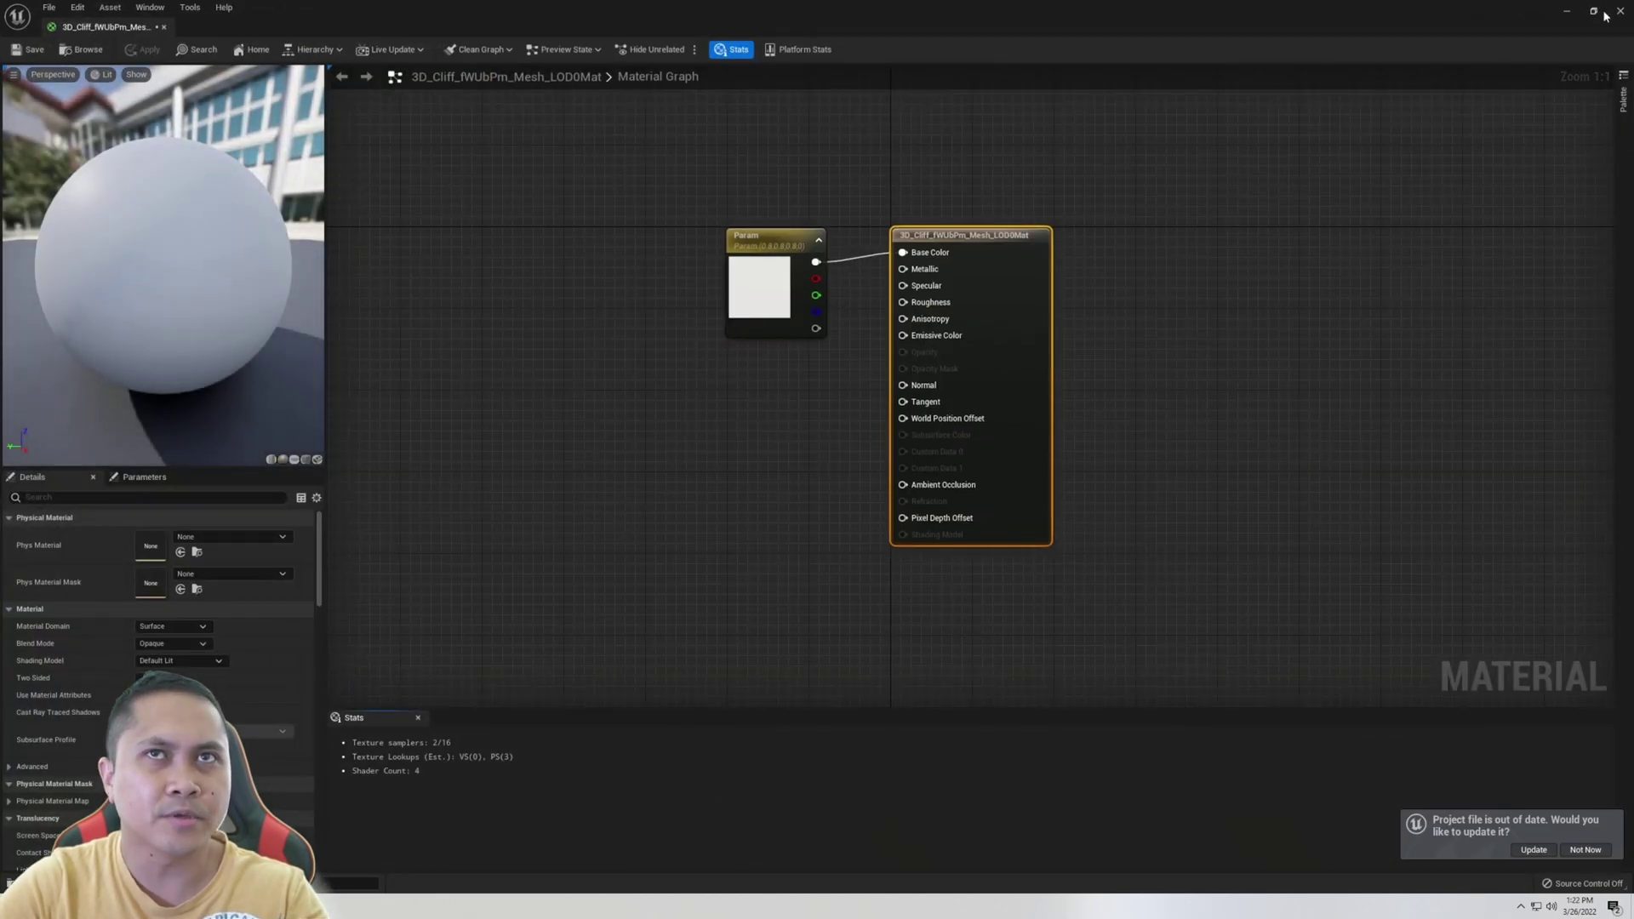
click(1593, 11)
right_drag(1066, 186, 937, 150)
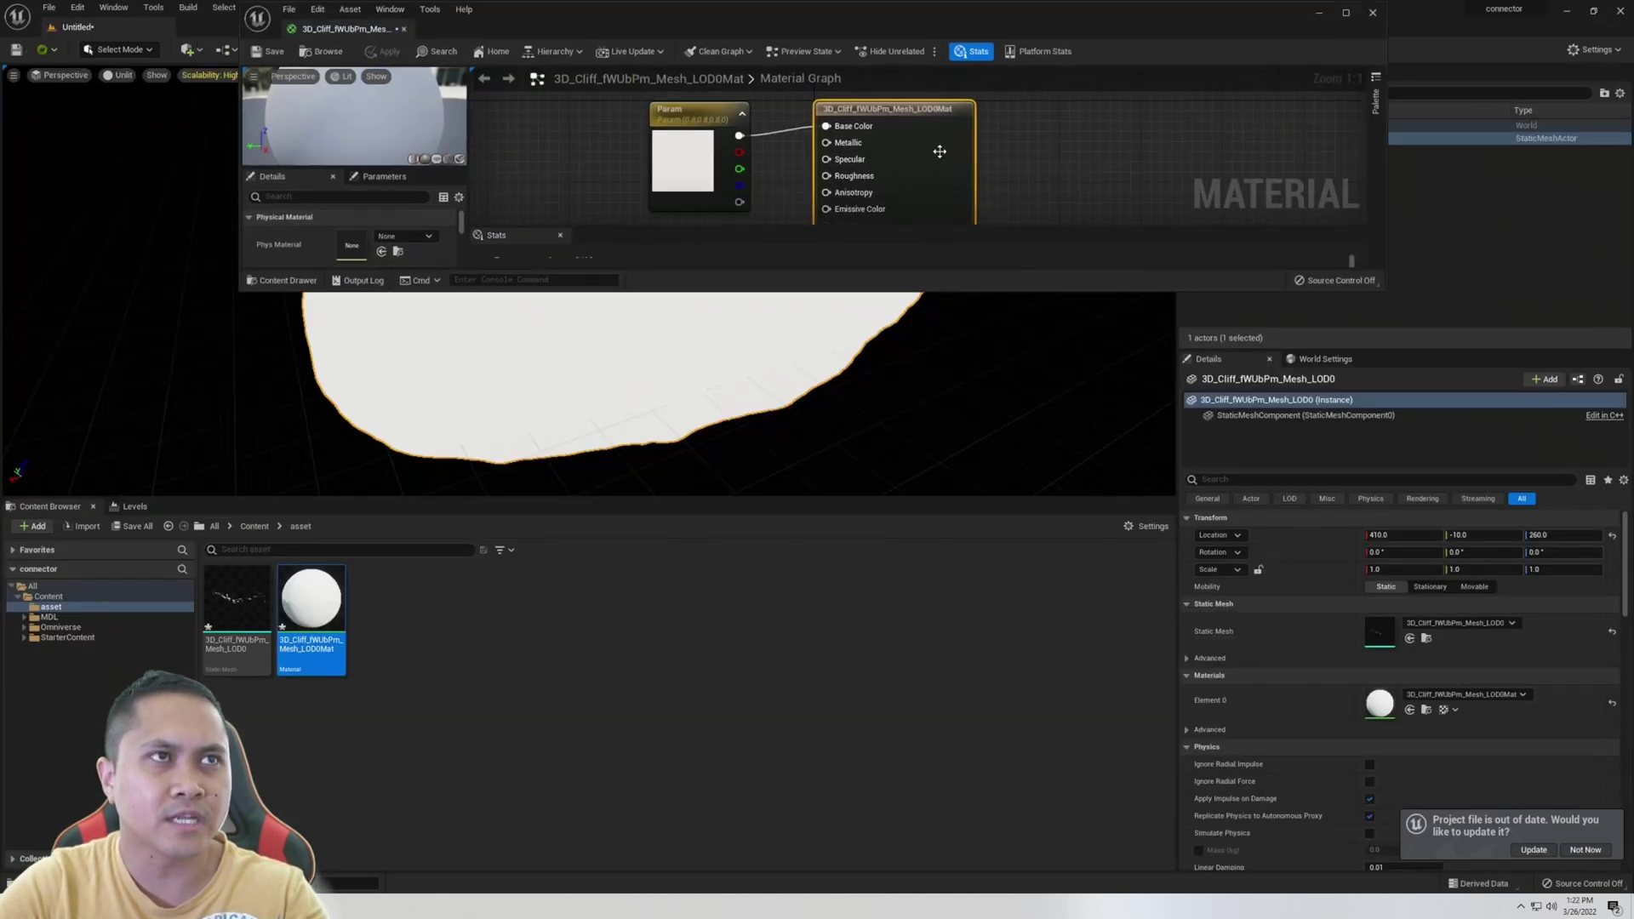
click(712, 150)
key(Delete)
Step: Import the cliff's 4K Albedo, AO, Normal, Roughness and Specular textures into the asset folder
key(alt+Tab)
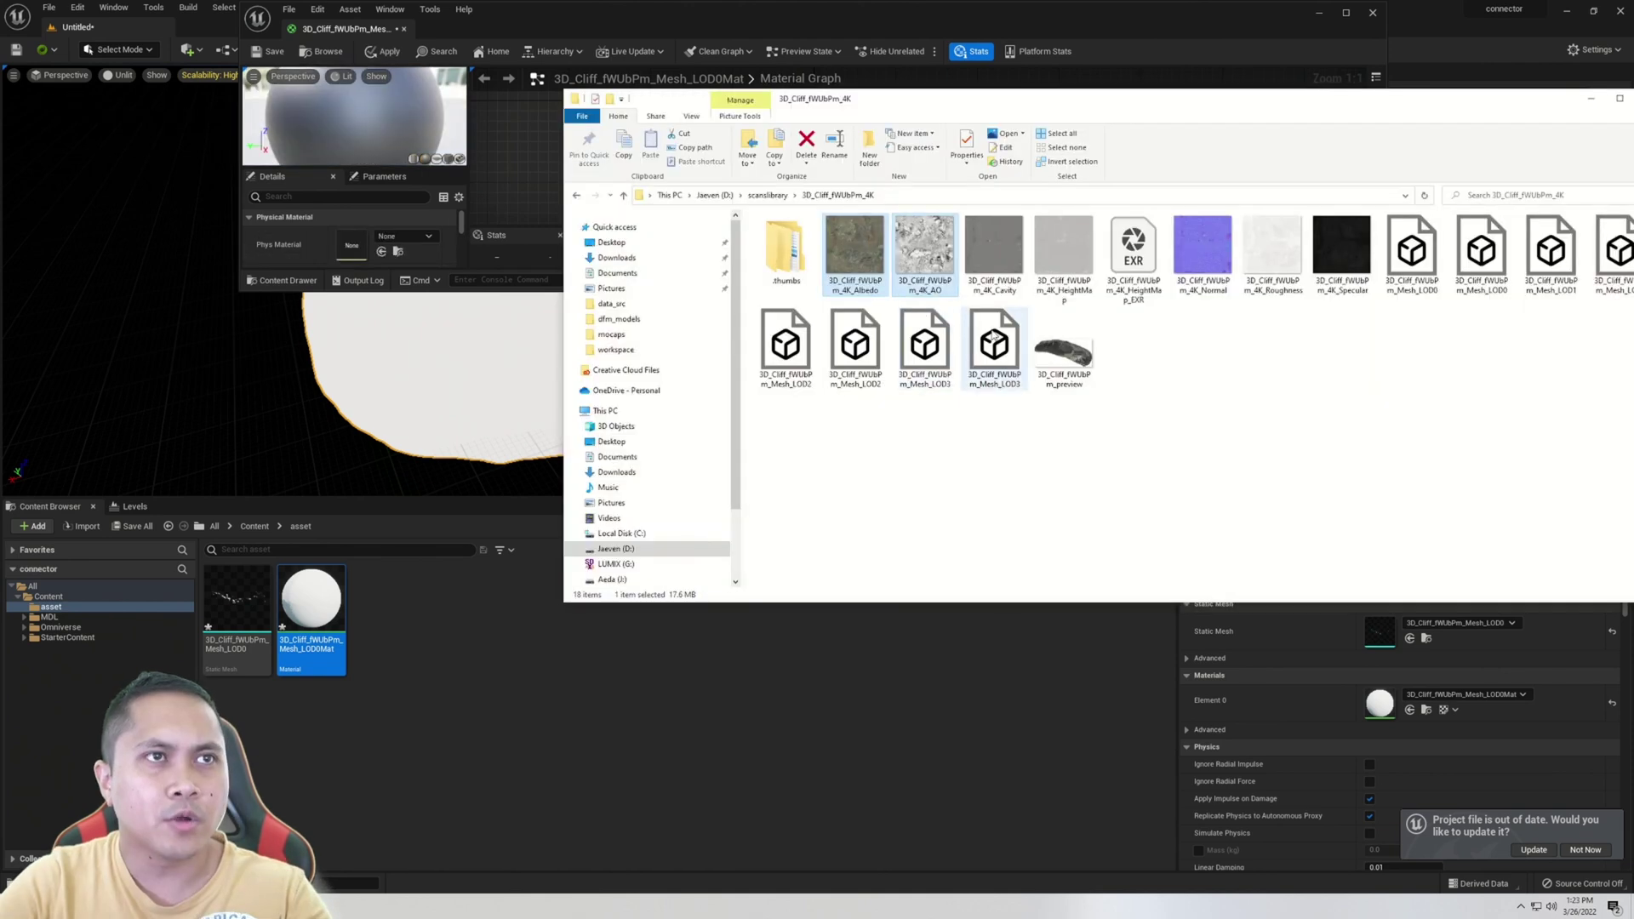
ctrl+click(1202, 276)
ctrl+click(1272, 255)
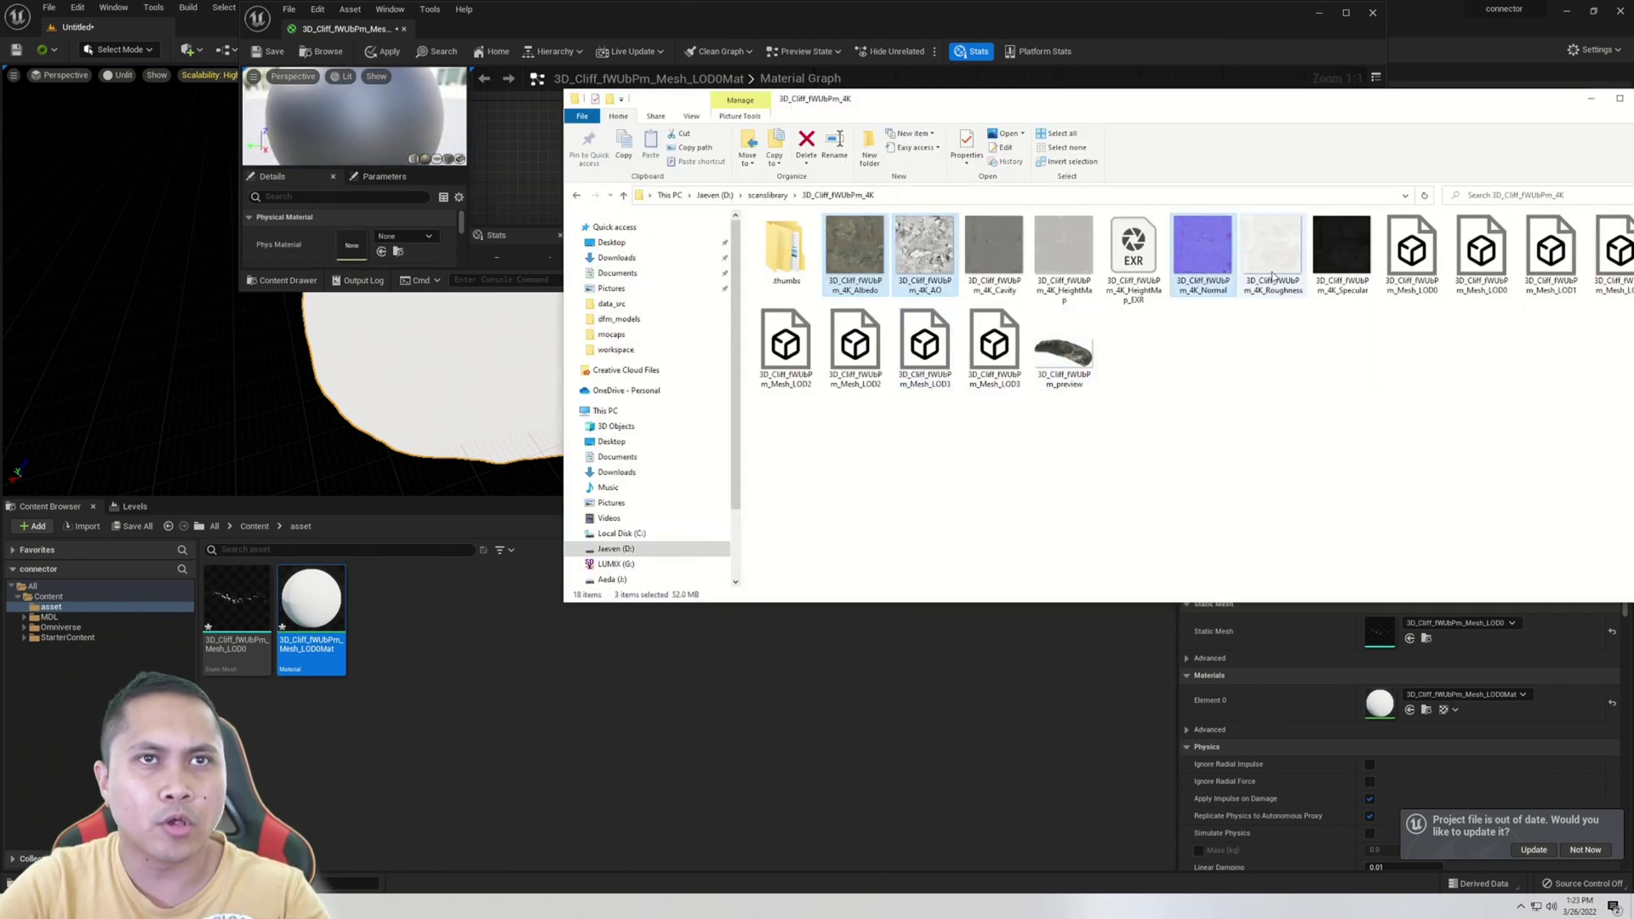
ctrl+click(1344, 264)
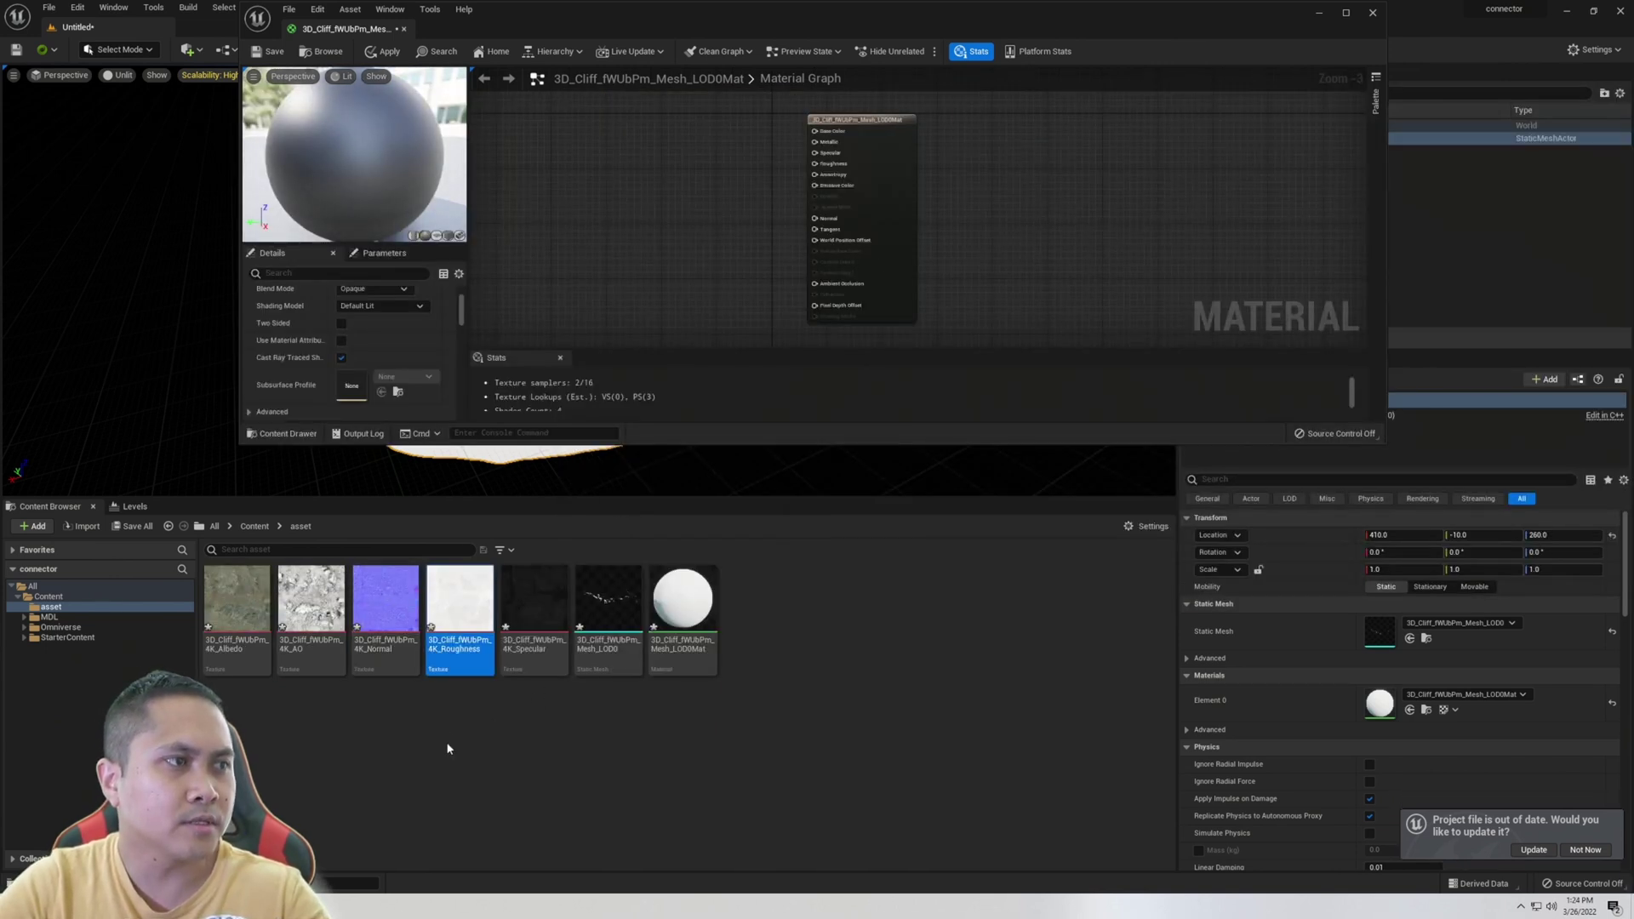
Step: Add the Albedo and AO textures to the material graph, connecting them to Base Color and Ambient Occlusion
click(236, 600)
drag(237, 600, 814, 131)
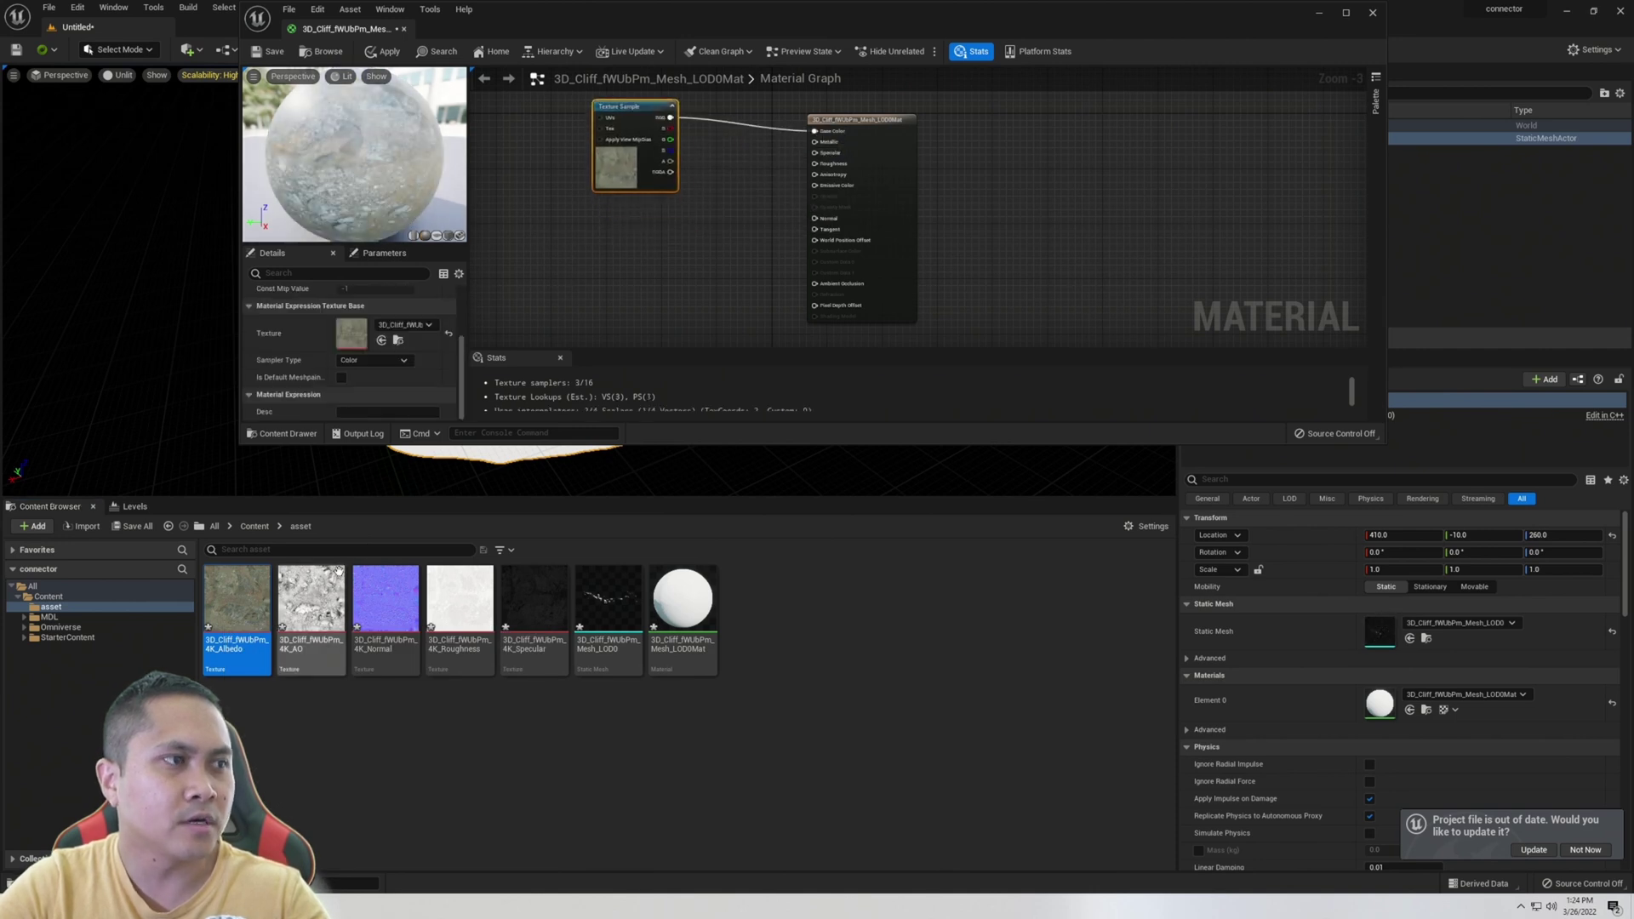
drag(339, 570, 814, 283)
drag(621, 219, 584, 188)
Step: Add the Normal and Roughness textures to the material graph and connect each to its matching material input
drag(386, 600, 823, 221)
drag(628, 315, 602, 288)
right_drag(728, 318, 715, 267)
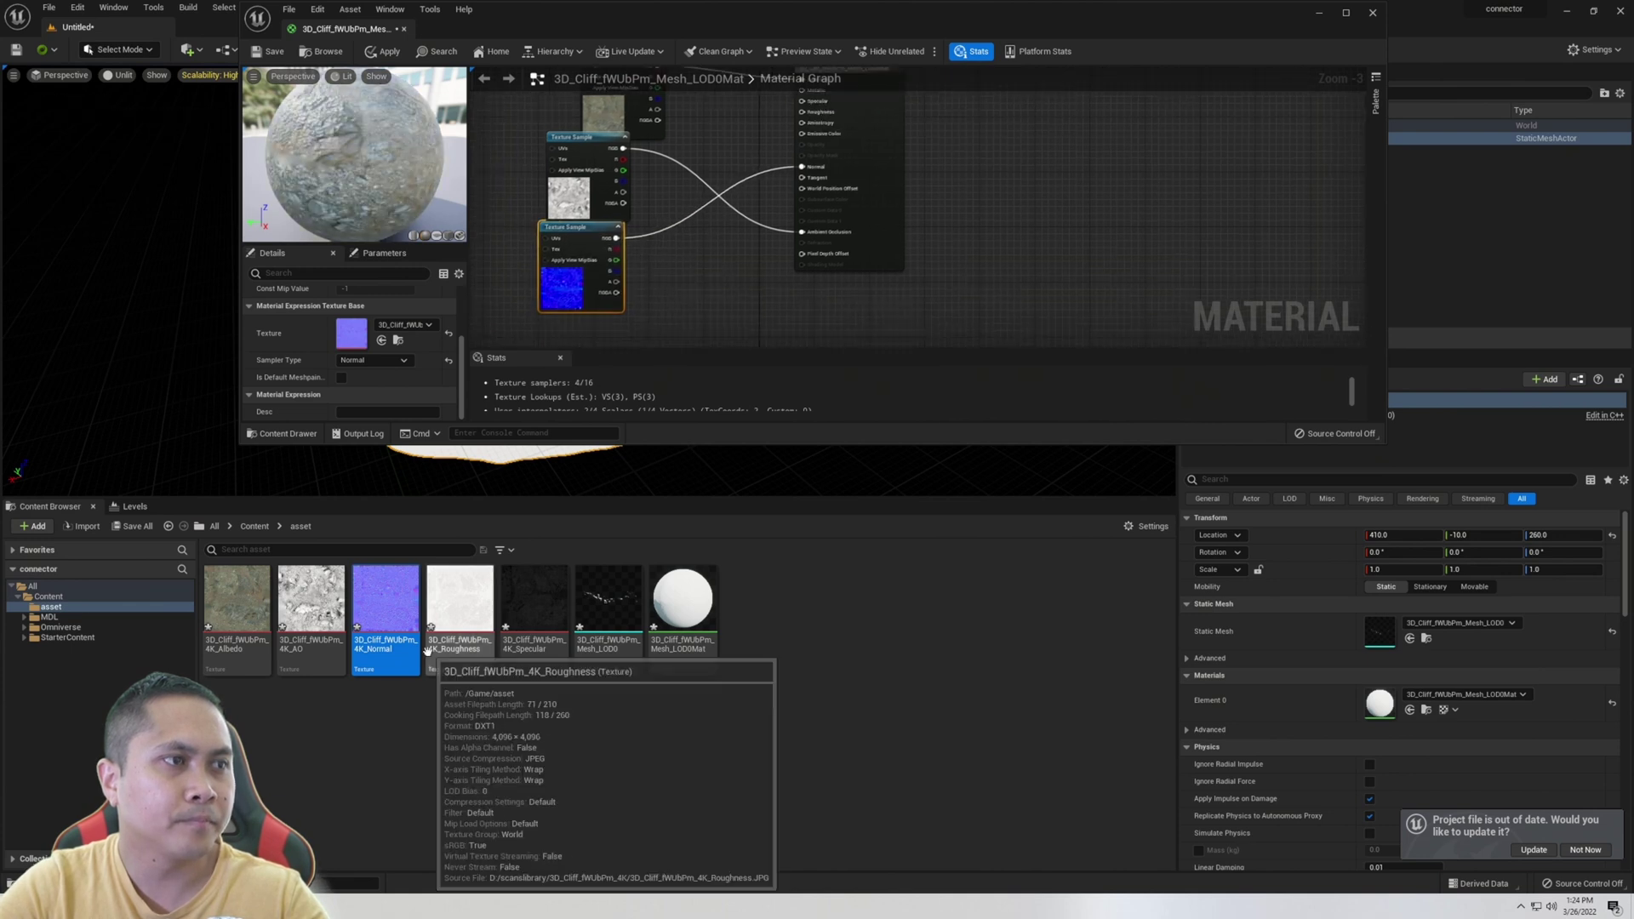
drag(426, 651, 825, 129)
Step: Add the Specular texture, connect it to the Specular input, then save the material and close its editor
scroll(692, 125, down, 2)
drag(537, 600, 764, 126)
click(263, 51)
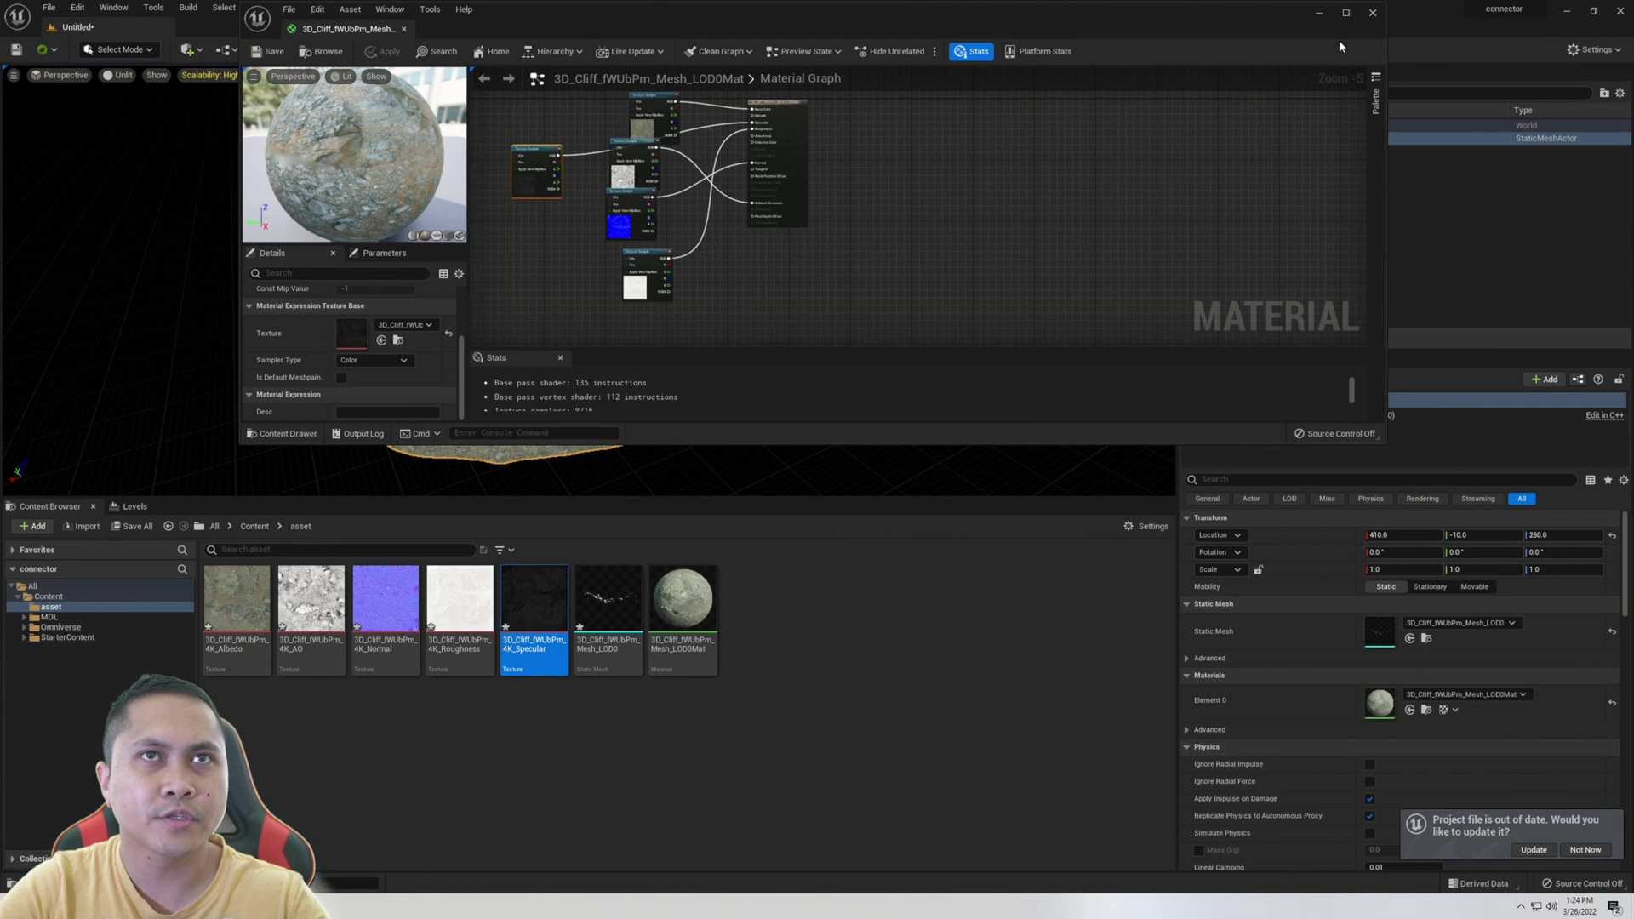
click(1372, 13)
Step: Examine the cliff mesh's triangle density with the Triangles Nanite visualization
mouse_move(992, 366)
right_down()
mouse_move(1043, 364)
mouse_move(936, 374)
mouse_move(961, 406)
mouse_move(991, 375)
right_up()
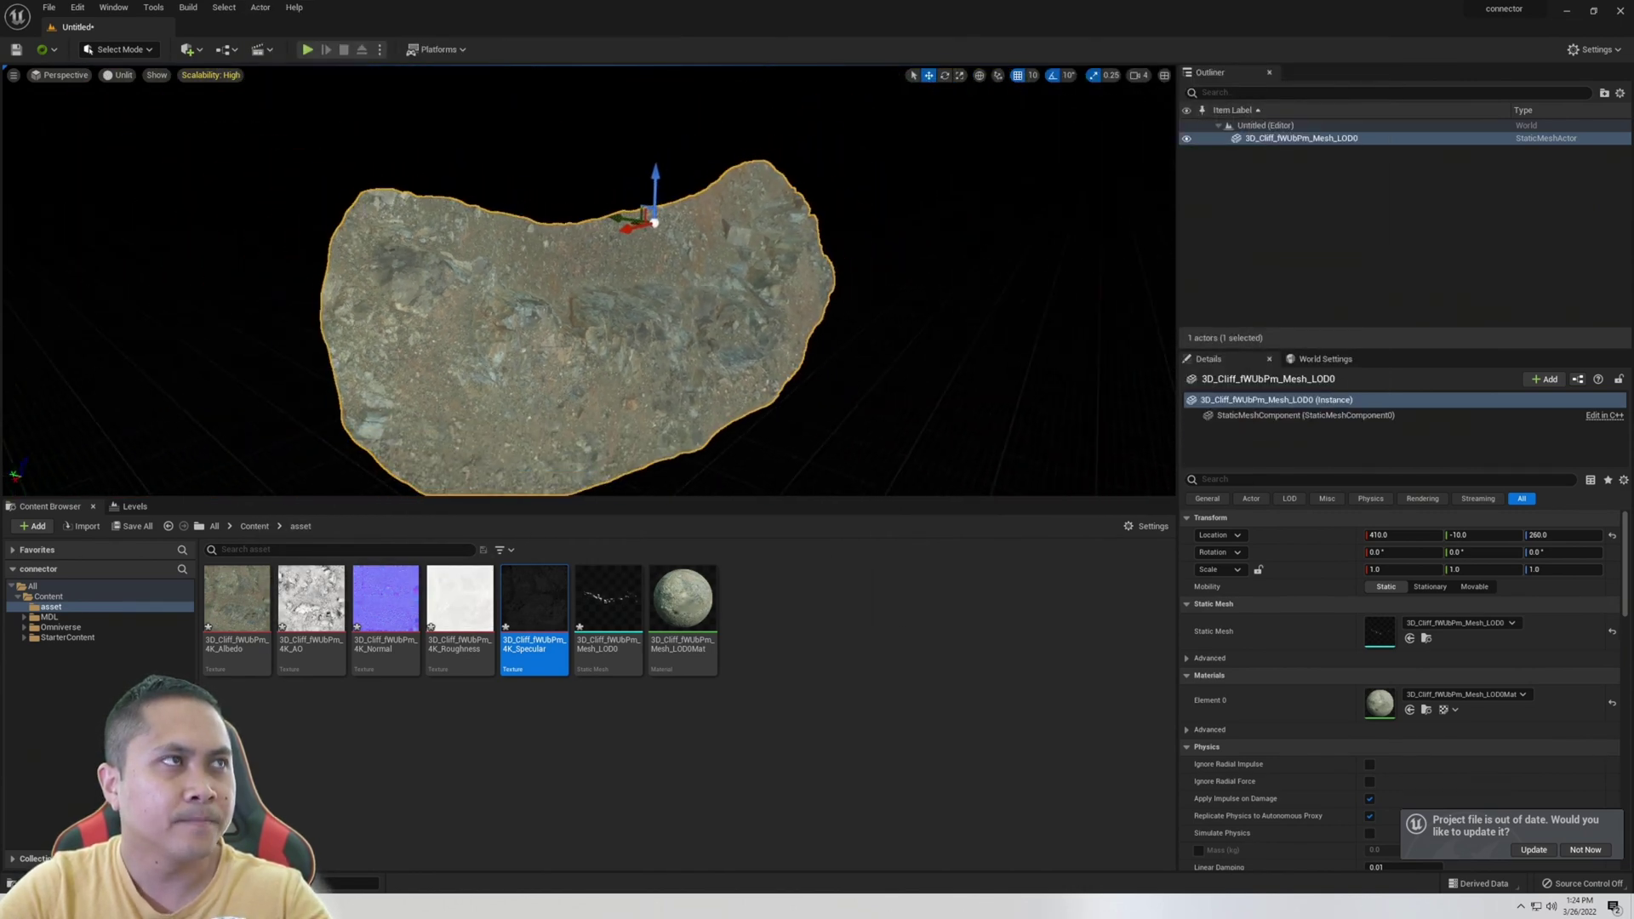
click(118, 75)
mouse_move(179, 264)
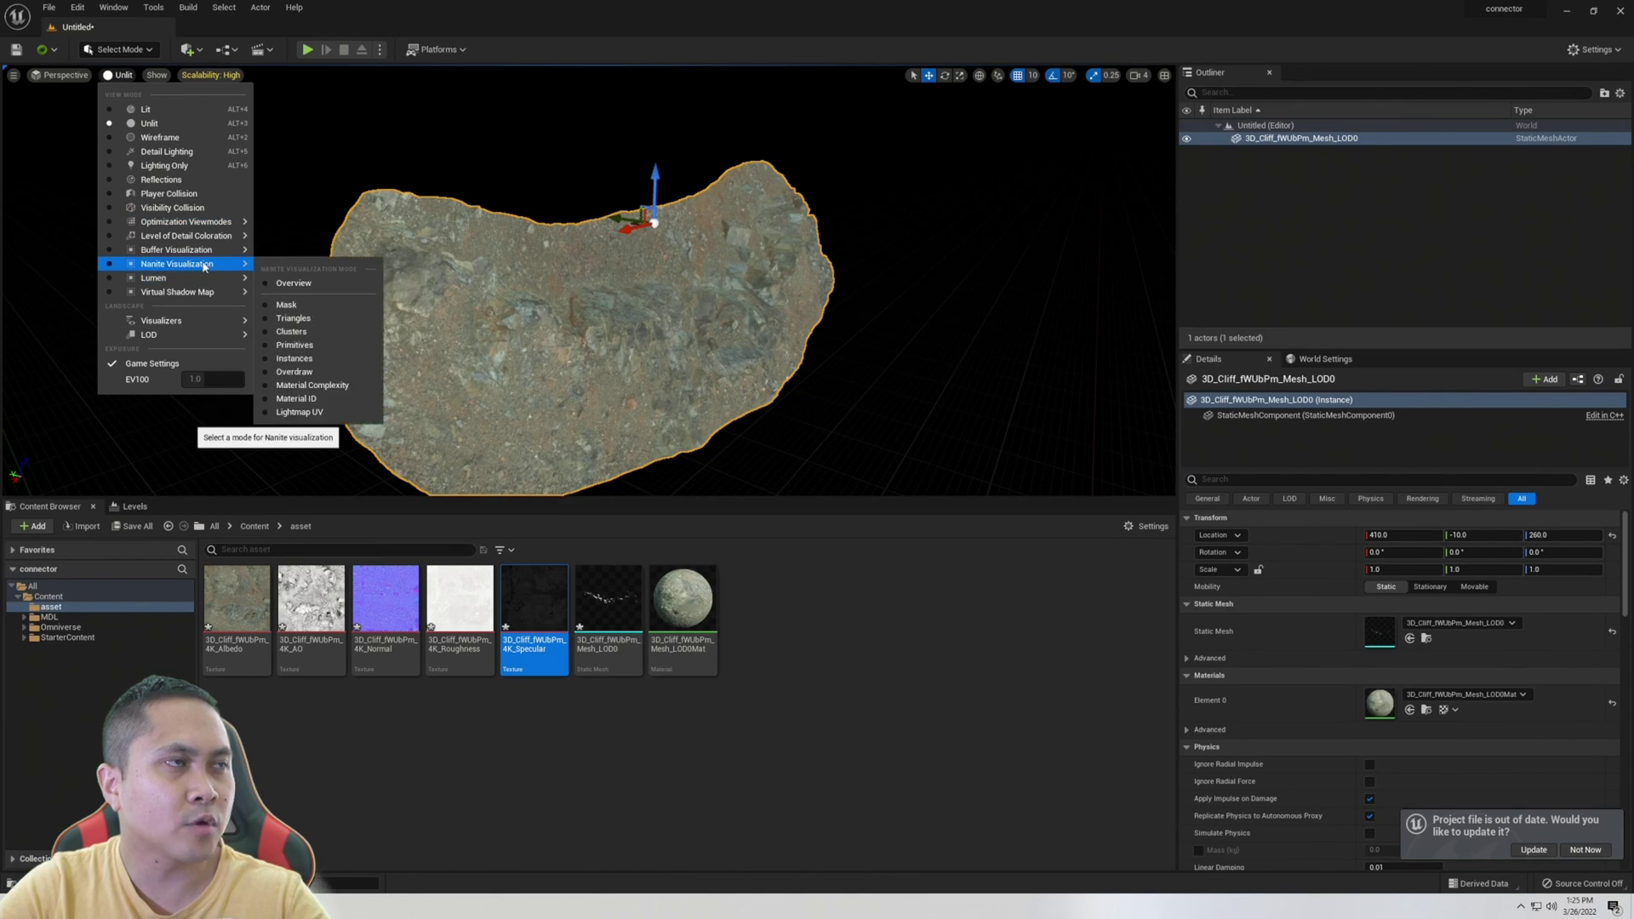
click(327, 321)
alt+drag(755, 281, 962, 297)
right_drag(579, 296, 561, 303)
Step: Check the cliff mesh in Lit view and return the viewport to Unlit shading
click(127, 75)
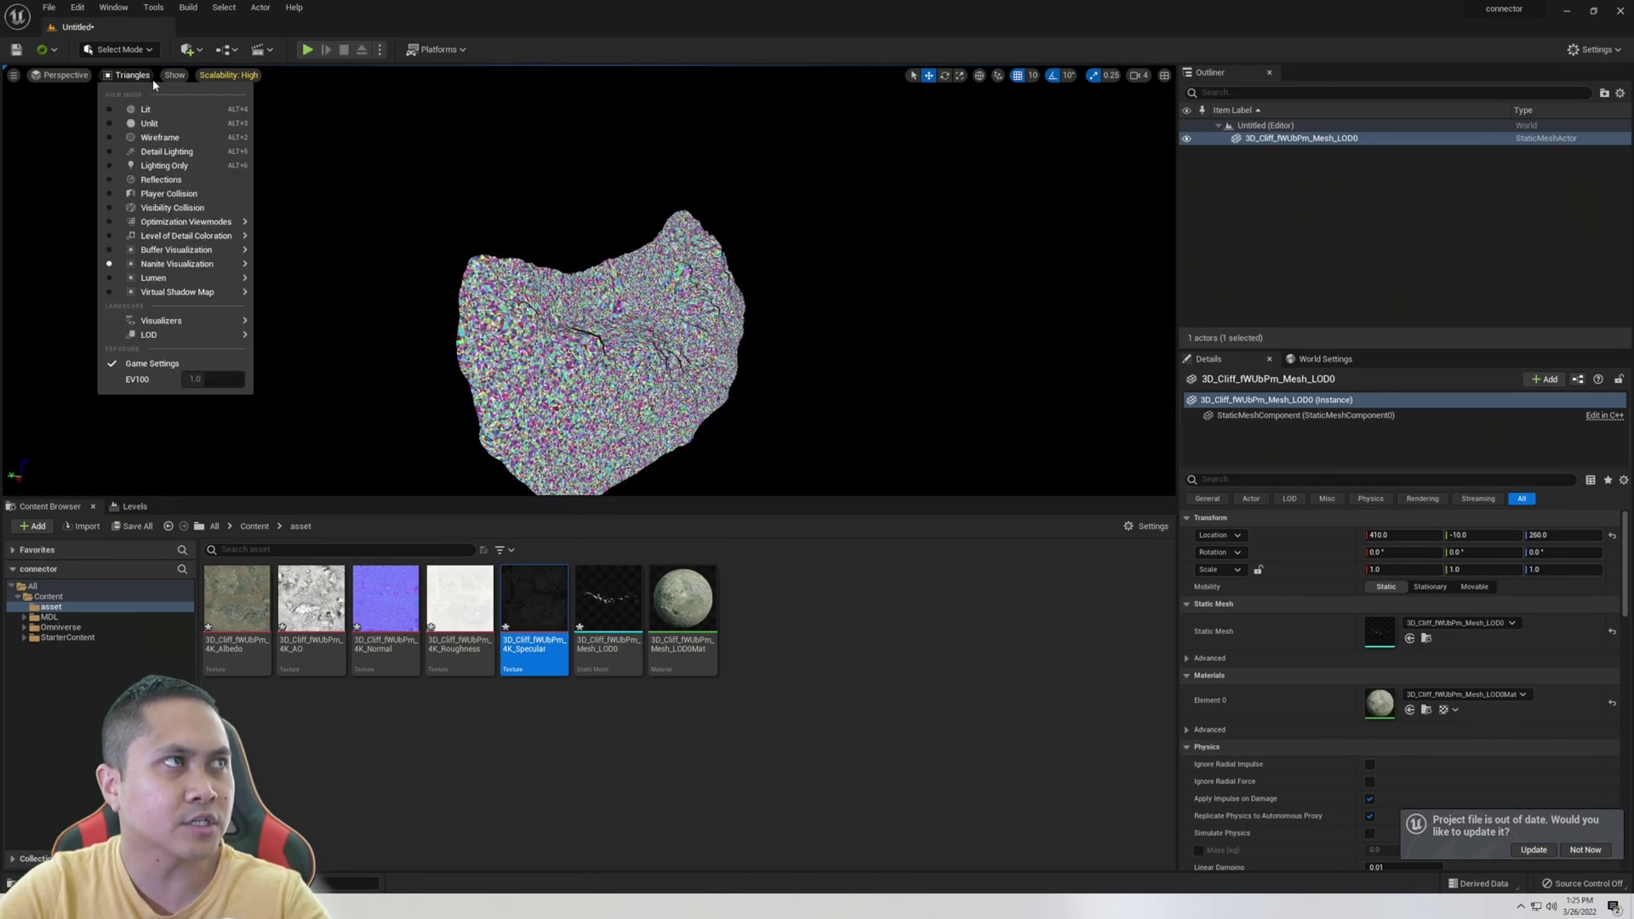
click(164, 111)
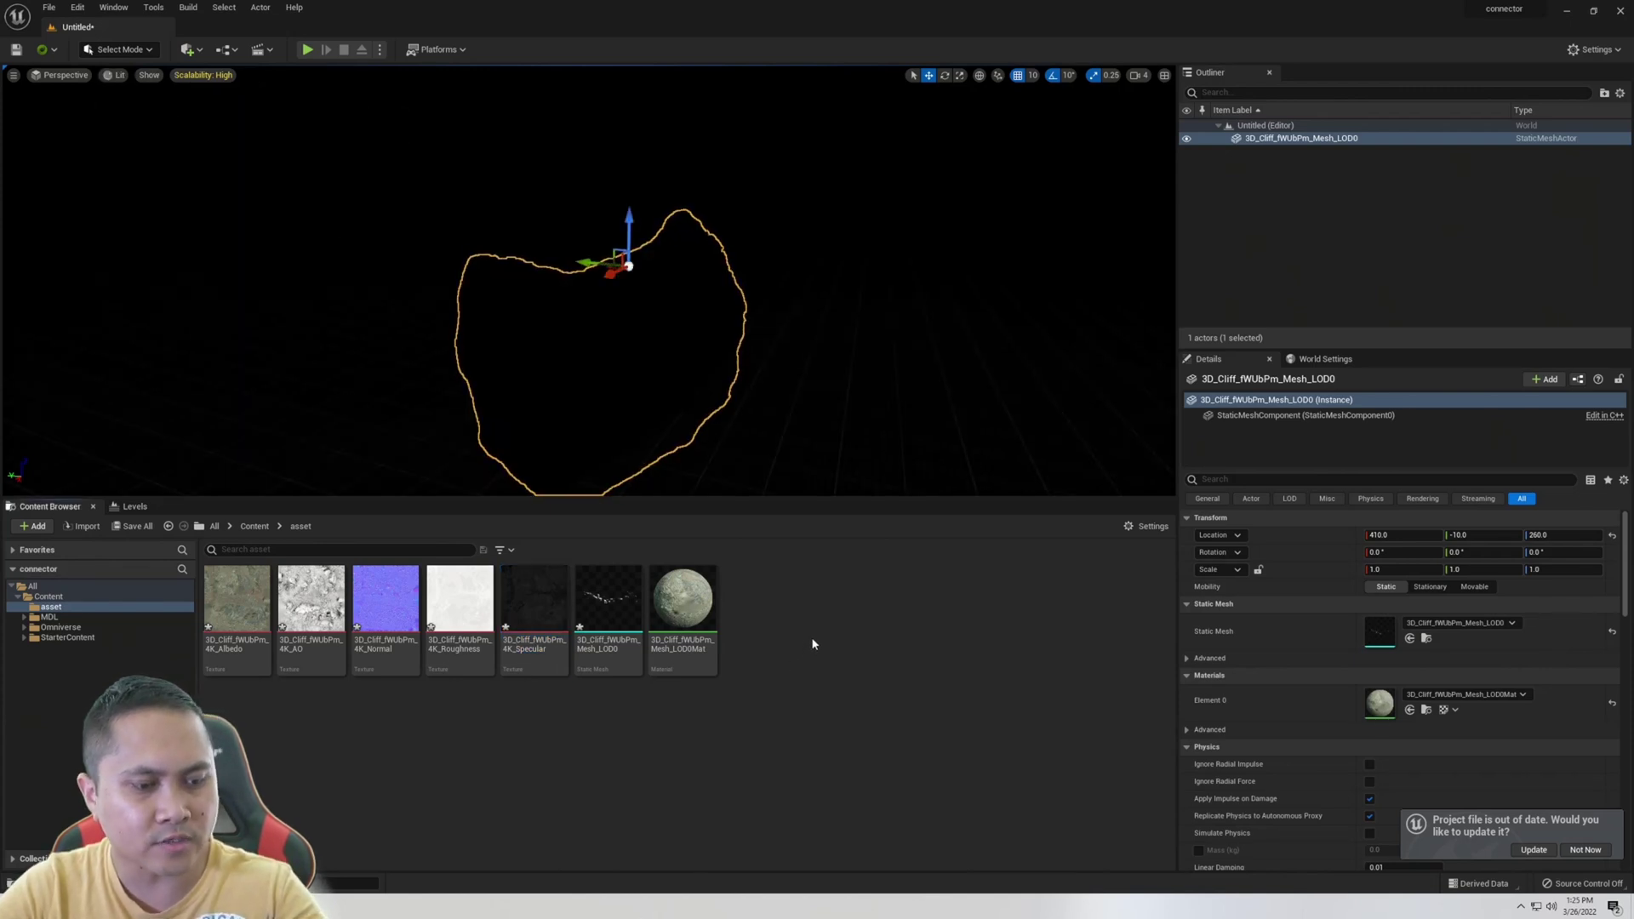
mouse_move(722, 350)
right_down()
mouse_move(779, 366)
mouse_move(732, 361)
right_up()
click(118, 76)
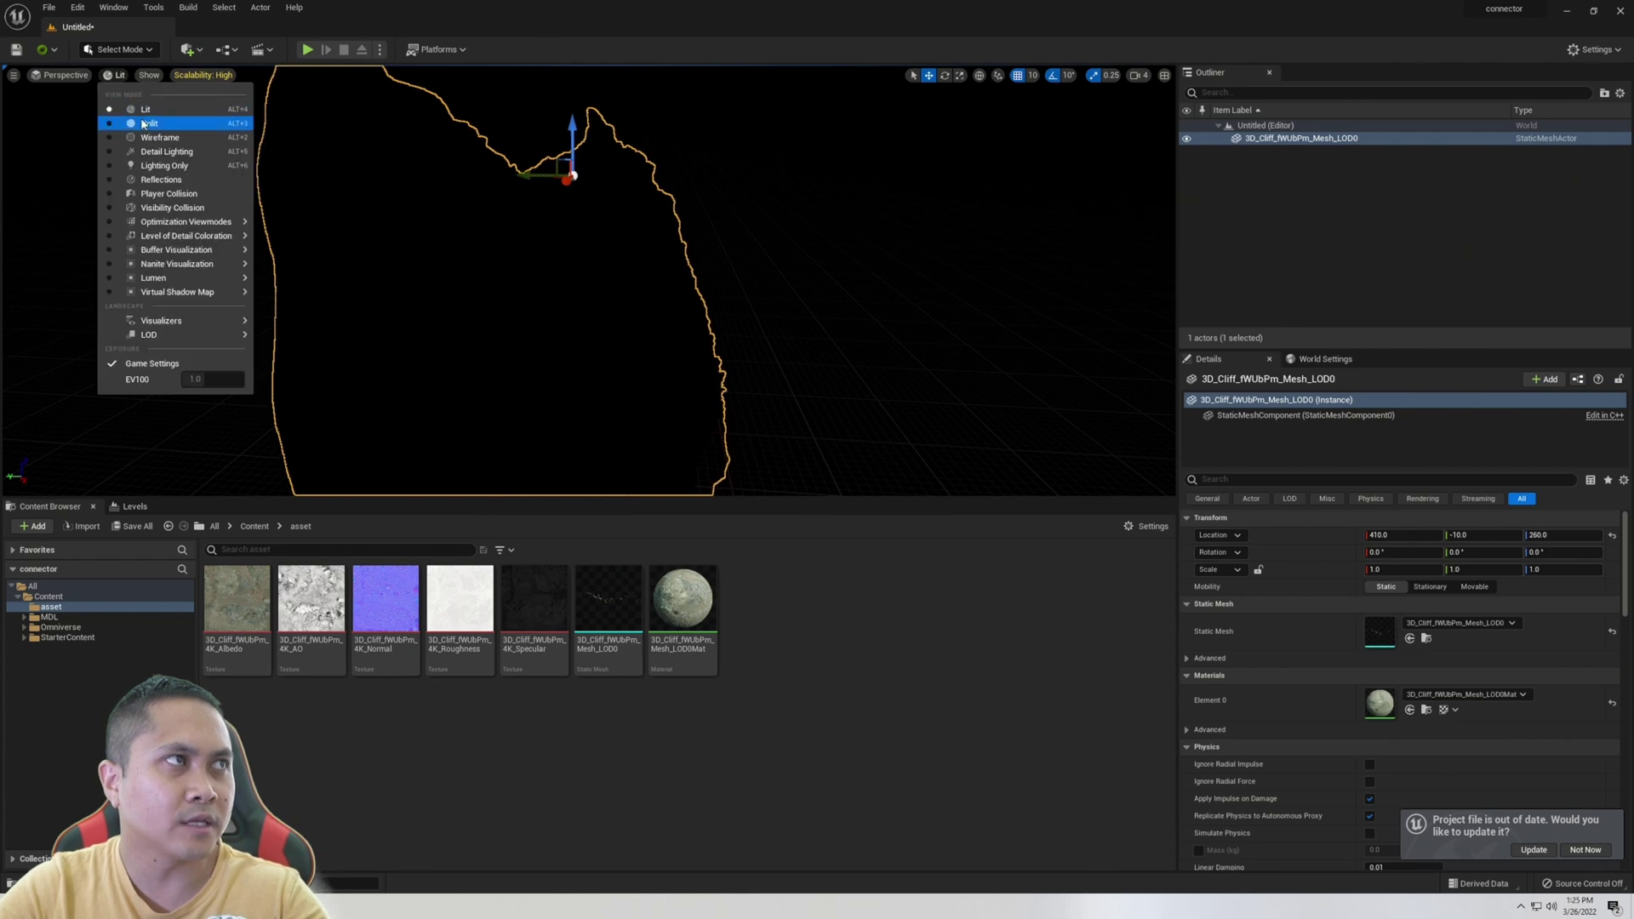
click(150, 124)
mouse_move(425, 255)
right_down()
mouse_move(383, 255)
mouse_move(425, 260)
right_up()
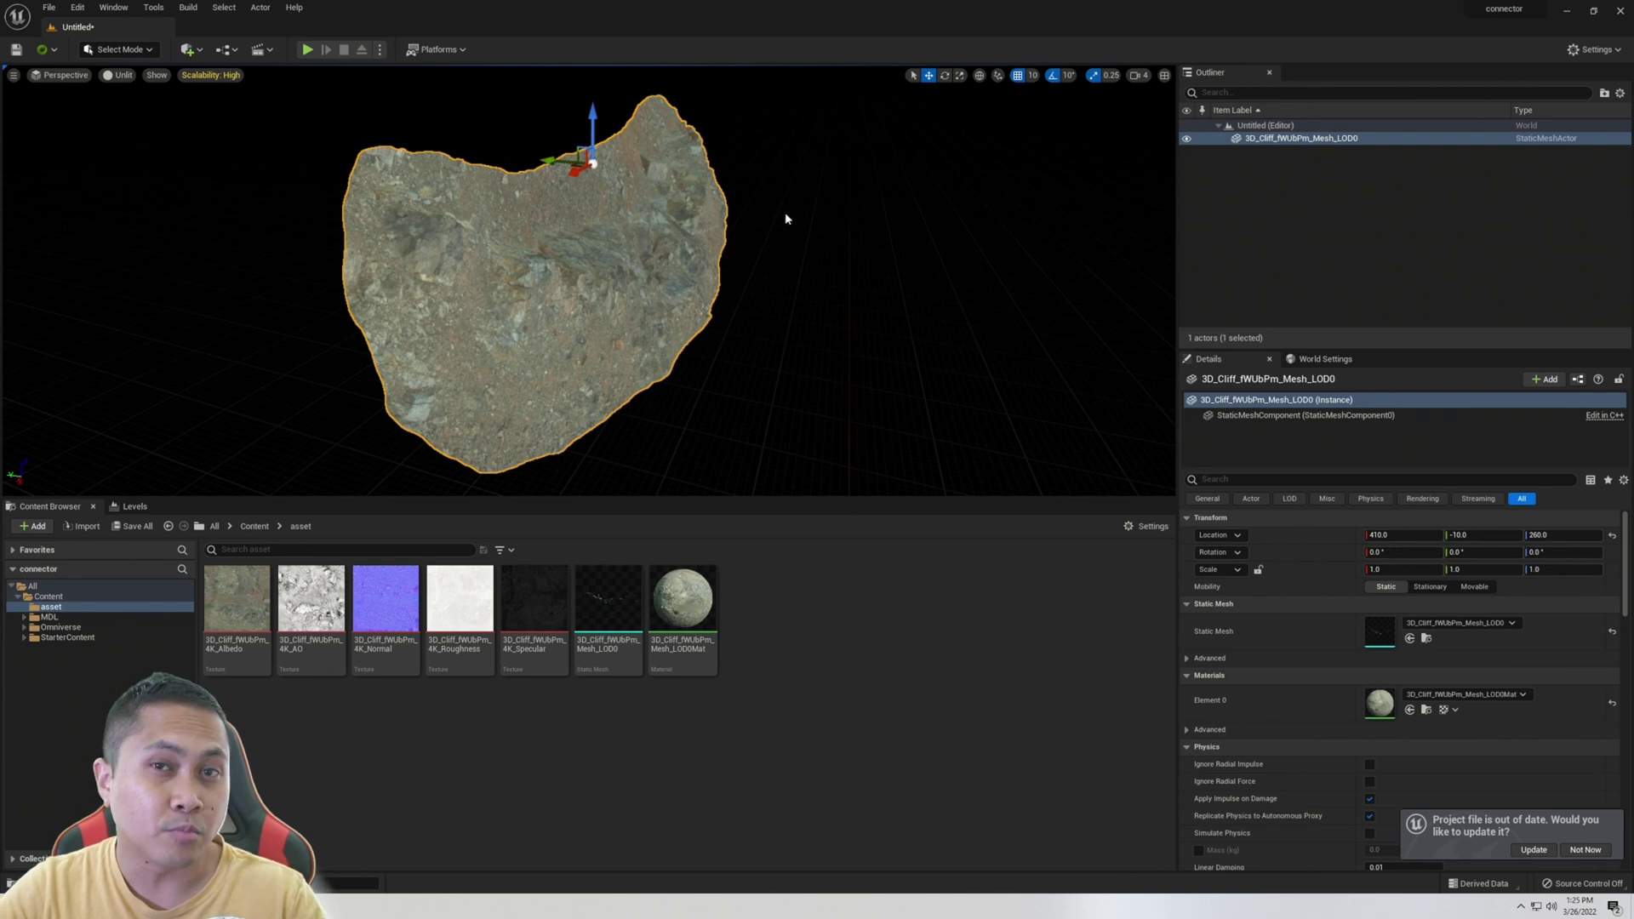
Step: Start the Omniverse export of the level with Export Nanite high-poly detailed mesh enabled
click(53, 49)
click(93, 112)
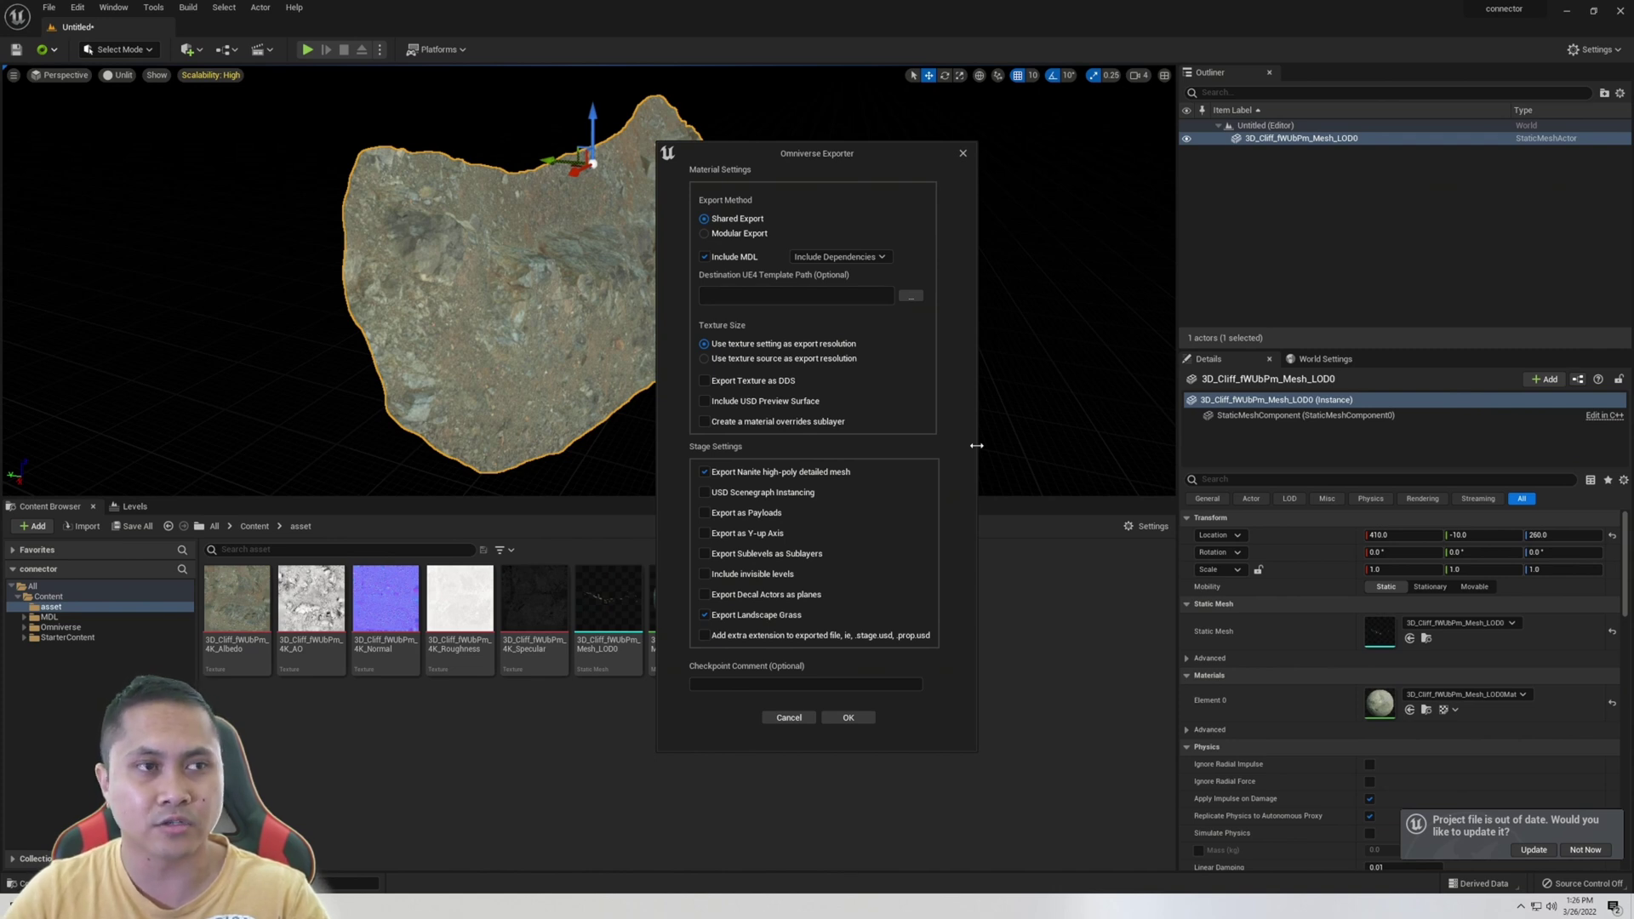
click(848, 717)
Step: Save the export as connector in the desert folder inside the personal Users folder on the localhost Nucleus server
double_click(691, 321)
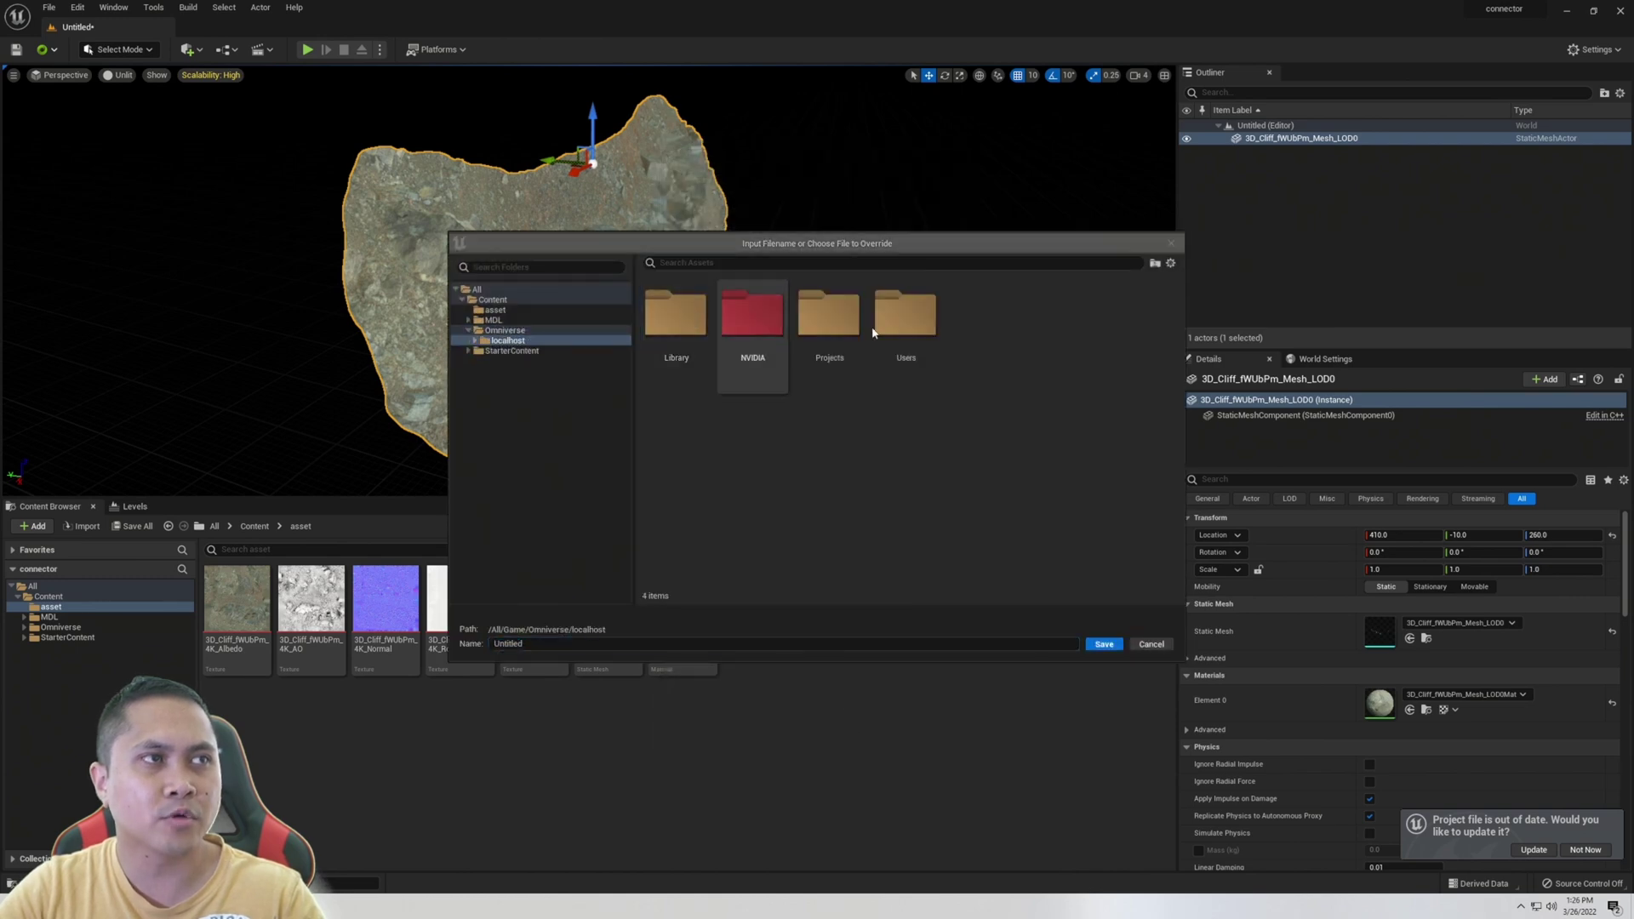
double_click(904, 323)
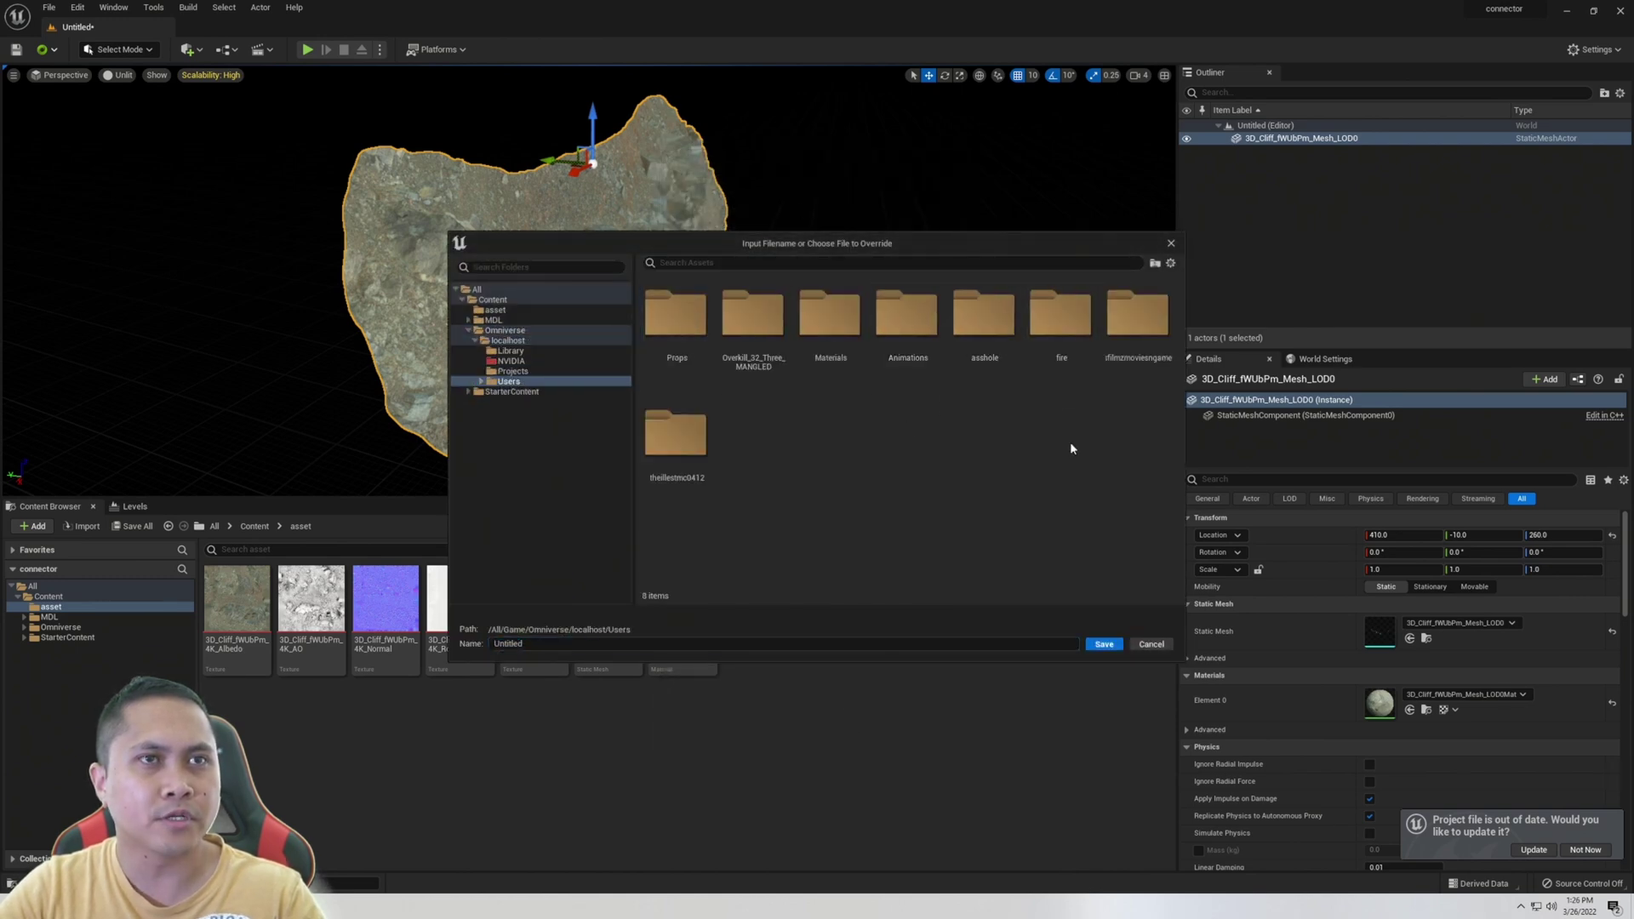
double_click(675, 432)
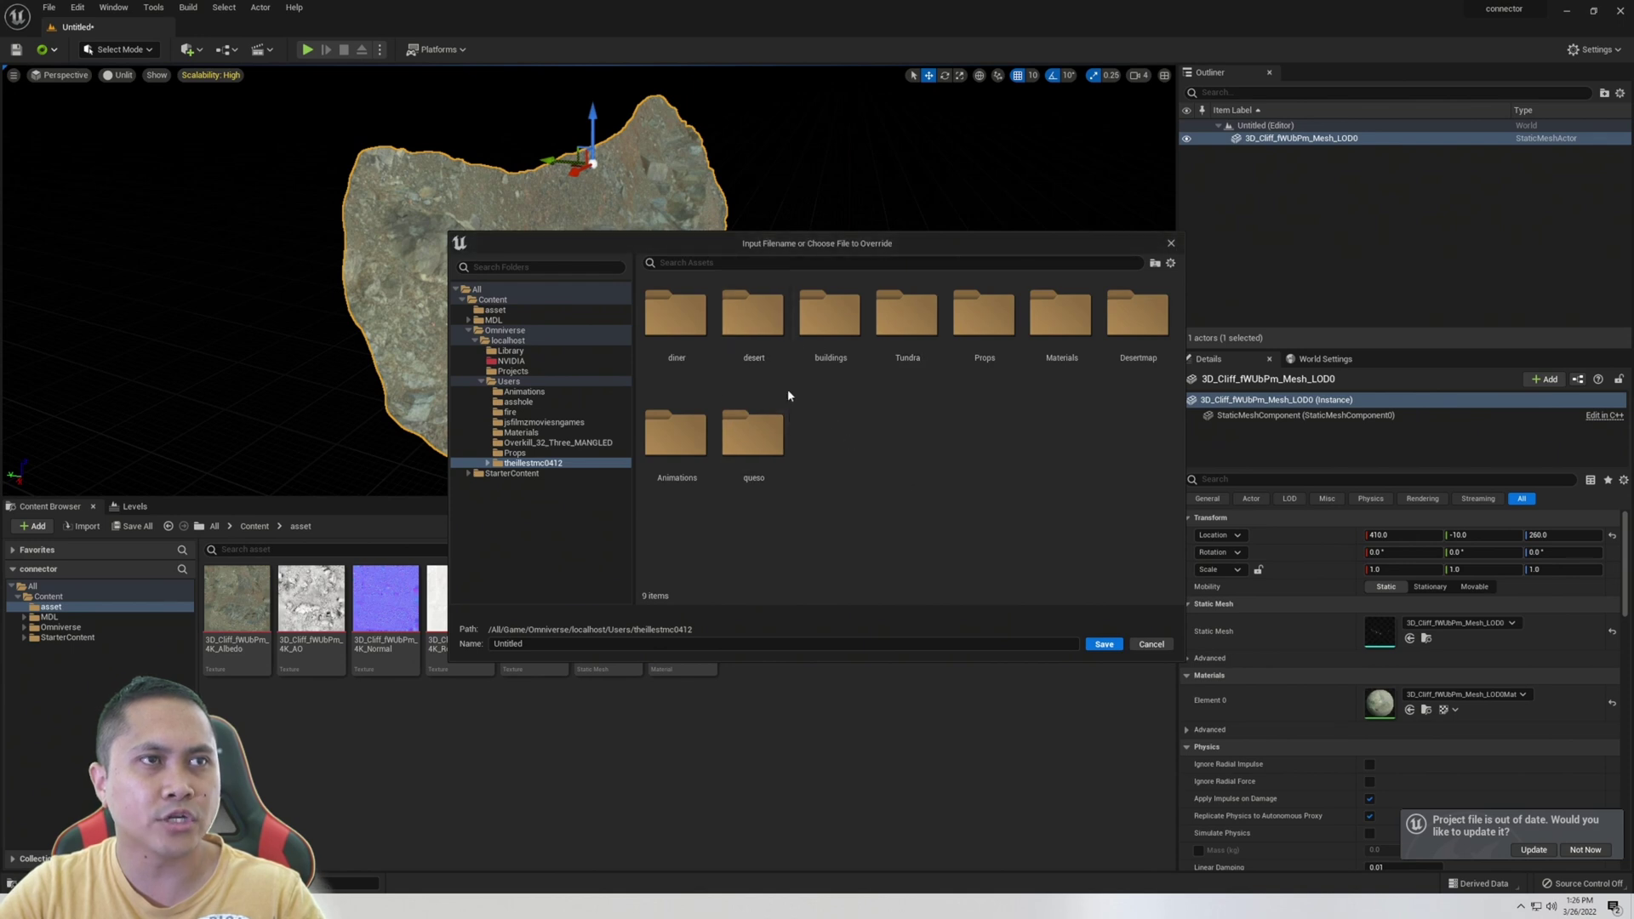
double_click(754, 316)
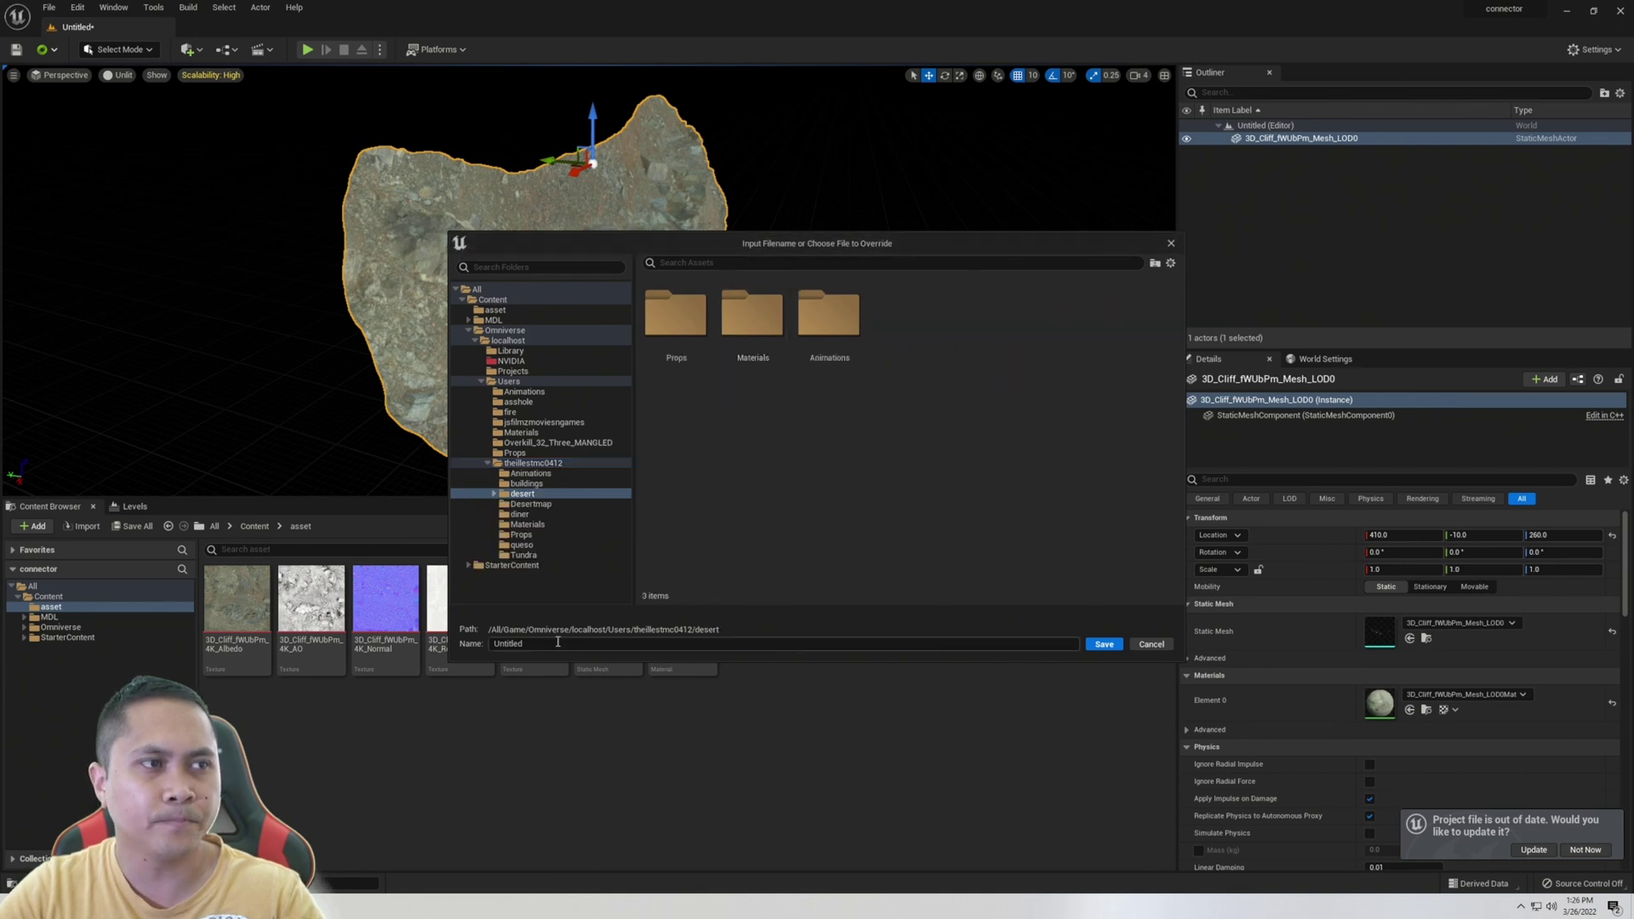
double_click(557, 643)
text(connector)
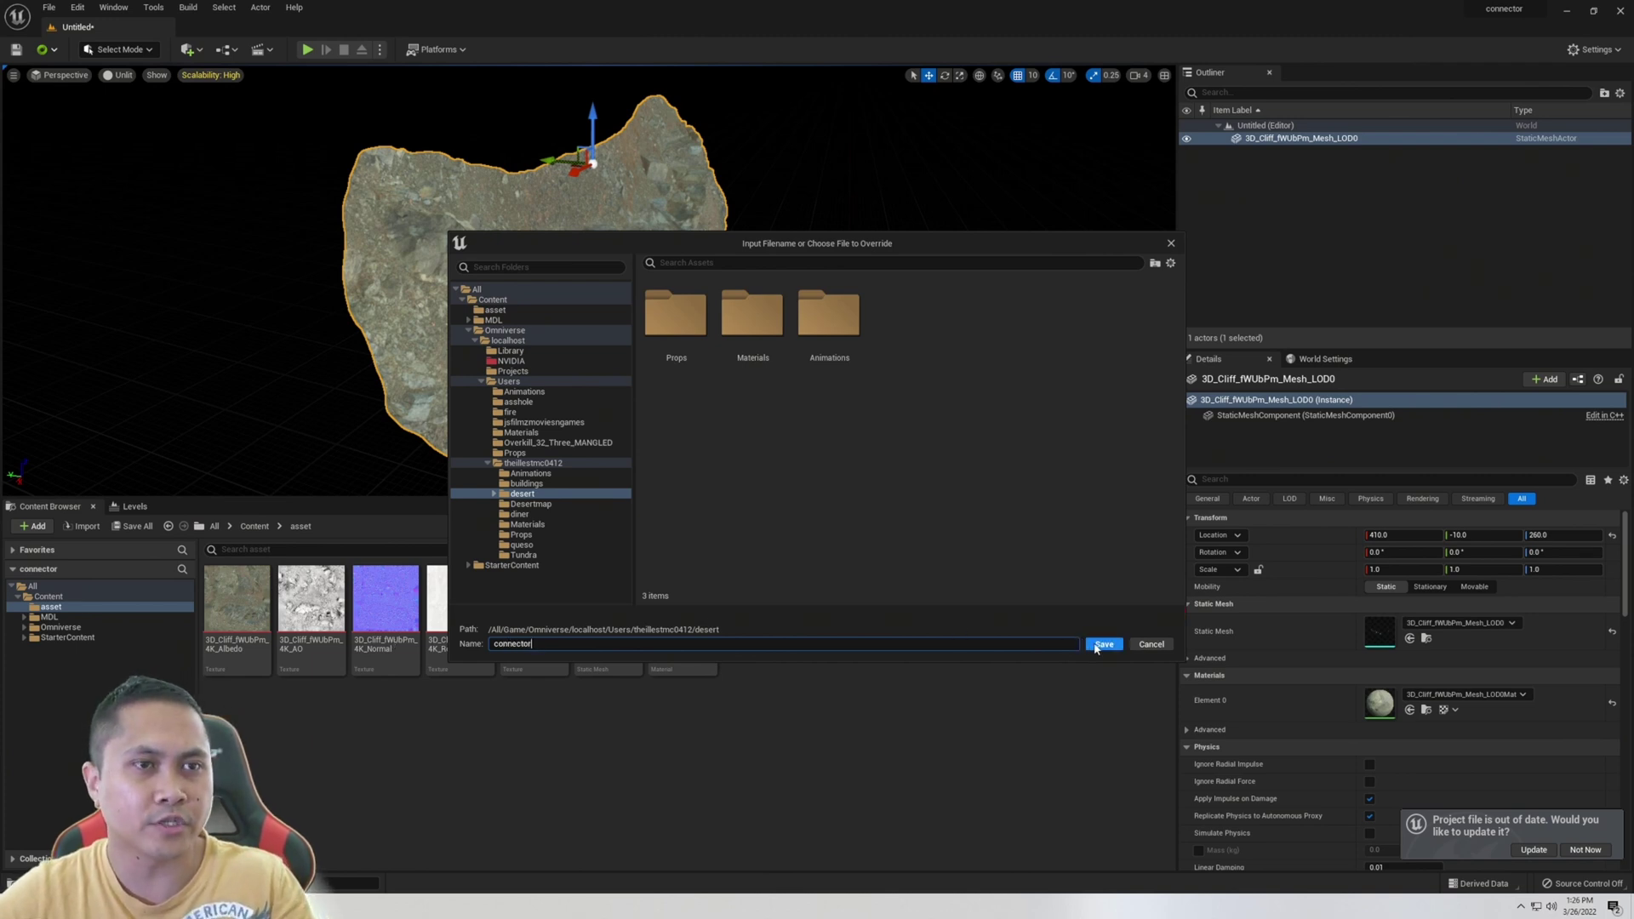
click(1098, 643)
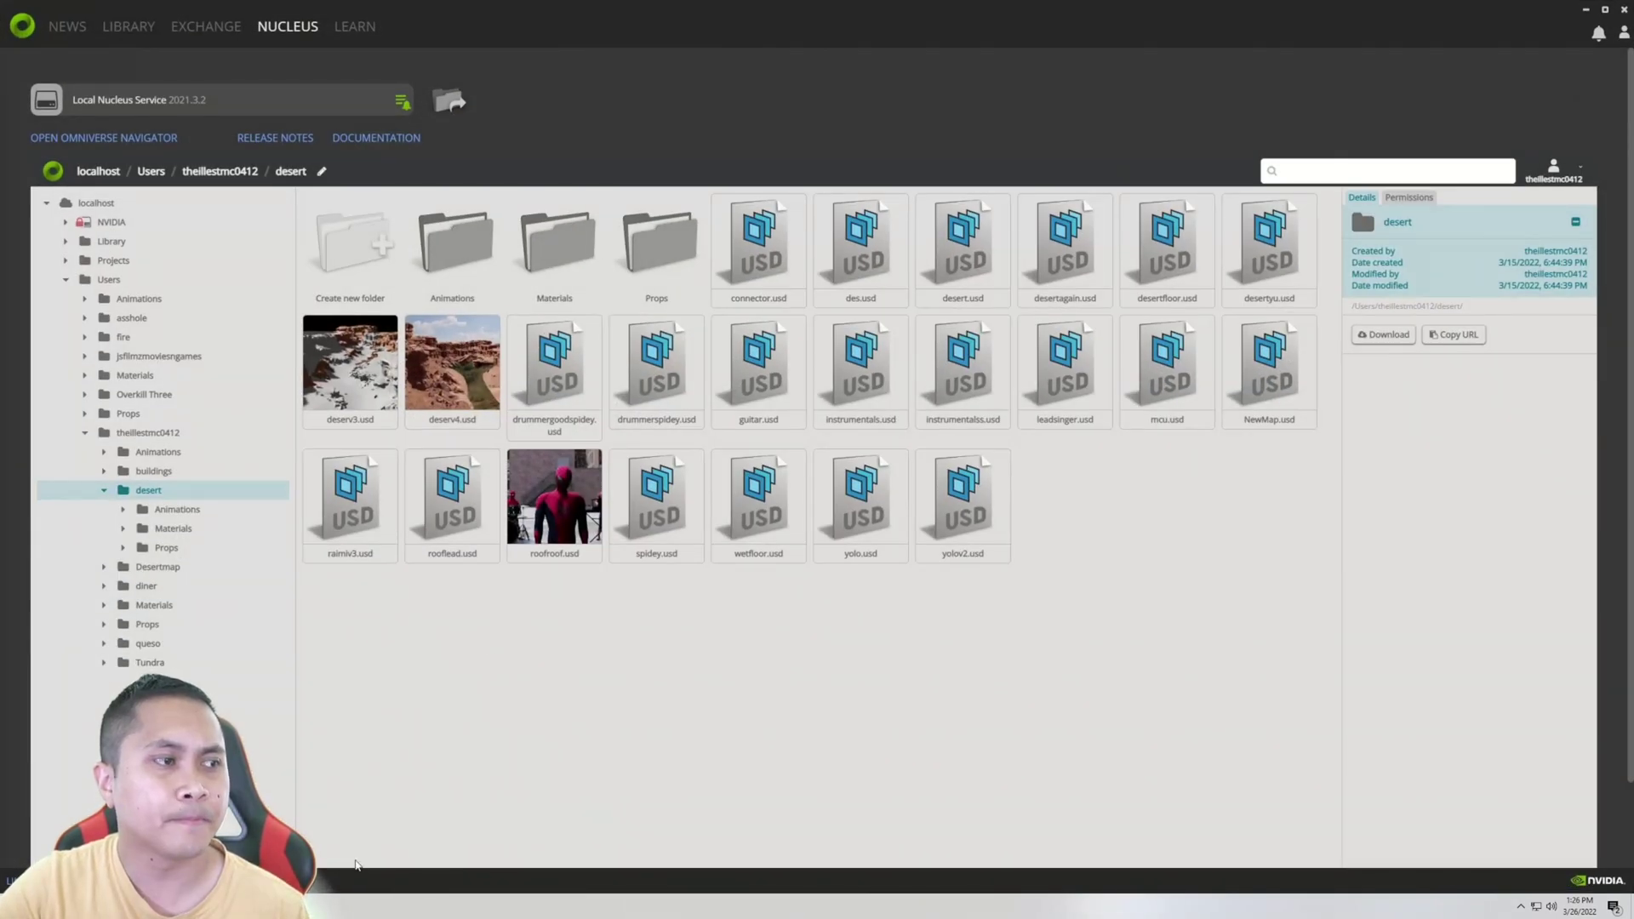
Step: Launch Machinima from the Omniverse Launcher library and maximize its window
click(129, 27)
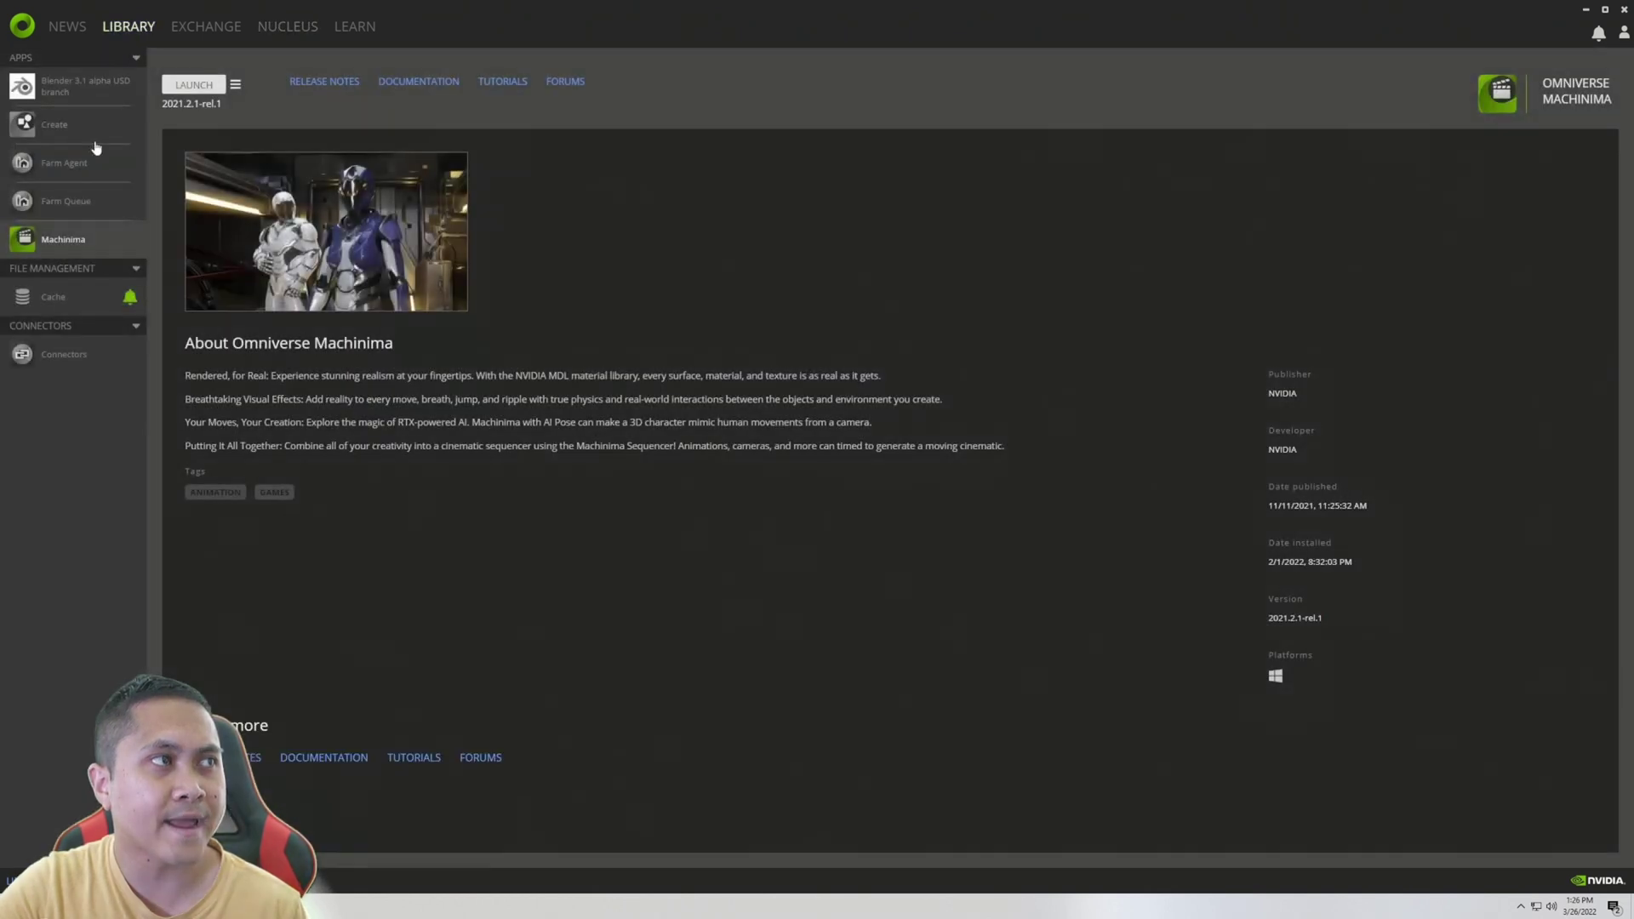
click(191, 90)
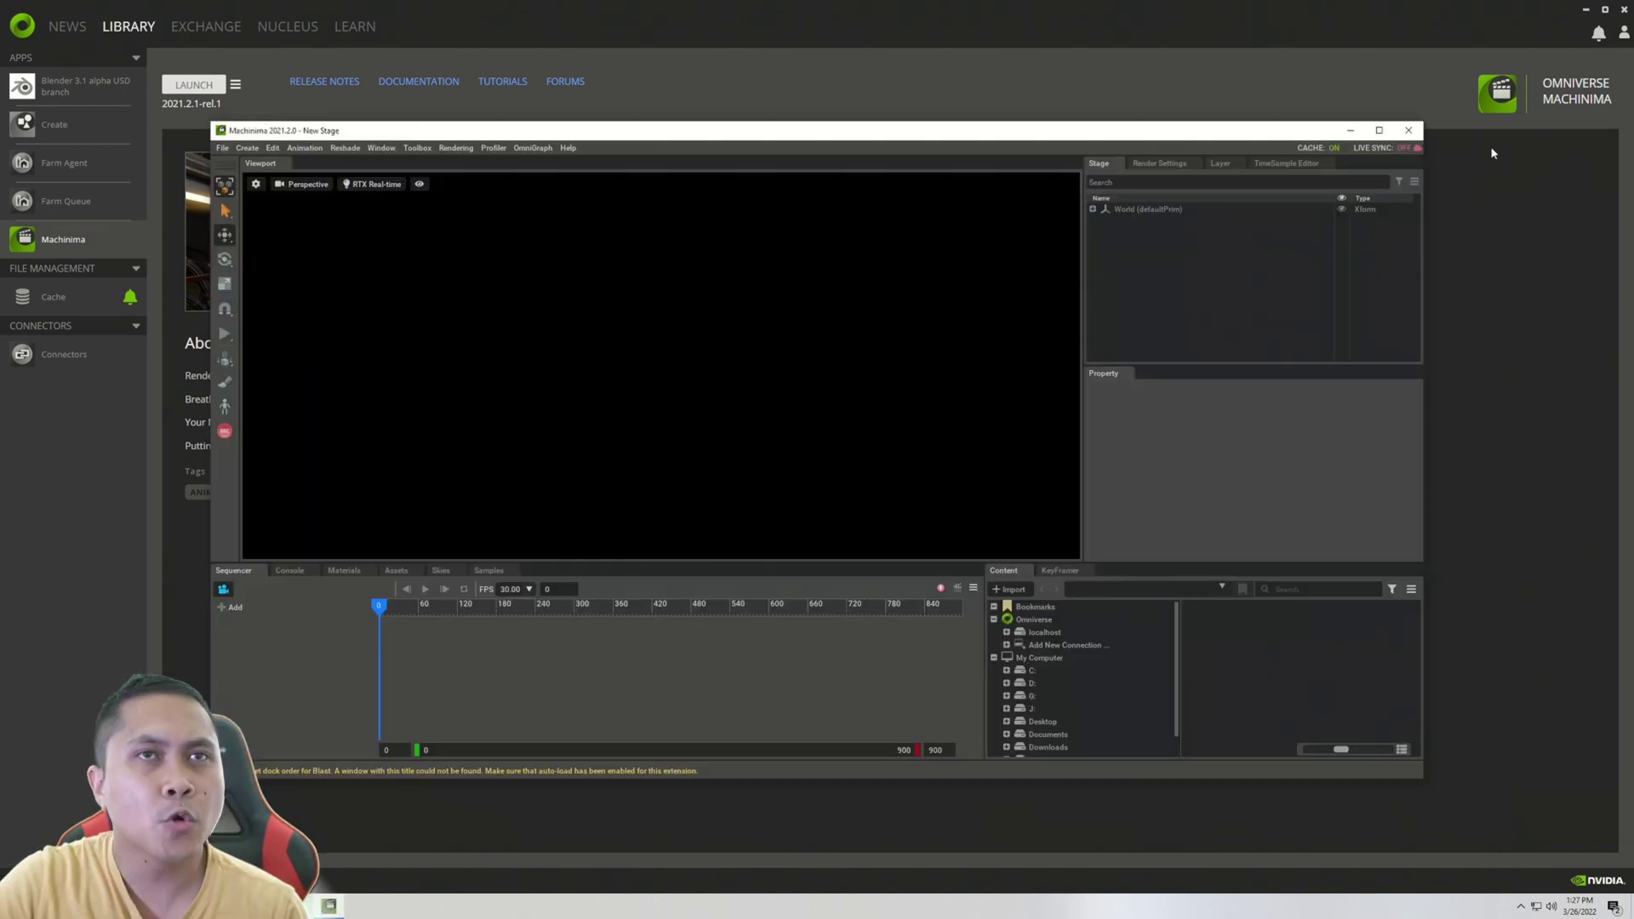
click(1378, 130)
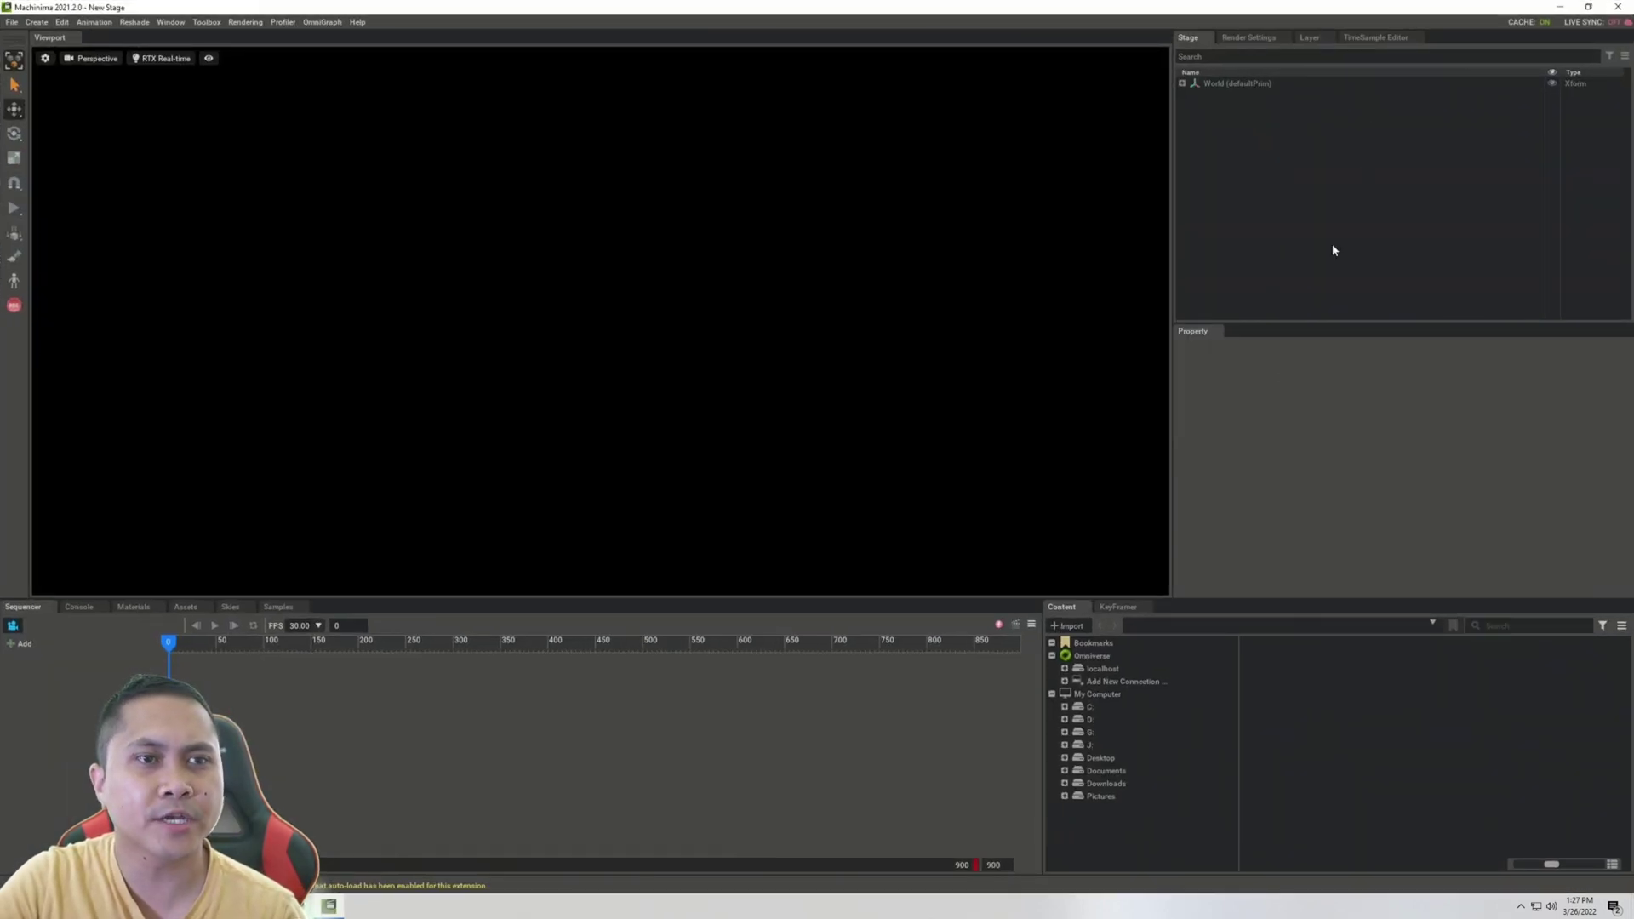
Step: Browse localhost to the desert folder in the personal Users folder and place connector.usd in the viewport
click(1095, 667)
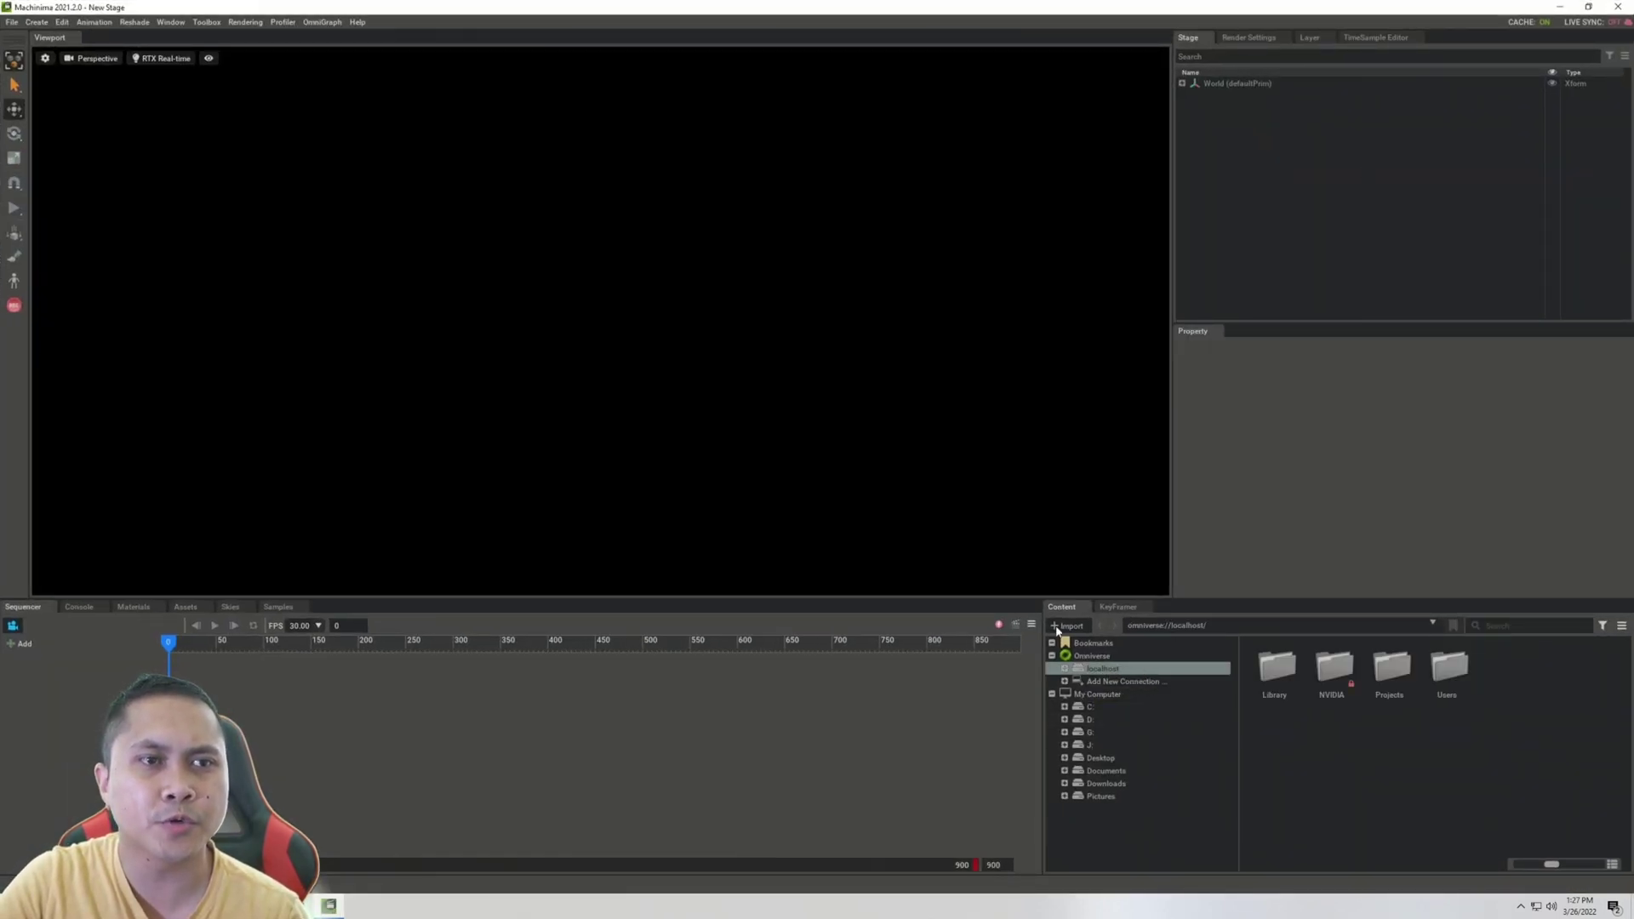
double_click(1448, 671)
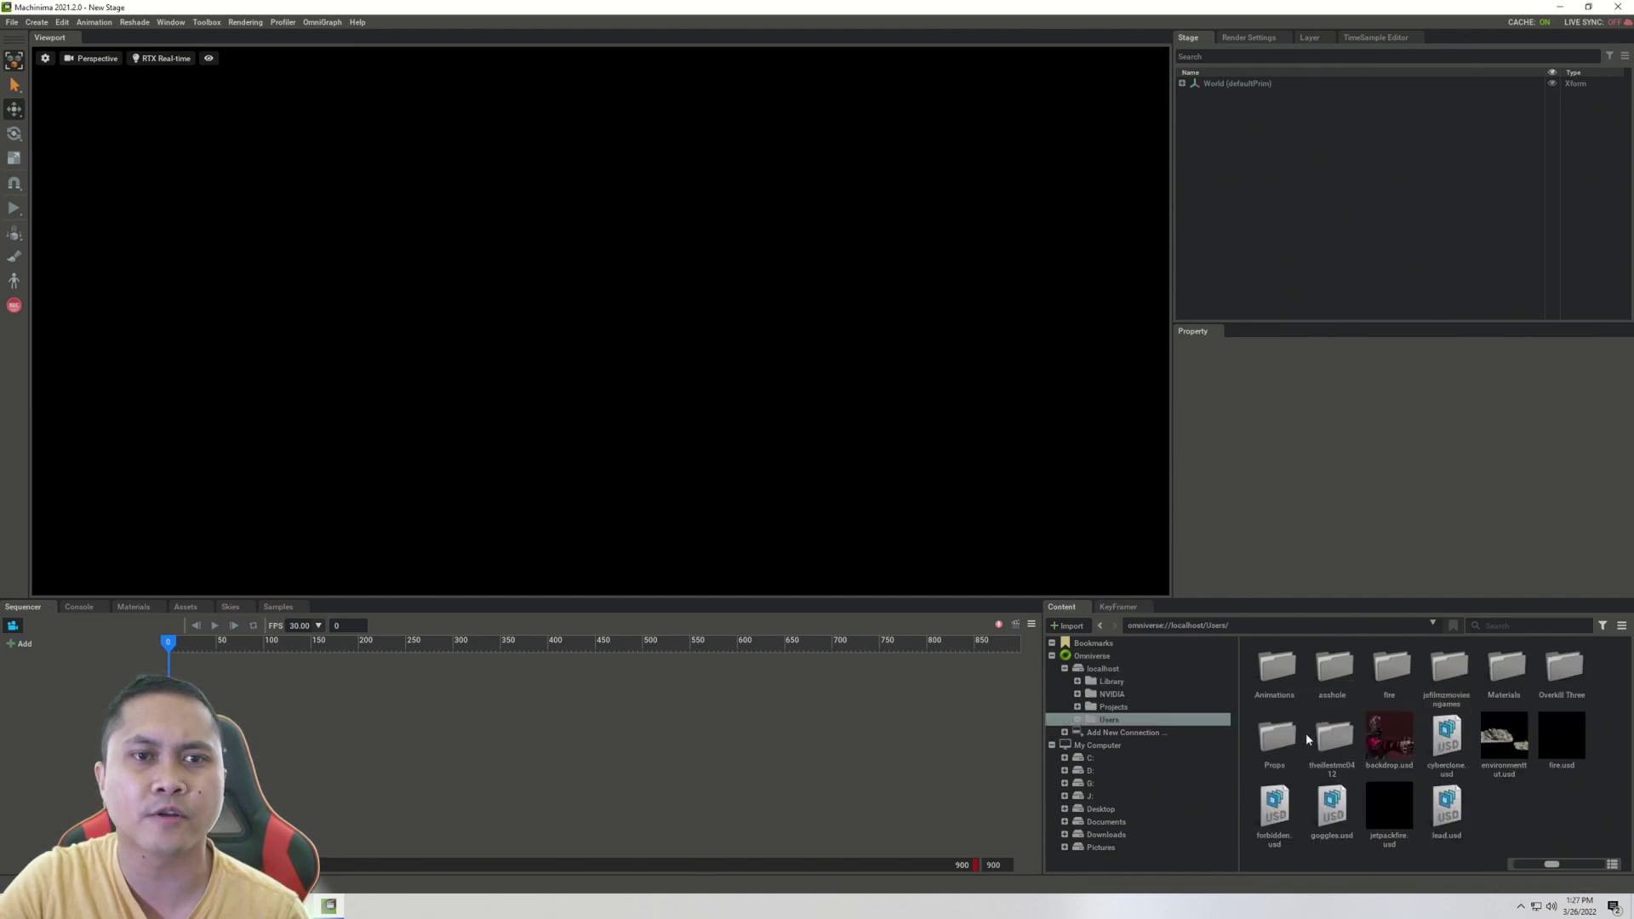
double_click(1336, 742)
double_click(1387, 674)
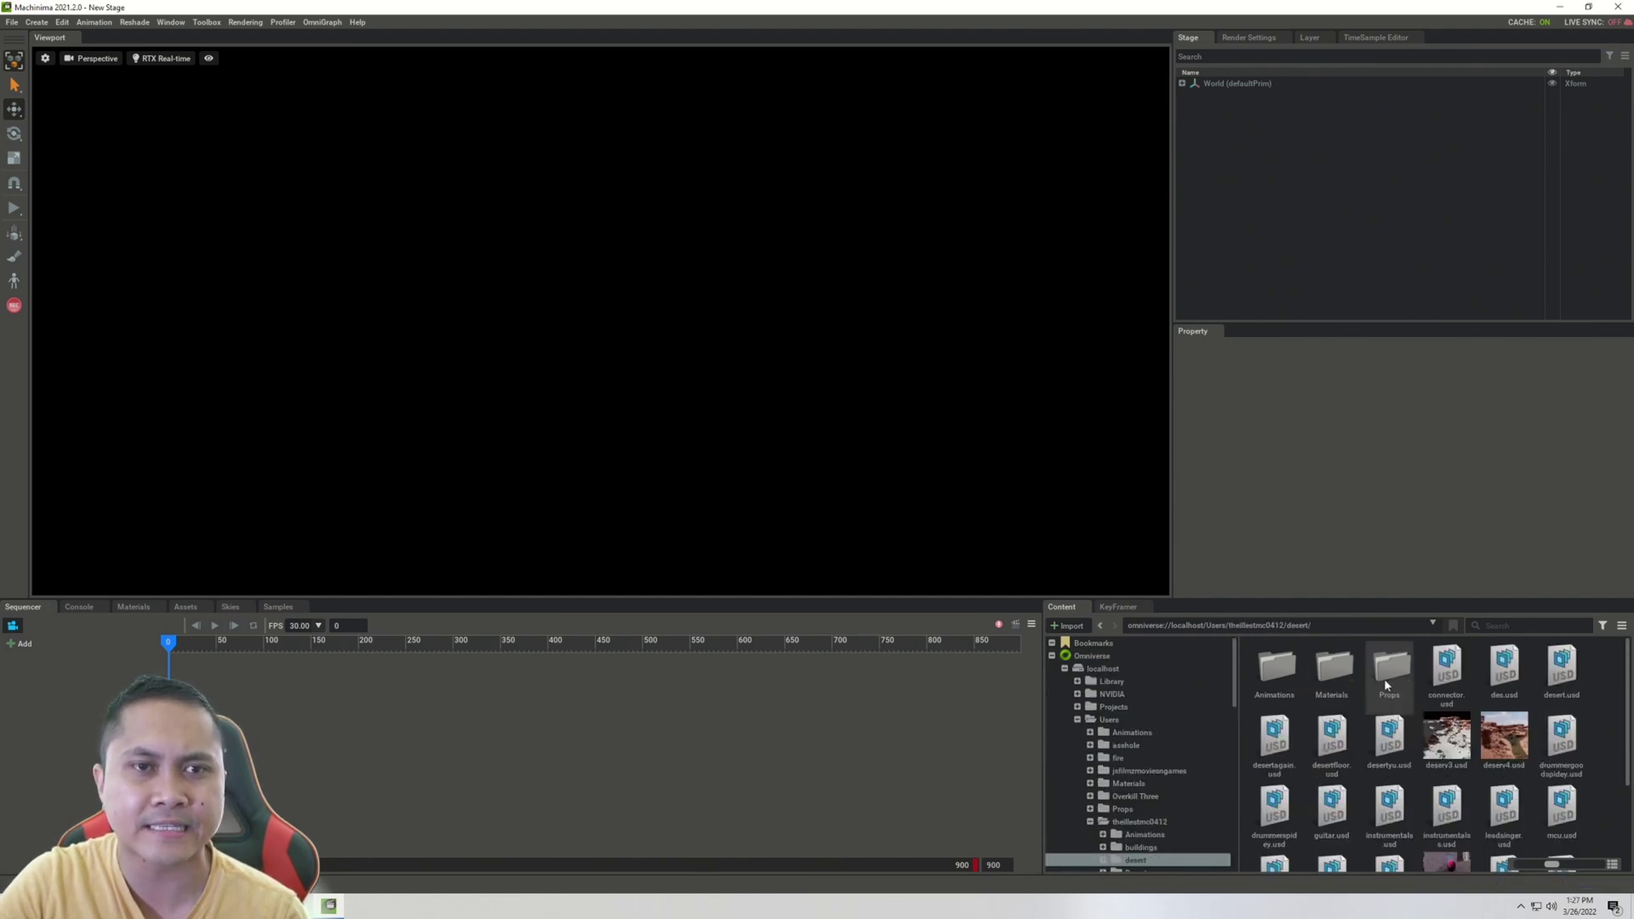
scroll(1404, 730, down, 3)
scroll(1398, 841, up, 3)
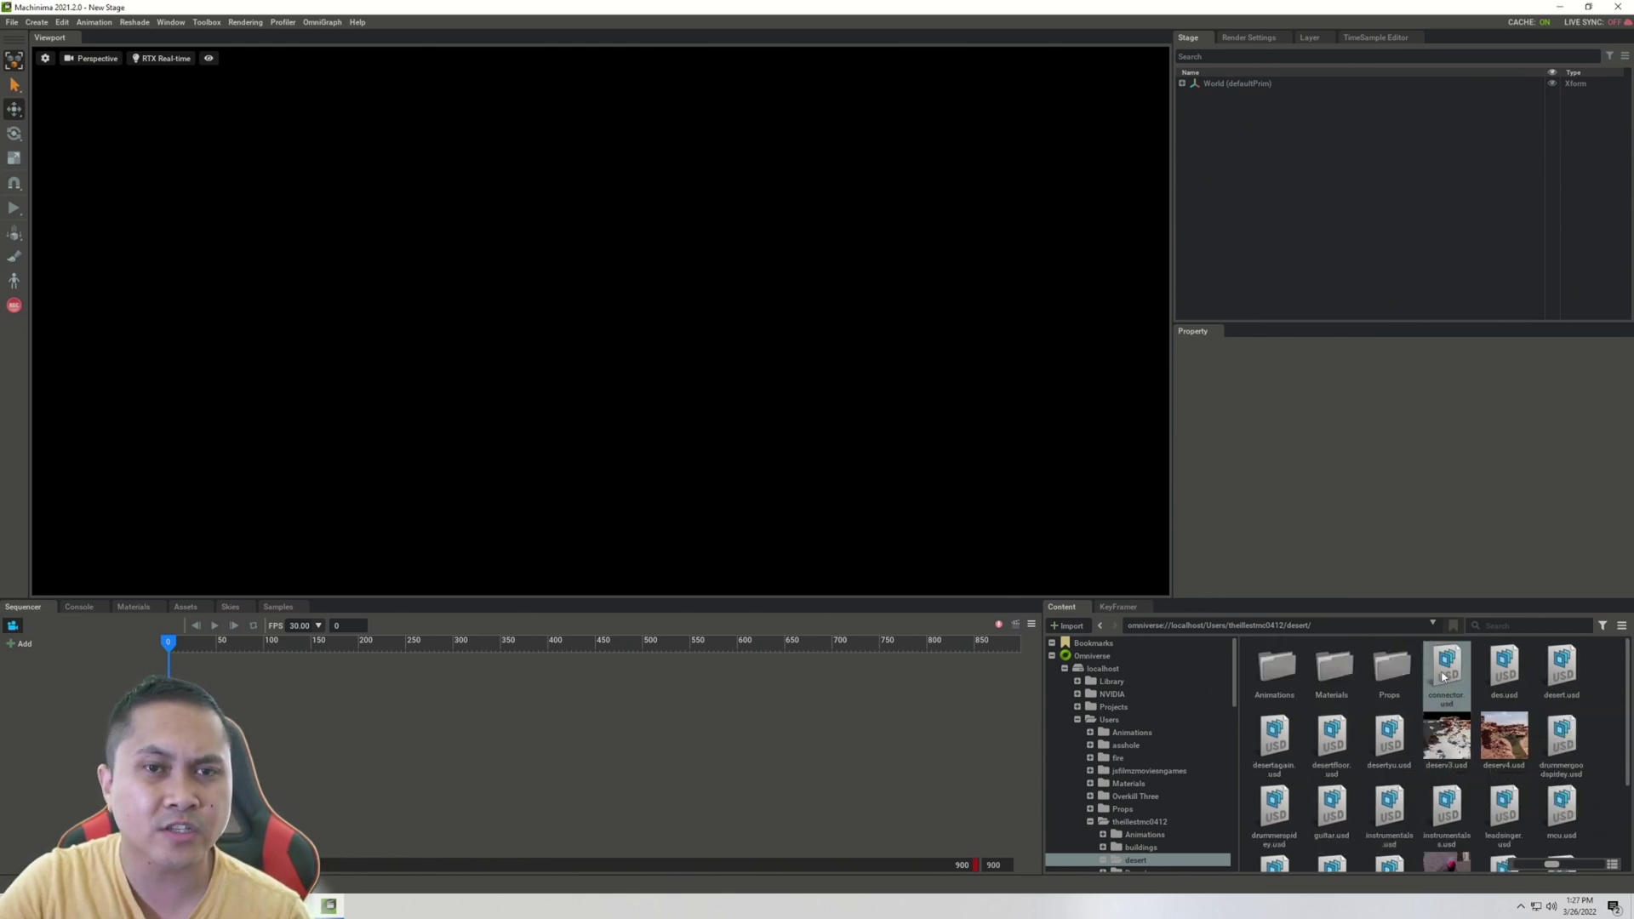
drag(1444, 675, 636, 449)
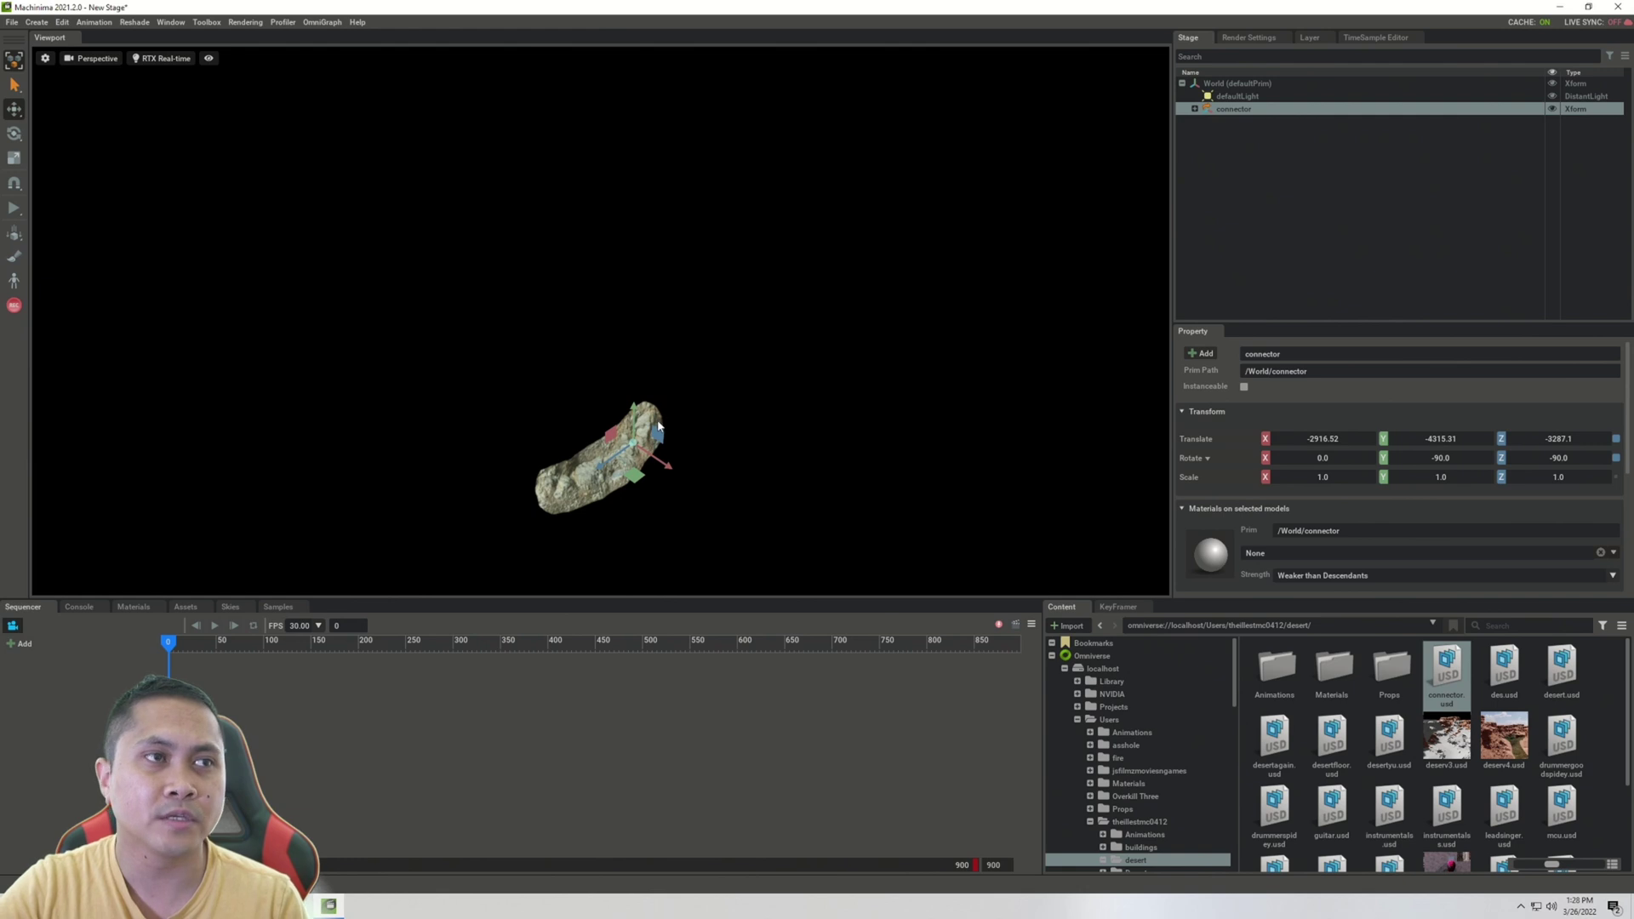
Step: Raise the connector cliff to about -2775 in Y, then rotate it to about -101 on X and 90 on Z
drag(640, 416, 648, 252)
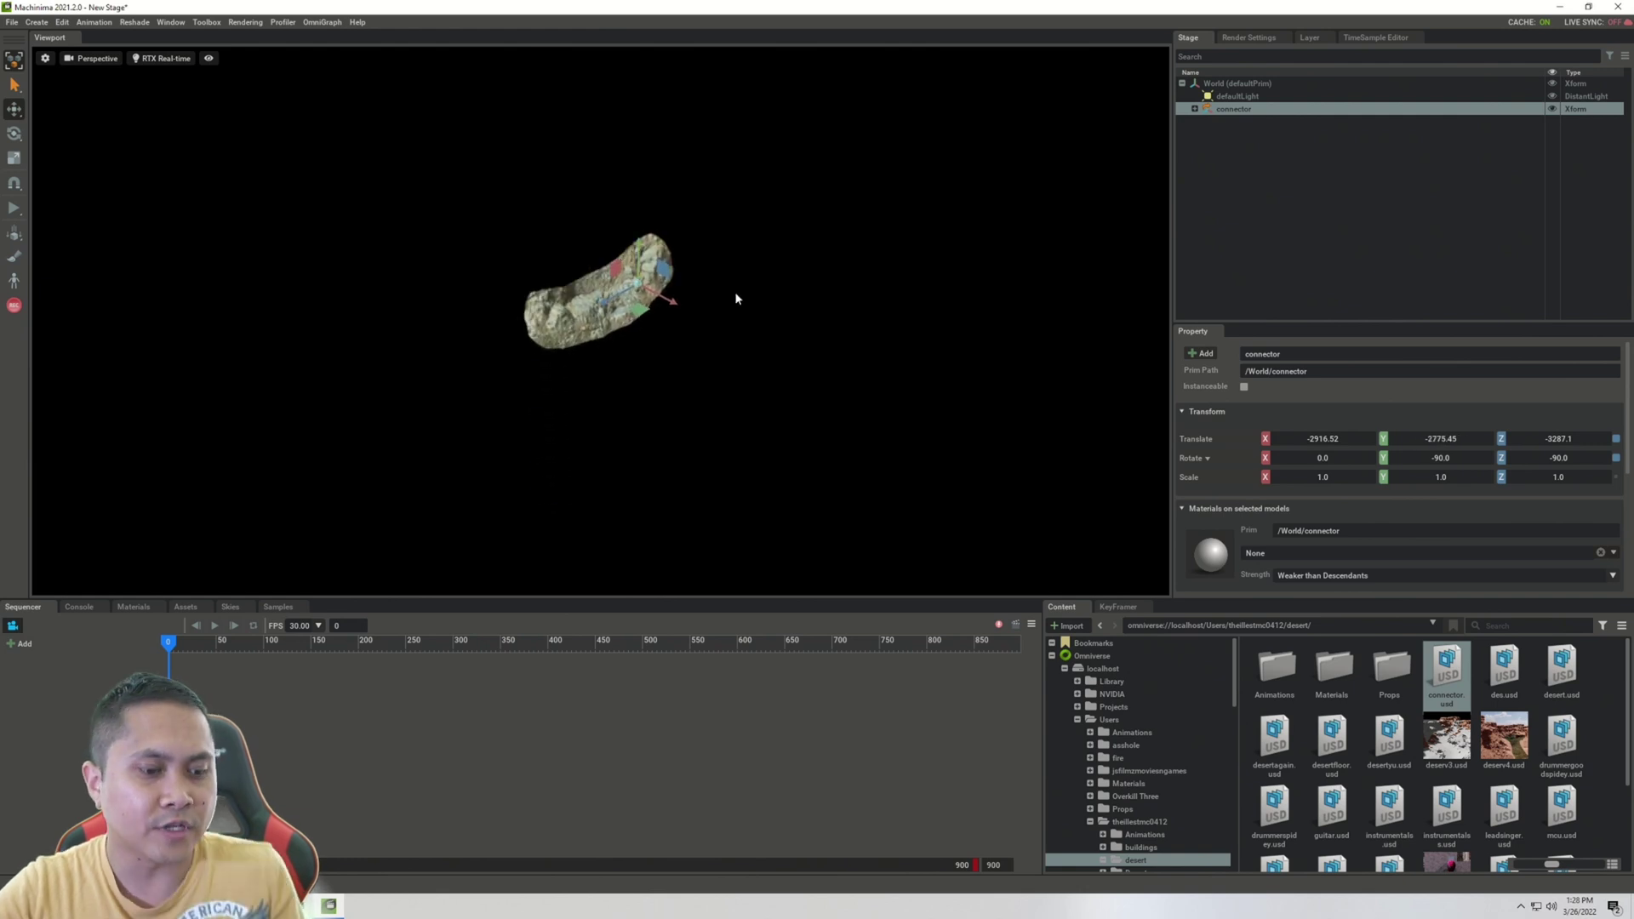
key(w)
right_drag(880, 364, 943, 311)
key(a)
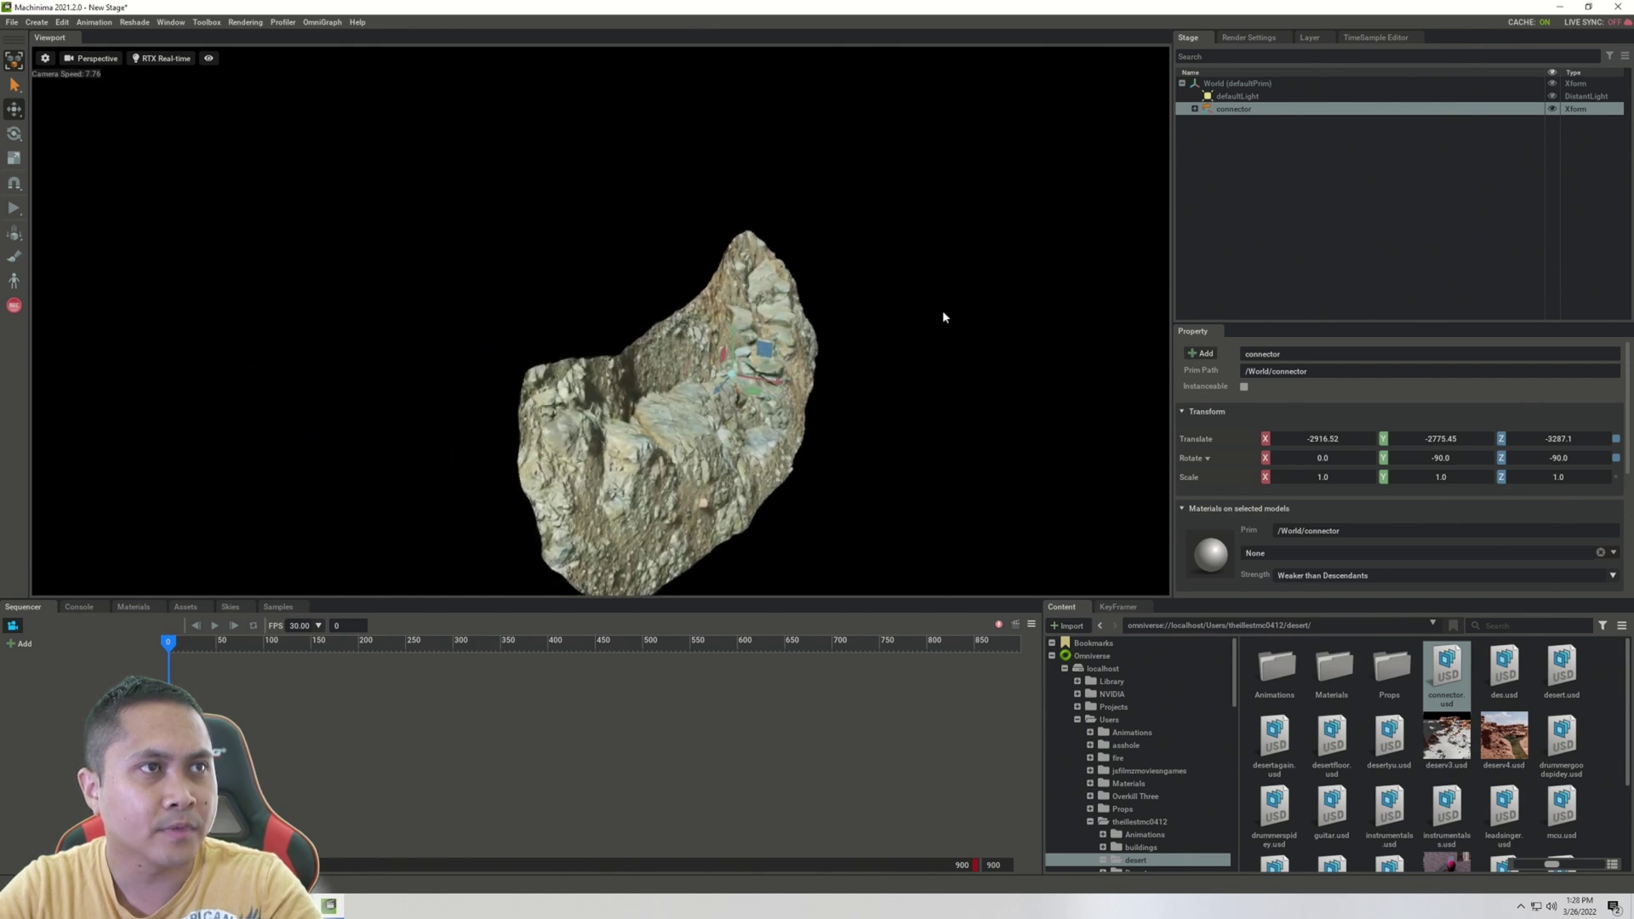
key(e)
drag(768, 369, 883, 392)
right_drag(883, 392, 877, 400)
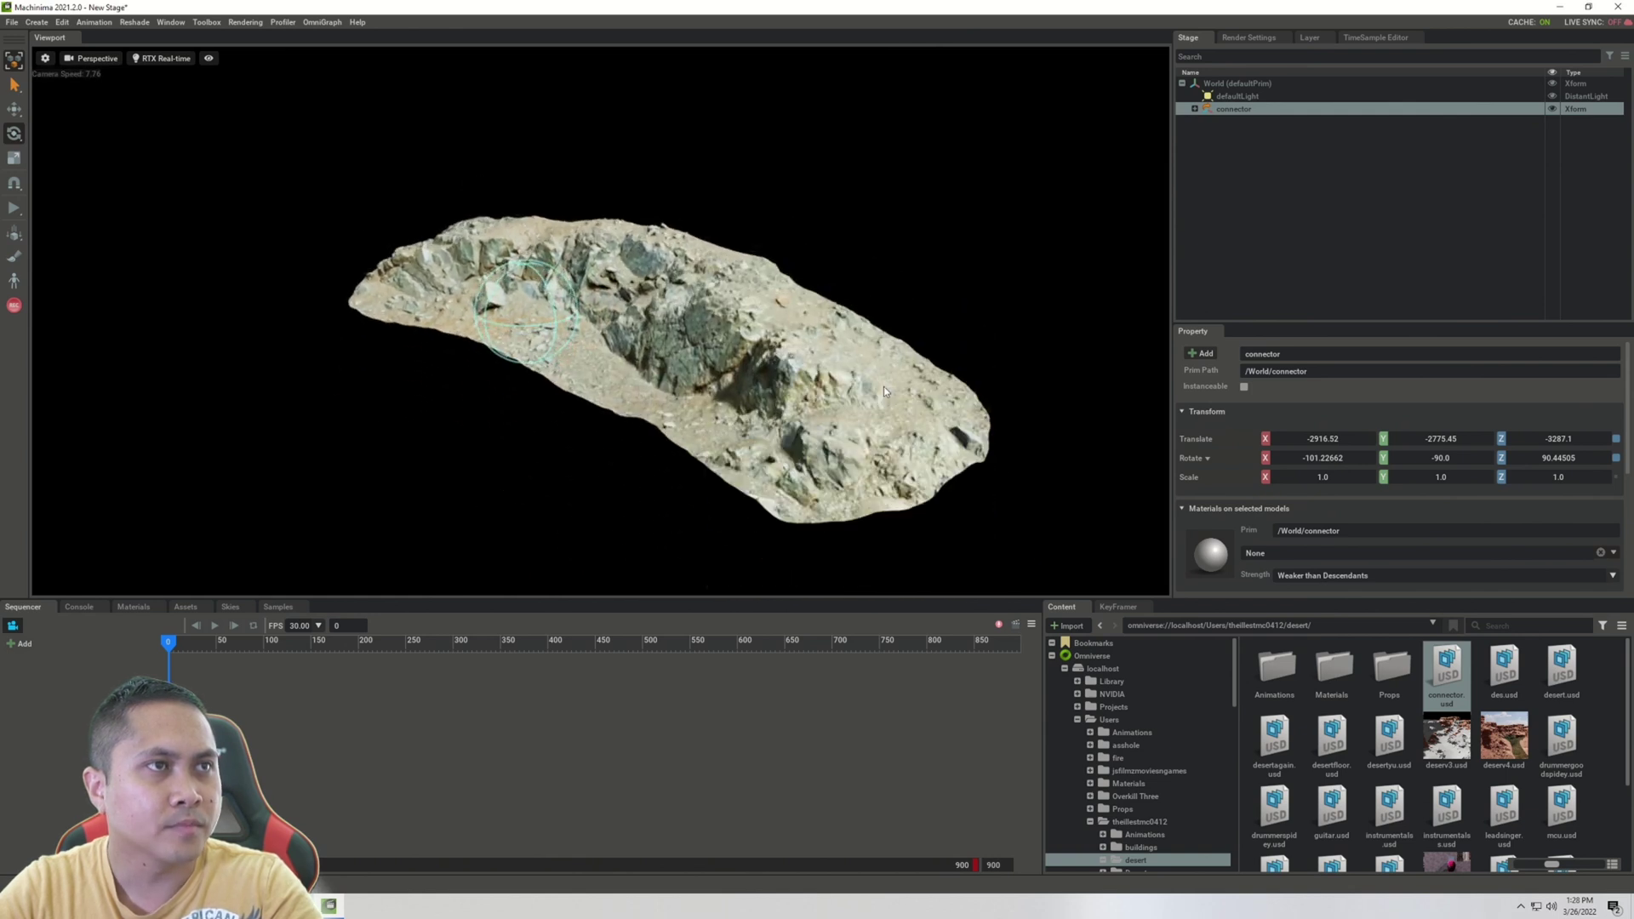
Step: Switch the viewport render mode to RTX Path-traced and deselect the cliff
click(158, 59)
click(196, 80)
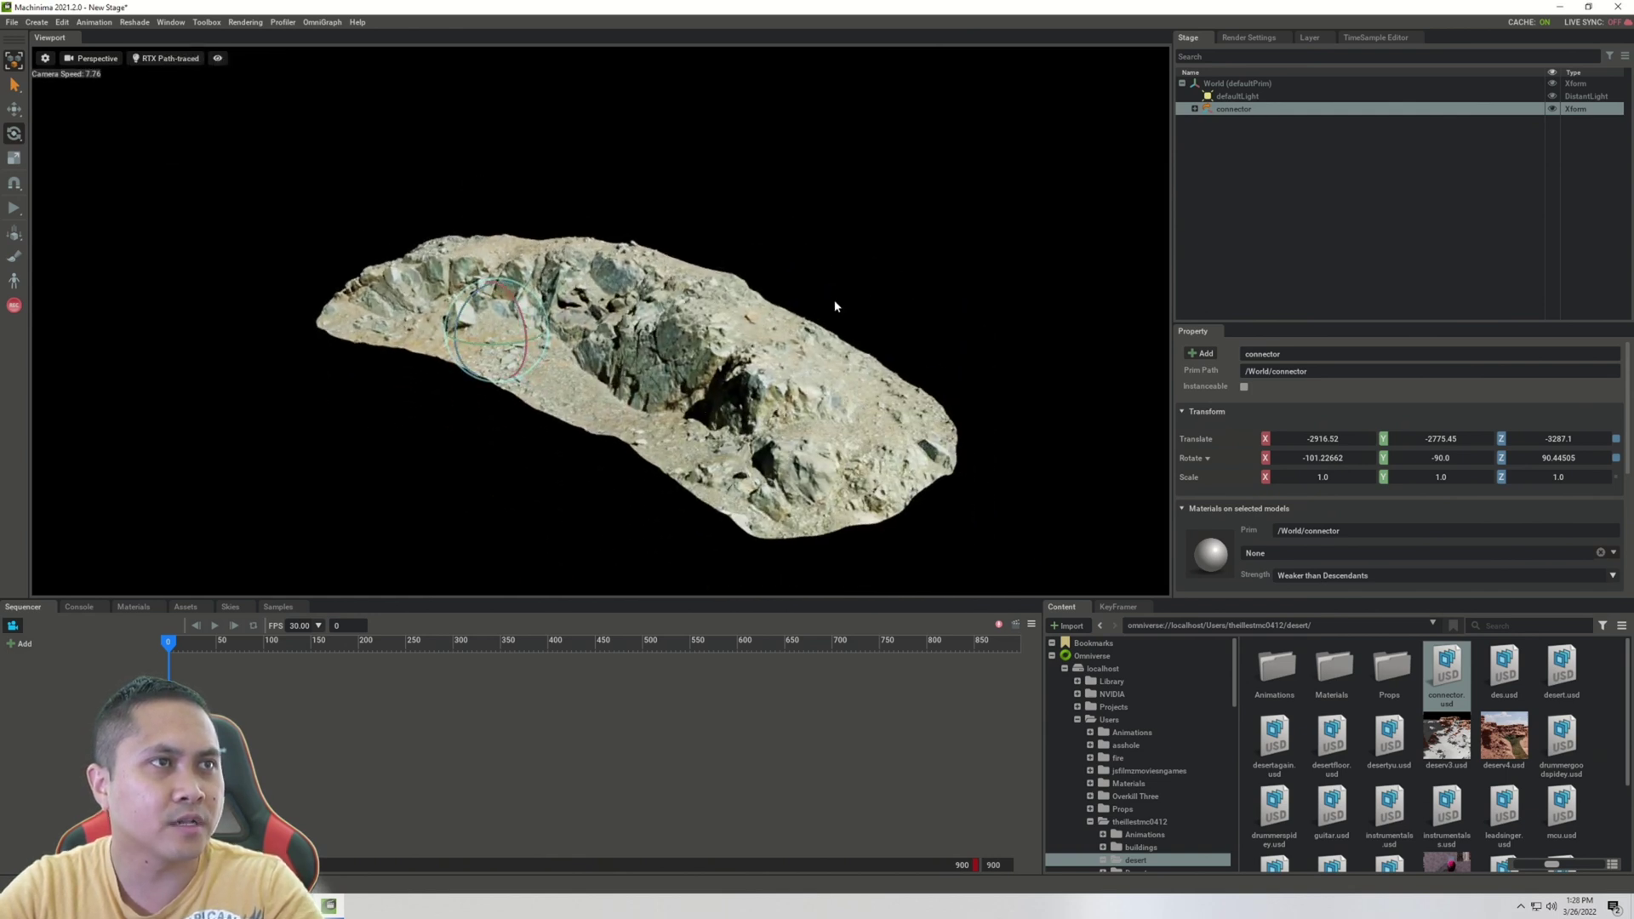
click(833, 300)
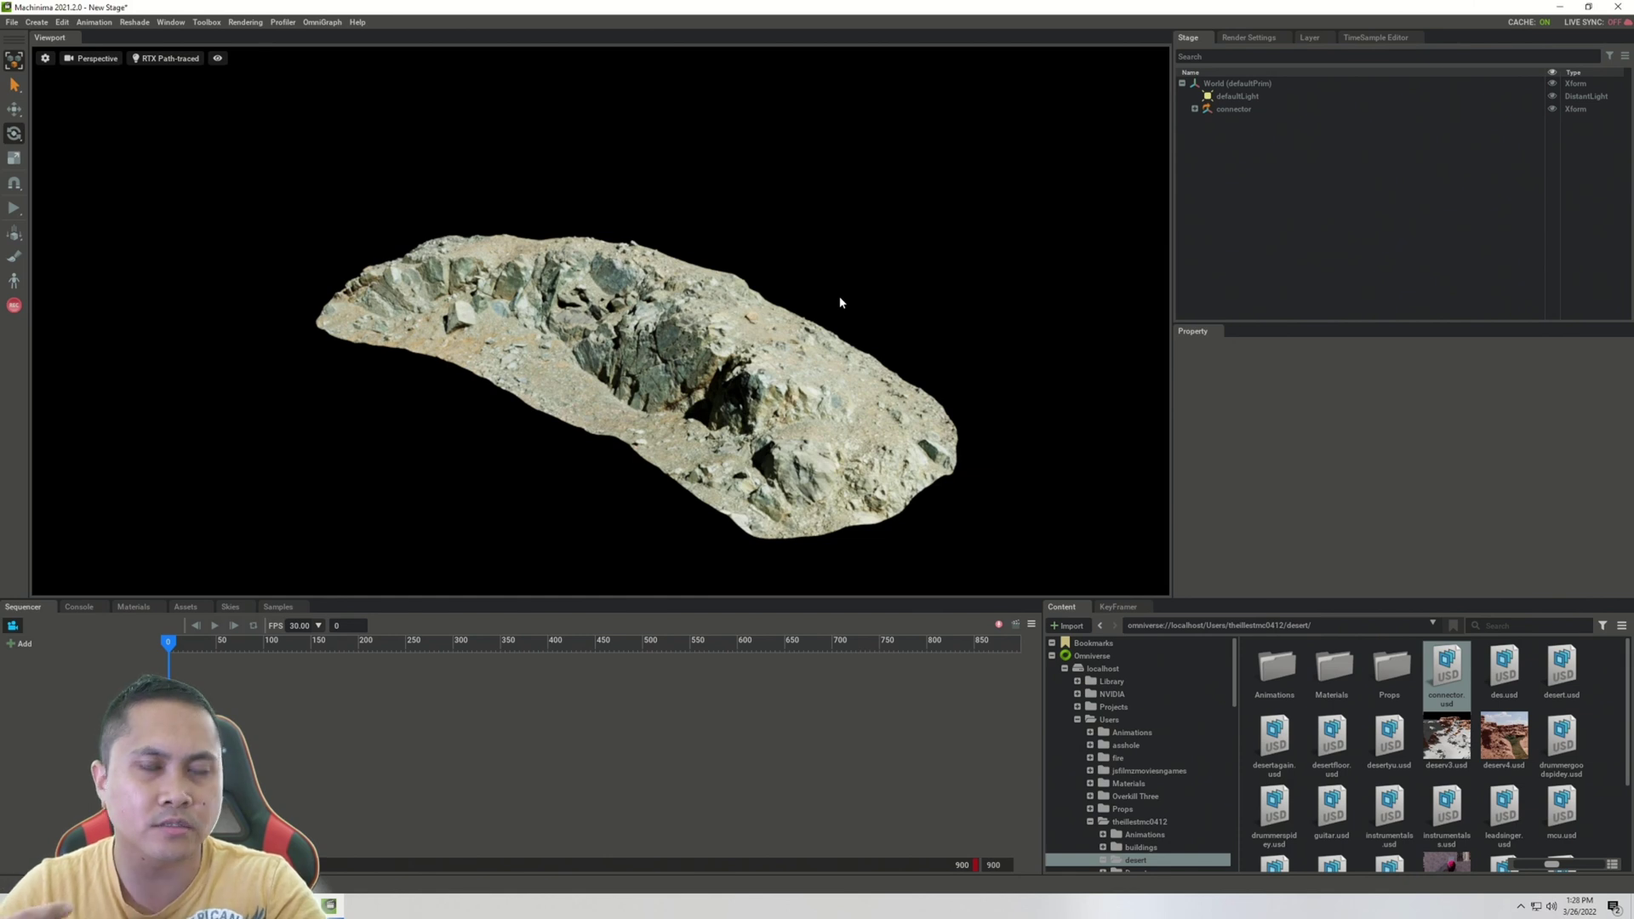
Step: Try the approaching_storm sky, then replace it with the kloofendal_48d_partly_cloudy_4k sky as the scene's environment
click(230, 606)
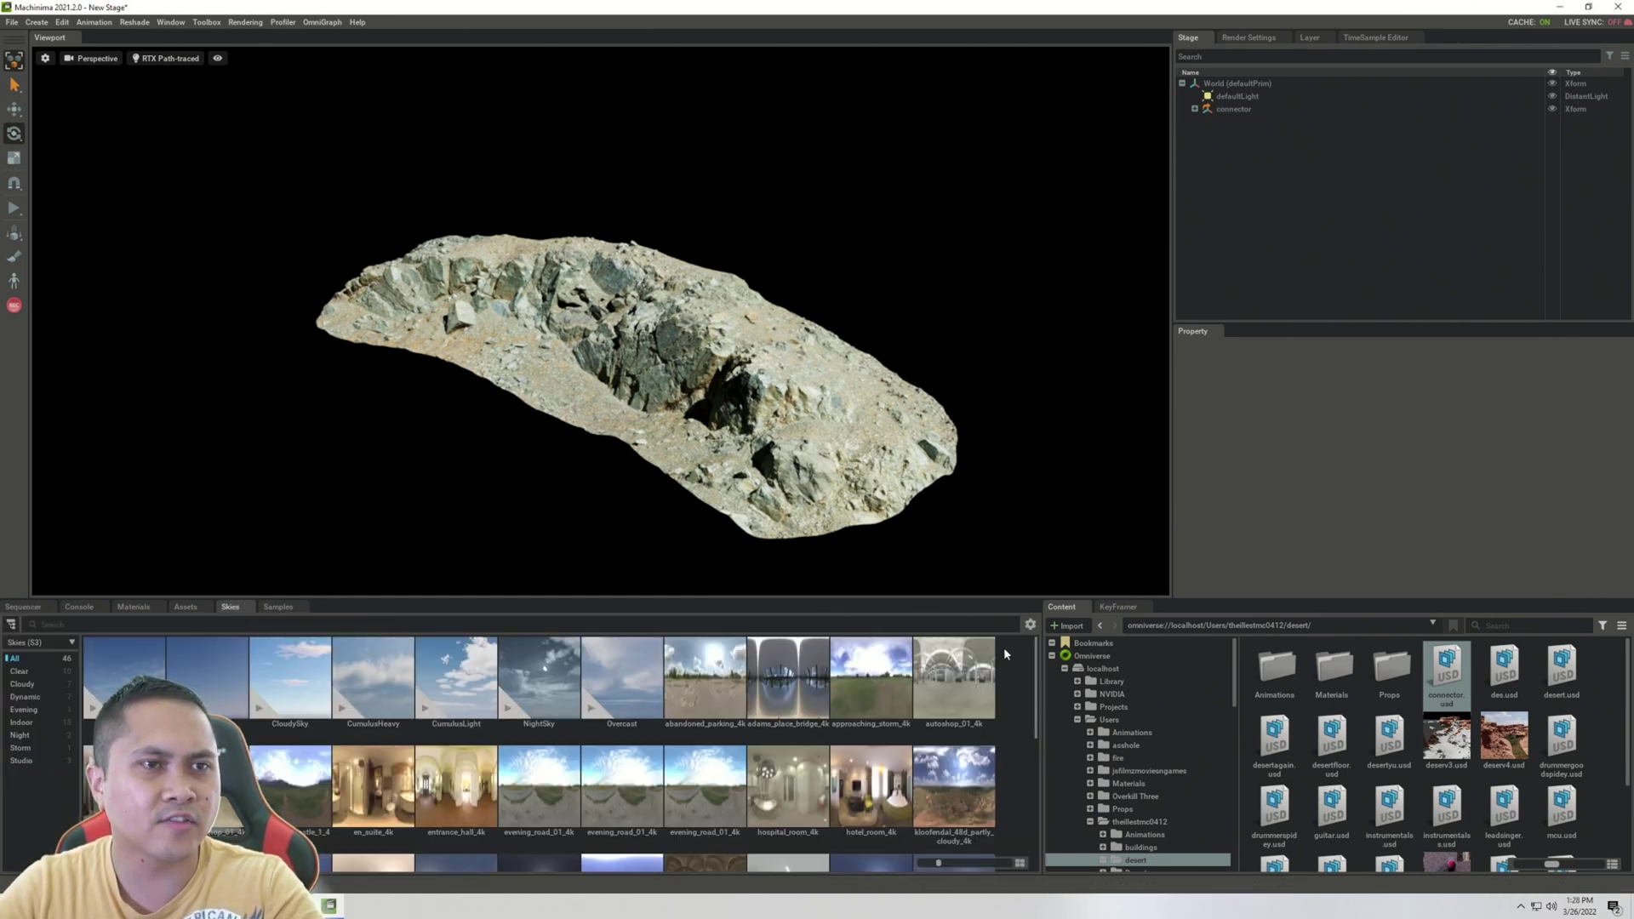
double_click(875, 692)
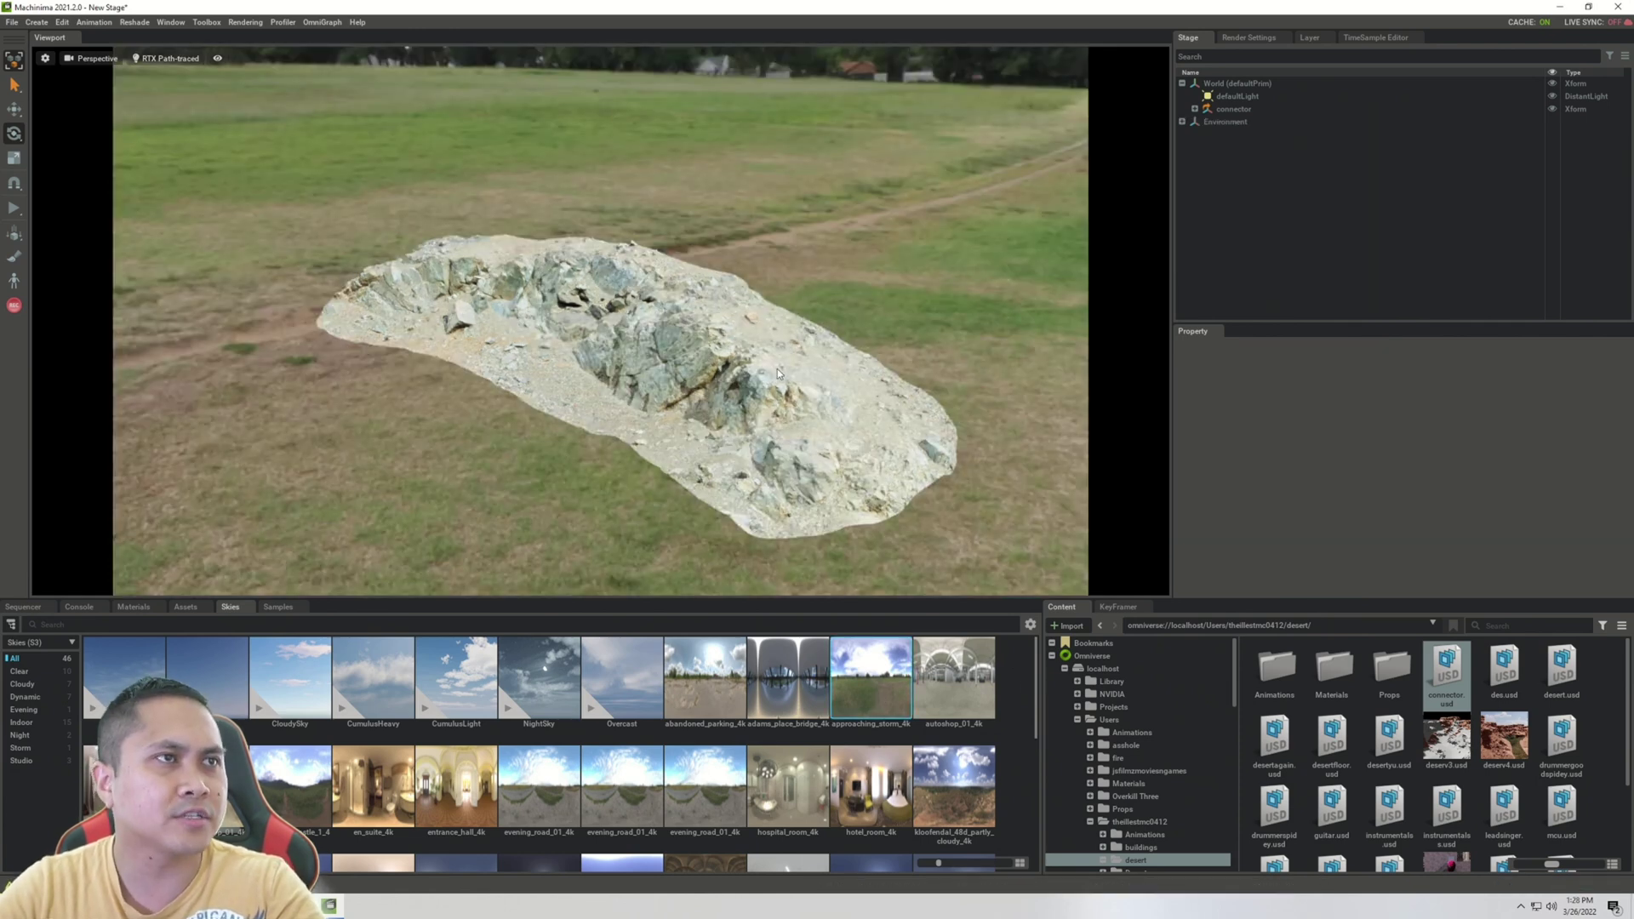
drag(953, 785, 854, 455)
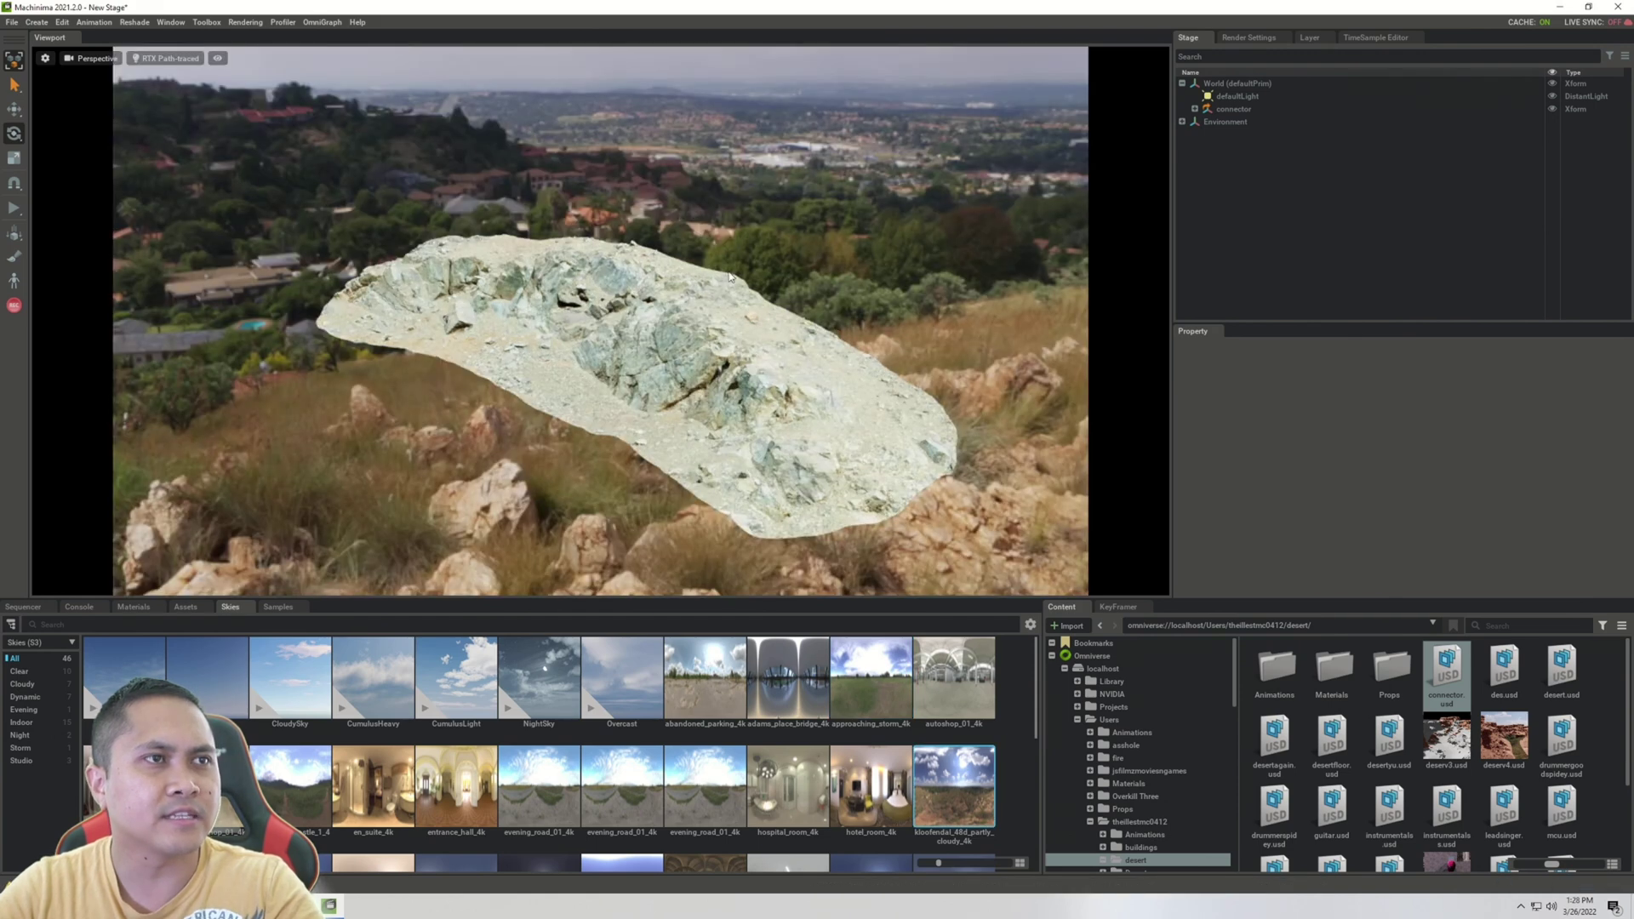
Step: Inspect the cliff up close under the new sky and display the RTX Scene statistics
key(w)
right_drag(793, 375, 814, 354)
key(w)
key(q)
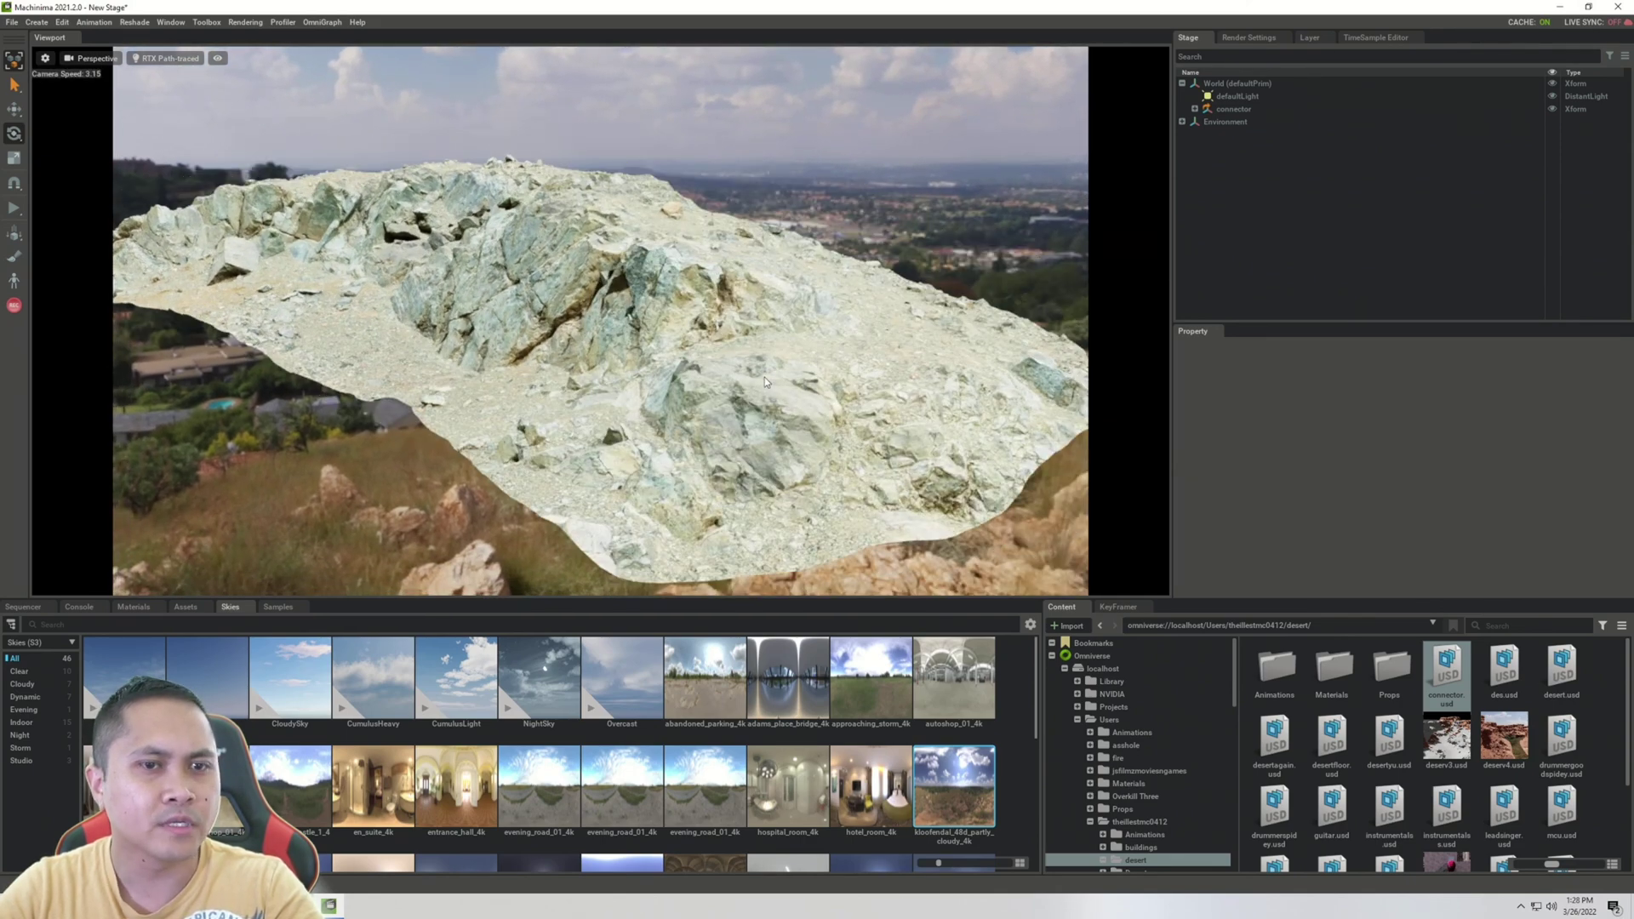
click(168, 24)
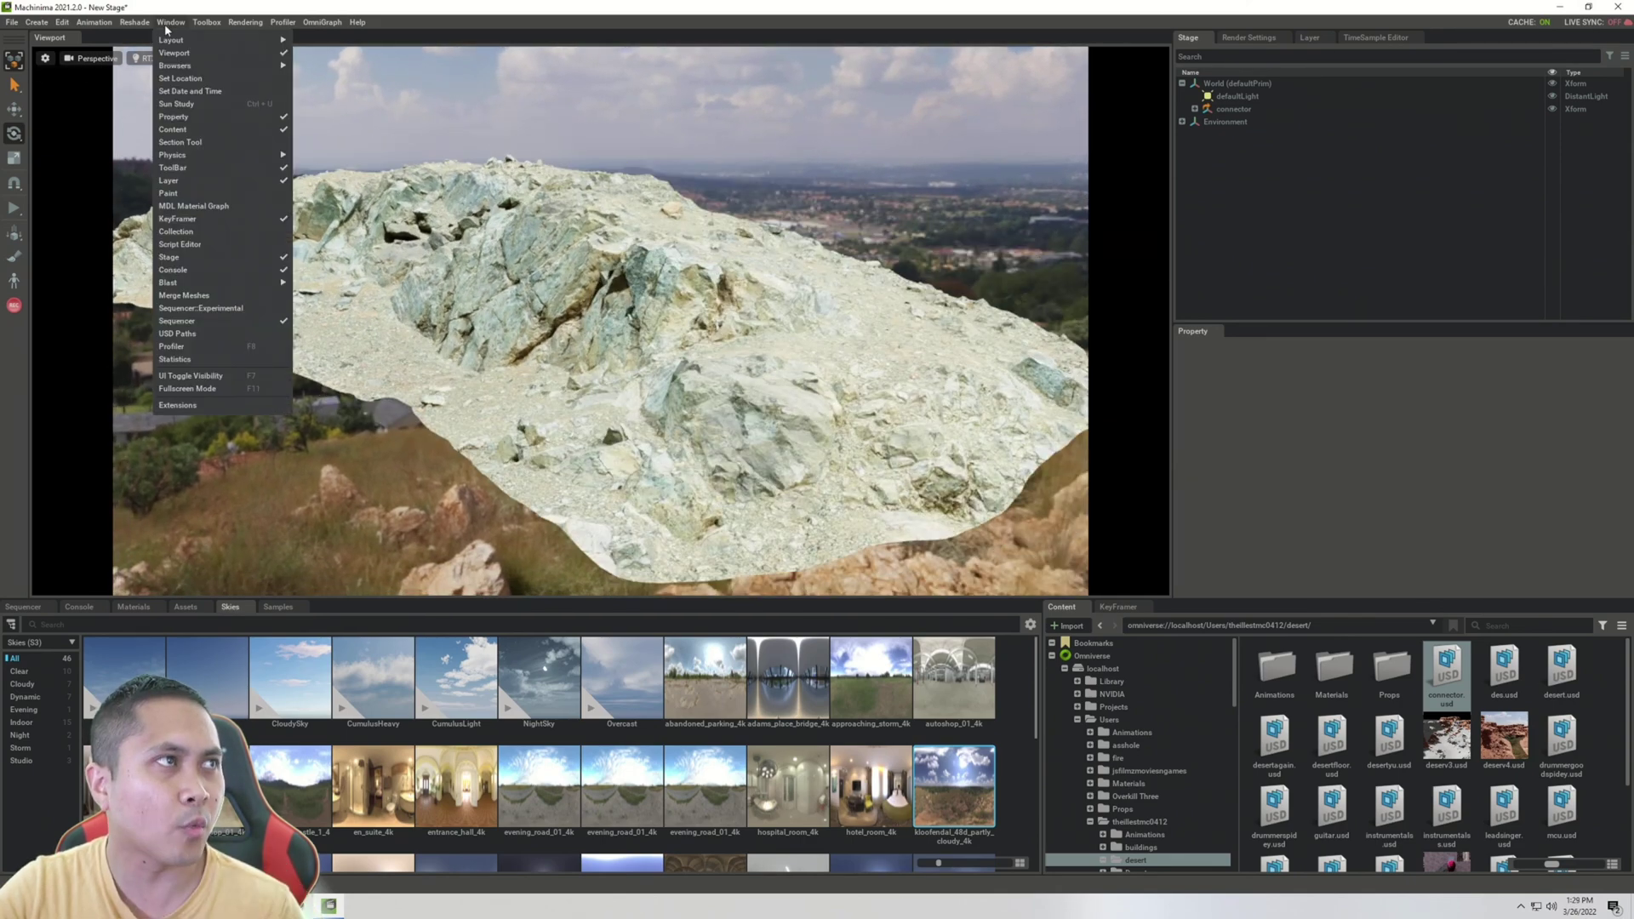
click(194, 359)
click(254, 78)
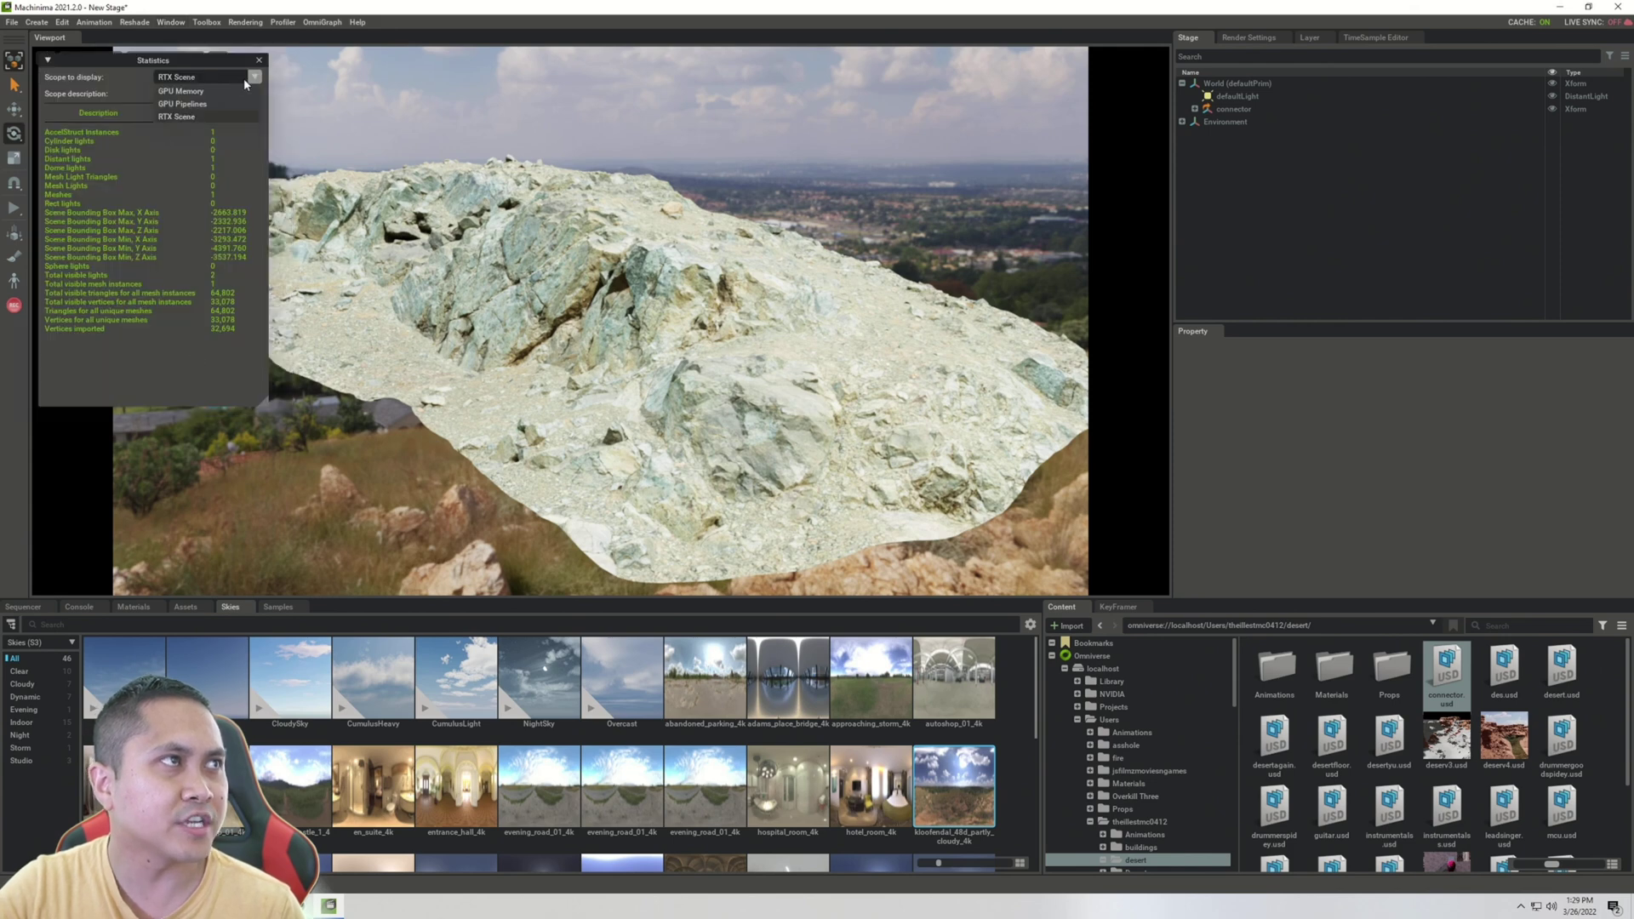
click(180, 117)
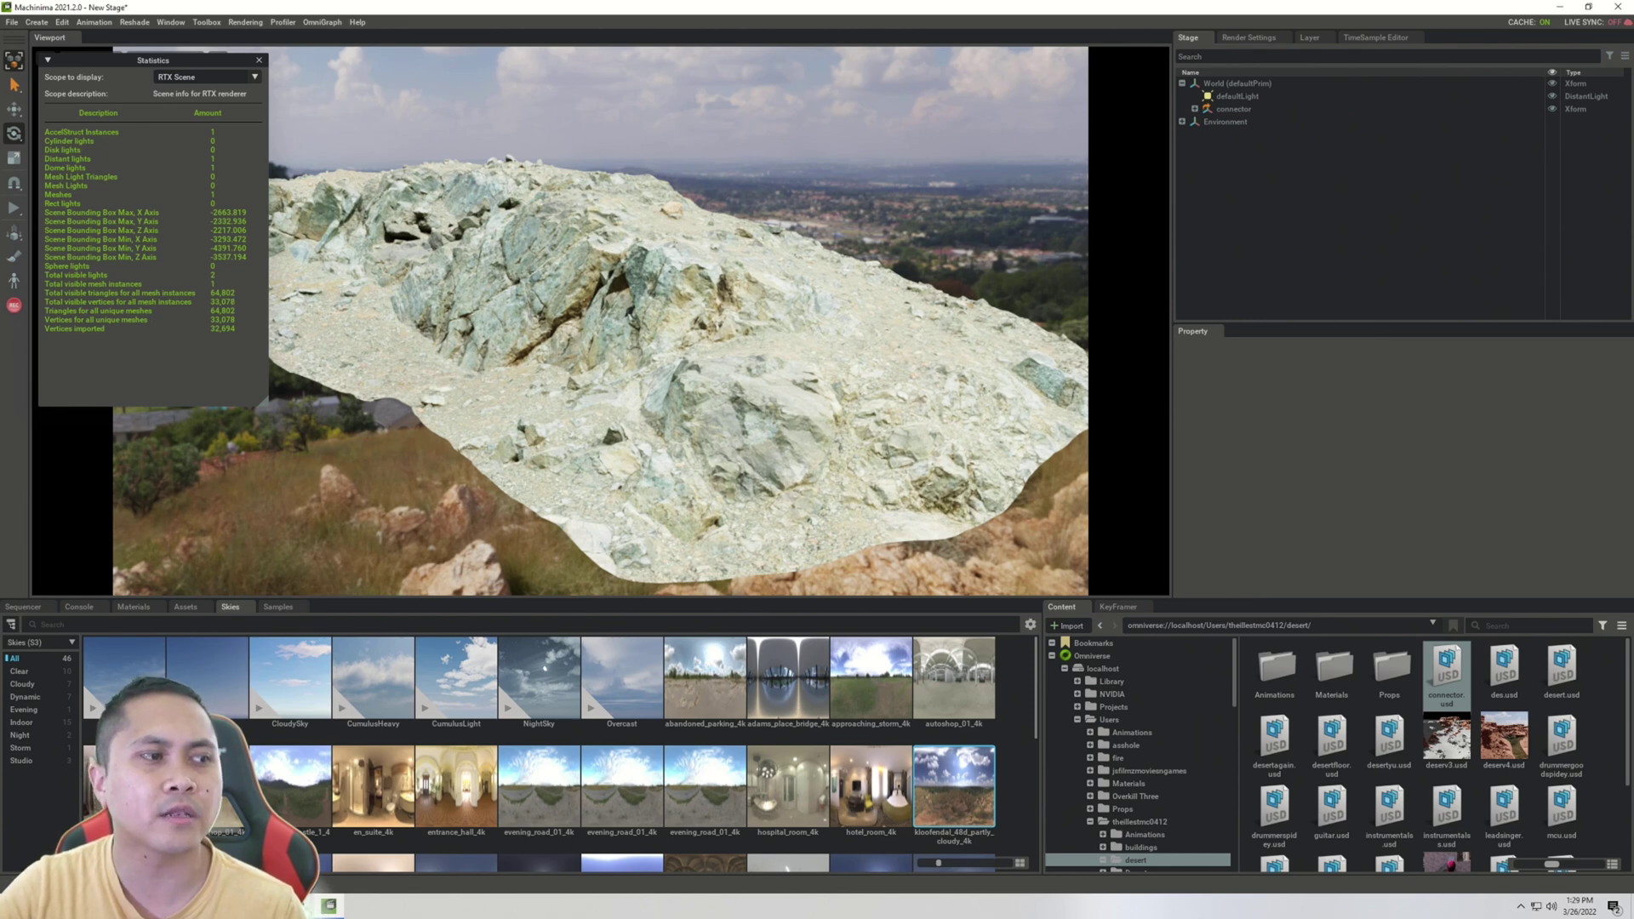
Step: Switch to Unreal Engine, check the 3D_Cliff mesh's Nanite triangle count in its mesh editor, and return to Machinima
click(298, 906)
click(329, 905)
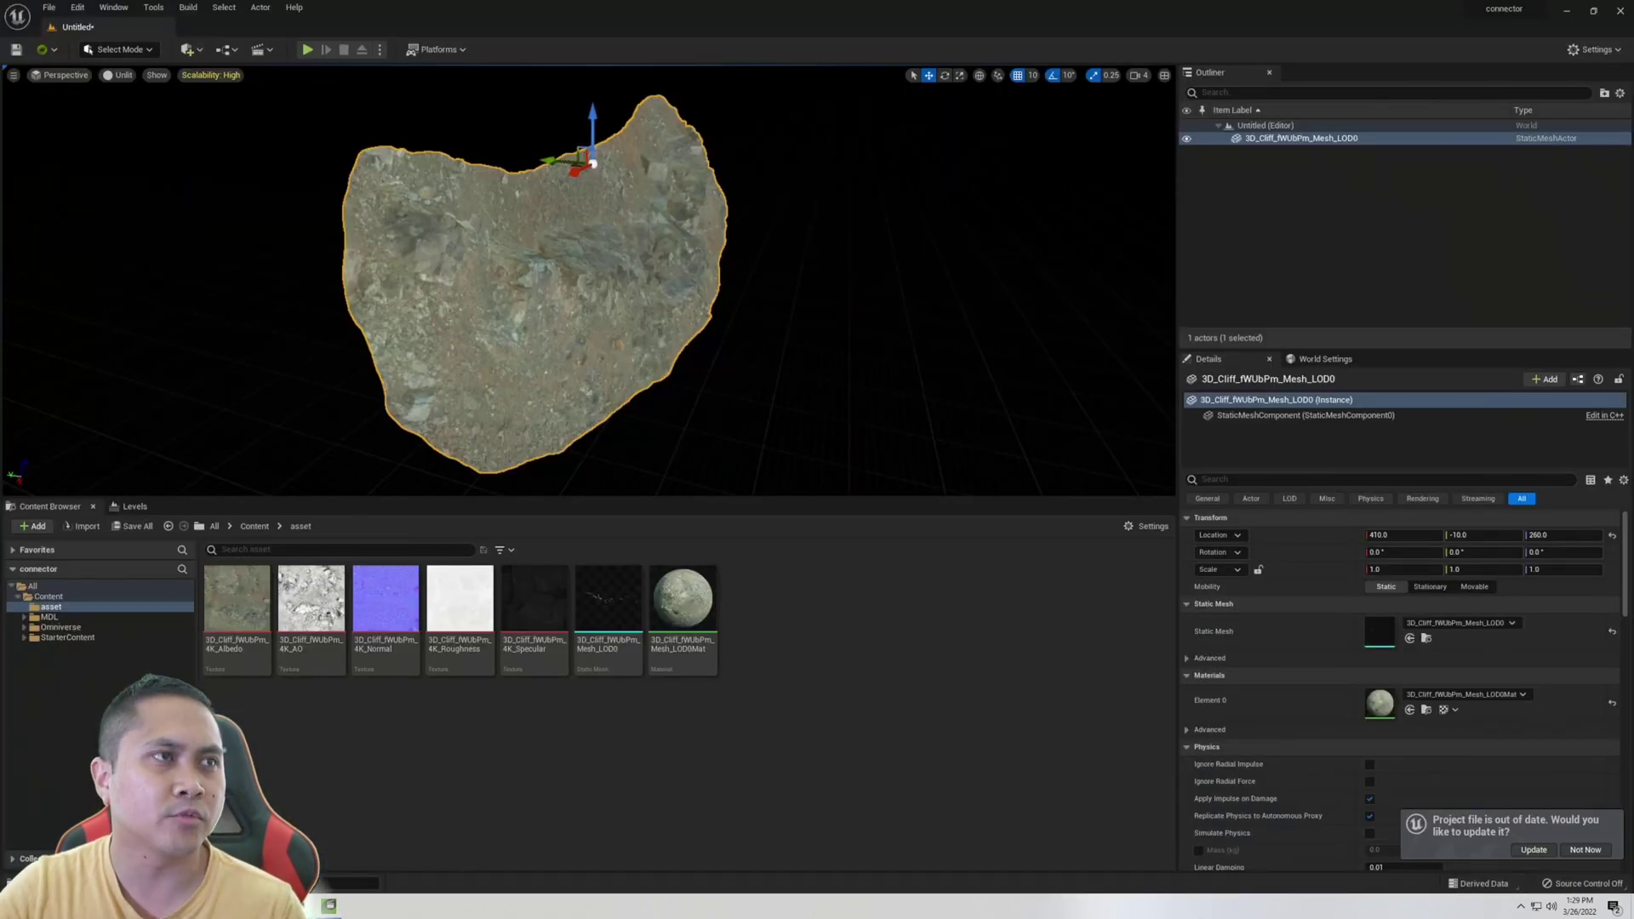
double_click(611, 599)
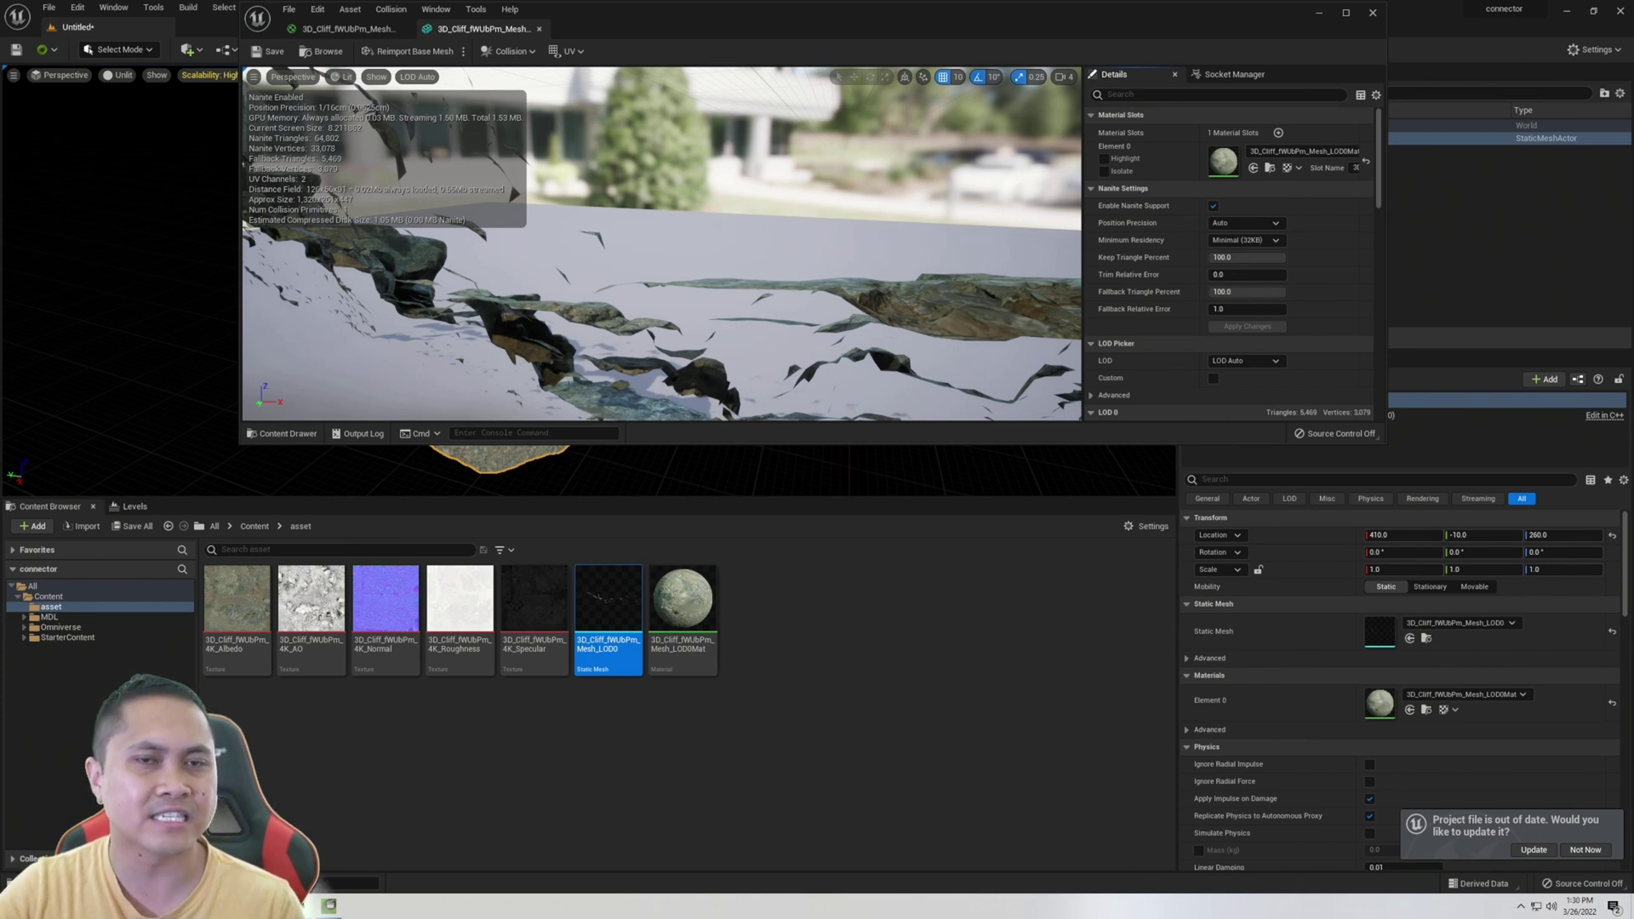
click(329, 906)
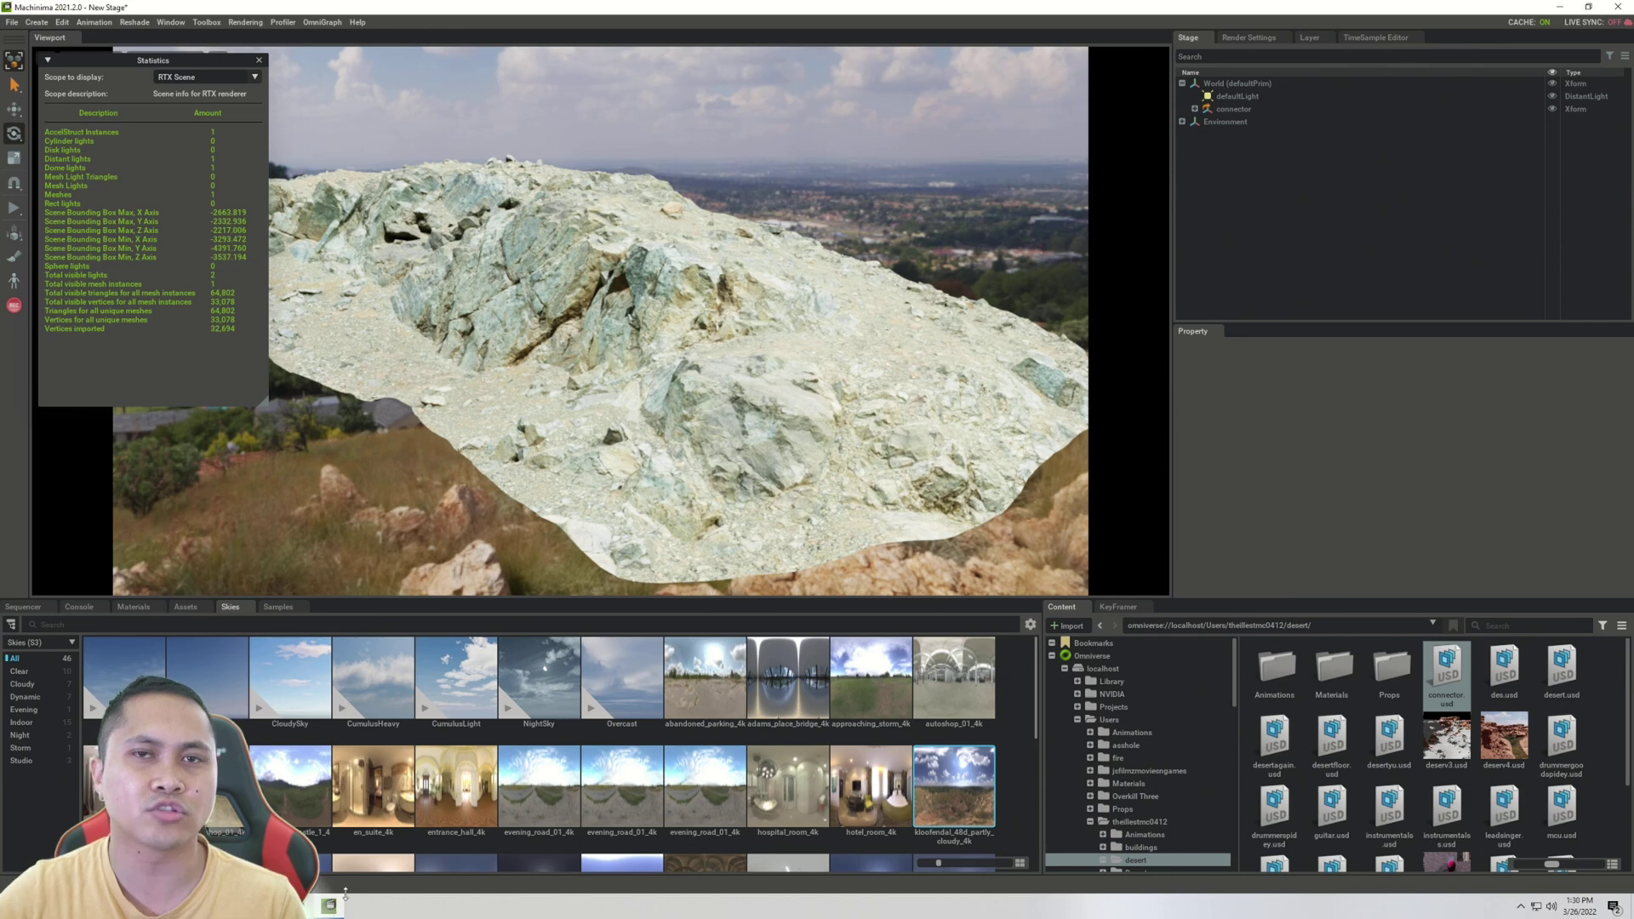